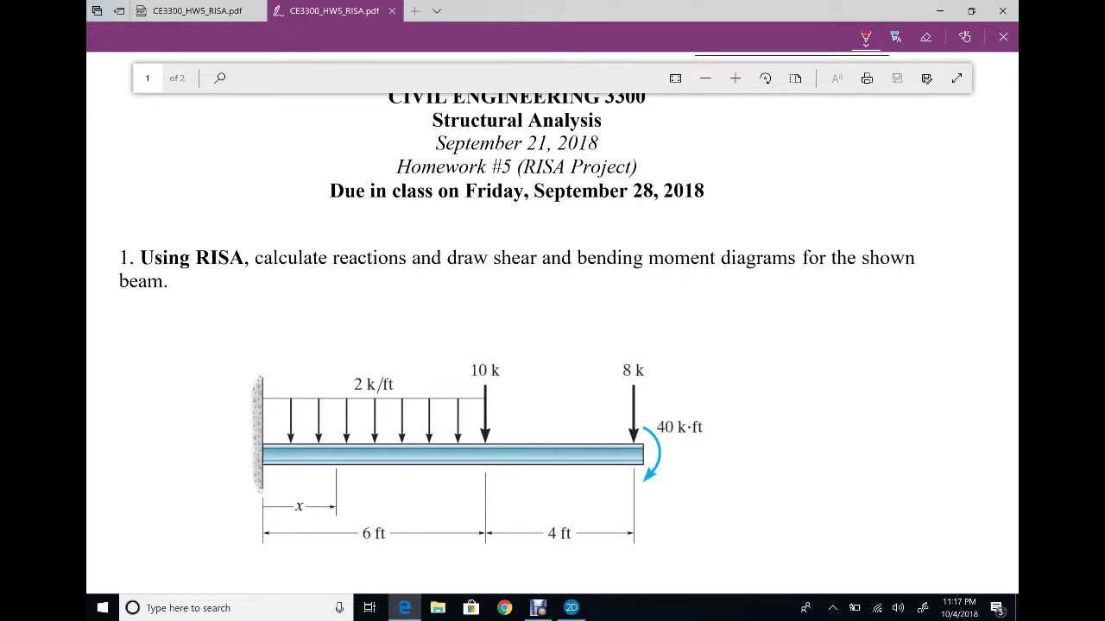
Draw red hatch marks over the wall support at the beam's fixed end in the homework figure.
{"action": "mouse_move", "coordinate": [259, 431]}
{"action": "left_mouse_down"}
{"action": "mouse_move", "coordinate": [260, 487]}
{"action": "mouse_move", "coordinate": [243, 446]}
{"action": "left_mouse_up"}
{"action": "left_click_drag", "start_coordinate": [258, 443], "coordinate": [246, 474]}
{"action": "left_click_drag", "start_coordinate": [258, 472], "coordinate": [254, 495]}
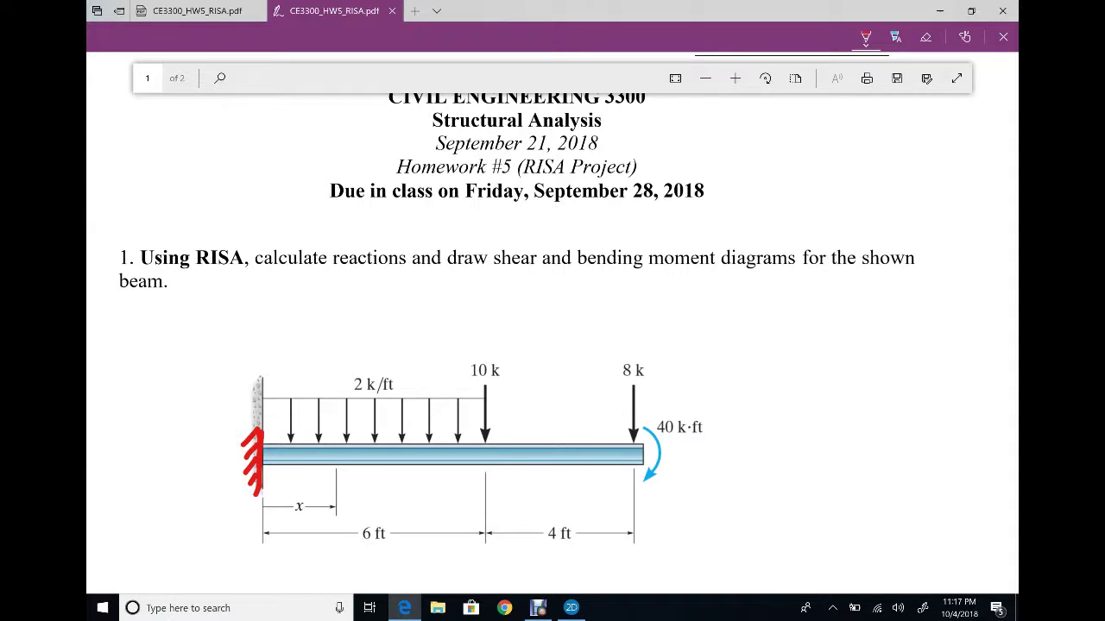
Sketch the beam's rectangular cross-section in red beside the figure and label it 12" wide and 24" deep.
{"action": "mouse_move", "coordinate": [833, 379]}
{"action": "left_mouse_down"}
{"action": "mouse_move", "coordinate": [790, 421]}
{"action": "mouse_move", "coordinate": [793, 448]}
{"action": "mouse_move", "coordinate": [841, 436]}
{"action": "mouse_move", "coordinate": [841, 451]}
{"action": "mouse_move", "coordinate": [796, 481]}
{"action": "mouse_move", "coordinate": [841, 468]}
{"action": "mouse_move", "coordinate": [820, 510]}
{"action": "left_mouse_up"}
{"action": "left_click_drag", "start_coordinate": [824, 498], "coordinate": [839, 510]}
{"action": "left_click_drag", "start_coordinate": [856, 488], "coordinate": [844, 495]}
{"action": "left_click_drag", "start_coordinate": [770, 442], "coordinate": [779, 451]}
{"action": "left_click_drag", "start_coordinate": [766, 452], "coordinate": [766, 374]}
{"action": "mouse_move", "coordinate": [762, 380]}
{"action": "left_mouse_down"}
{"action": "mouse_move", "coordinate": [772, 376]}
{"action": "mouse_move", "coordinate": [738, 421]}
{"action": "left_mouse_up"}
{"action": "mouse_move", "coordinate": [743, 398]}
{"action": "left_mouse_down"}
{"action": "mouse_move", "coordinate": [744, 421]}
{"action": "mouse_move", "coordinate": [756, 419]}
{"action": "left_mouse_up"}
{"action": "left_click_drag", "start_coordinate": [751, 409], "coordinate": [750, 425]}
{"action": "left_click_drag", "start_coordinate": [747, 376], "coordinate": [744, 390]}
{"action": "left_click_drag", "start_coordinate": [741, 375], "coordinate": [739, 387]}
Draw a red arrow into the sketched cross-section and write the label "Concrete" above it.
{"action": "left_click_drag", "start_coordinate": [881, 375], "coordinate": [816, 416]}
{"action": "left_click_drag", "start_coordinate": [817, 402], "coordinate": [834, 414]}
{"action": "mouse_move", "coordinate": [849, 322]}
{"action": "left_mouse_down"}
{"action": "mouse_move", "coordinate": [840, 347]}
{"action": "mouse_move", "coordinate": [854, 337]}
{"action": "mouse_move", "coordinate": [875, 347]}
{"action": "left_mouse_up"}
{"action": "mouse_move", "coordinate": [891, 331]}
{"action": "left_mouse_down"}
{"action": "mouse_move", "coordinate": [889, 347]}
{"action": "mouse_move", "coordinate": [915, 333]}
{"action": "left_mouse_up"}
{"action": "left_click_drag", "start_coordinate": [918, 342], "coordinate": [931, 355]}
{"action": "mouse_move", "coordinate": [920, 336]}
{"action": "left_mouse_down"}
{"action": "mouse_move", "coordinate": [950, 335]}
{"action": "mouse_move", "coordinate": [957, 361]}
{"action": "left_mouse_up"}
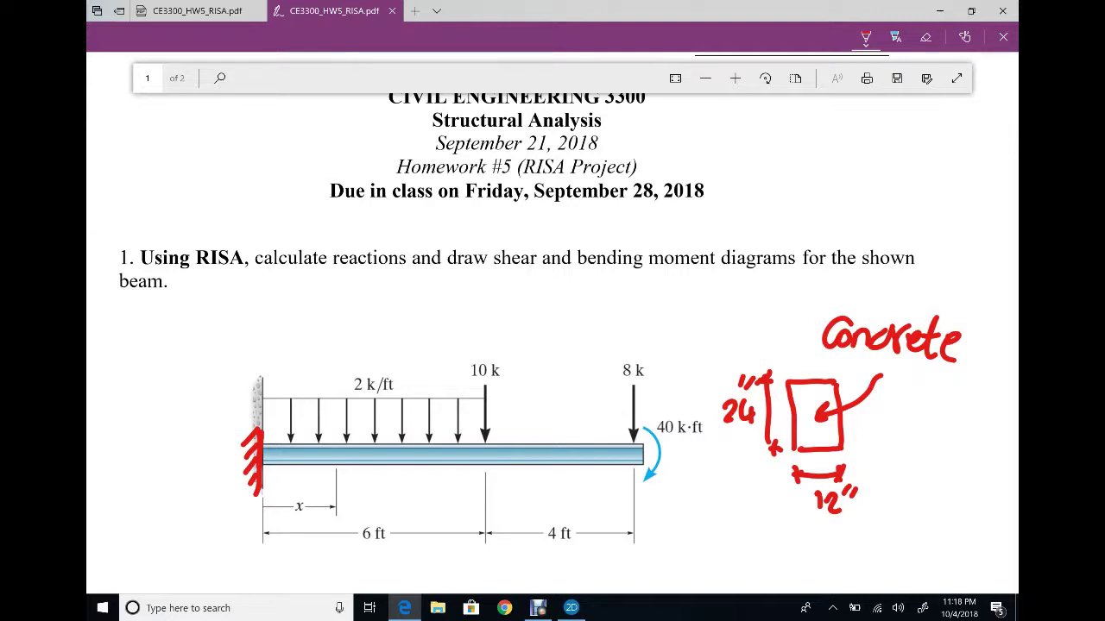
Change the ink to blue and draw labelled x and y axes with their origin at the beam's fixed end.
{"action": "left_click", "coordinate": [865, 37]}
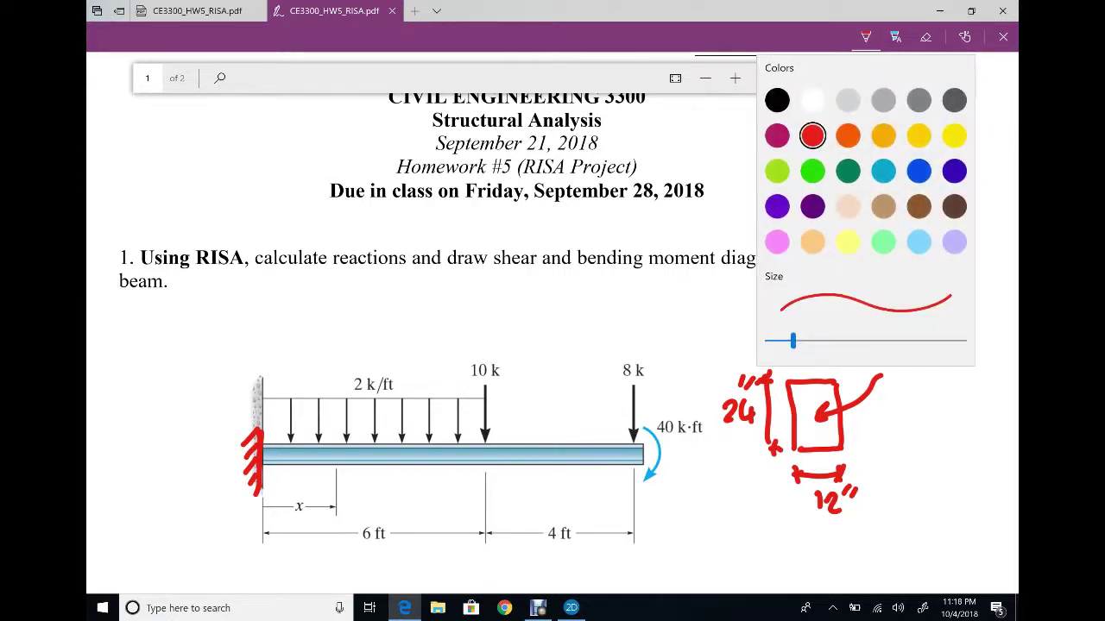
{"action": "left_click", "coordinate": [918, 171]}
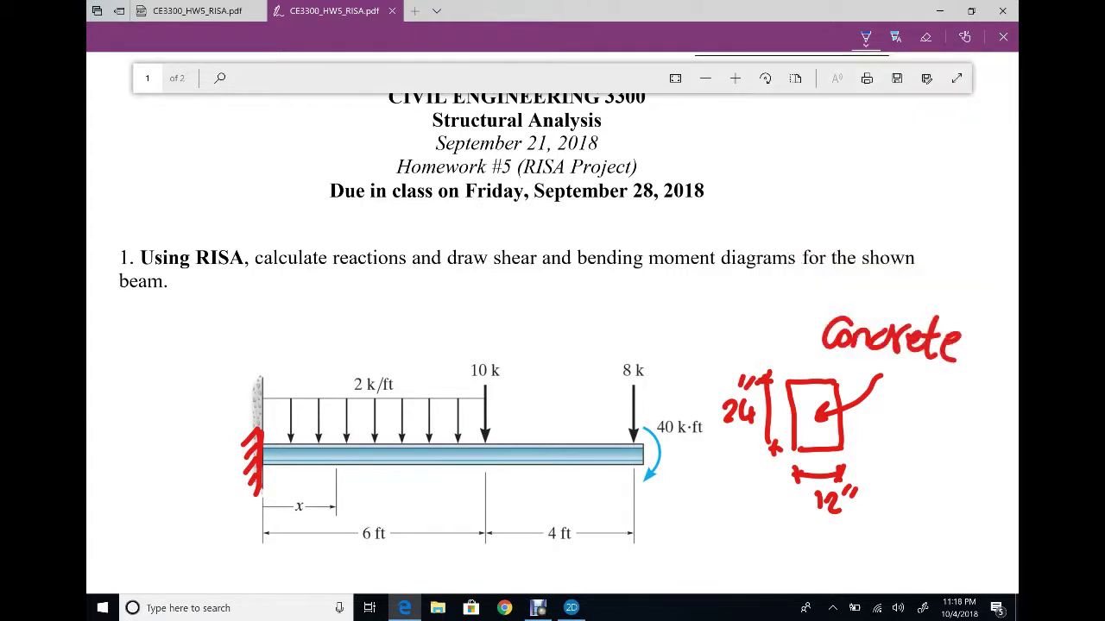
{"action": "mouse_move", "coordinate": [249, 450]}
{"action": "left_mouse_down"}
{"action": "mouse_move", "coordinate": [261, 466]}
{"action": "mouse_move", "coordinate": [251, 468]}
{"action": "mouse_move", "coordinate": [355, 455]}
{"action": "mouse_move", "coordinate": [381, 464]}
{"action": "left_mouse_up"}
{"action": "left_click_drag", "start_coordinate": [381, 445], "coordinate": [366, 464]}
{"action": "mouse_move", "coordinate": [259, 436]}
{"action": "left_mouse_down"}
{"action": "mouse_move", "coordinate": [259, 338]}
{"action": "mouse_move", "coordinate": [273, 345]}
{"action": "left_mouse_up"}
{"action": "mouse_move", "coordinate": [268, 300]}
{"action": "left_mouse_down"}
{"action": "mouse_move", "coordinate": [287, 302]}
{"action": "mouse_move", "coordinate": [297, 327]}
{"action": "left_mouse_up"}
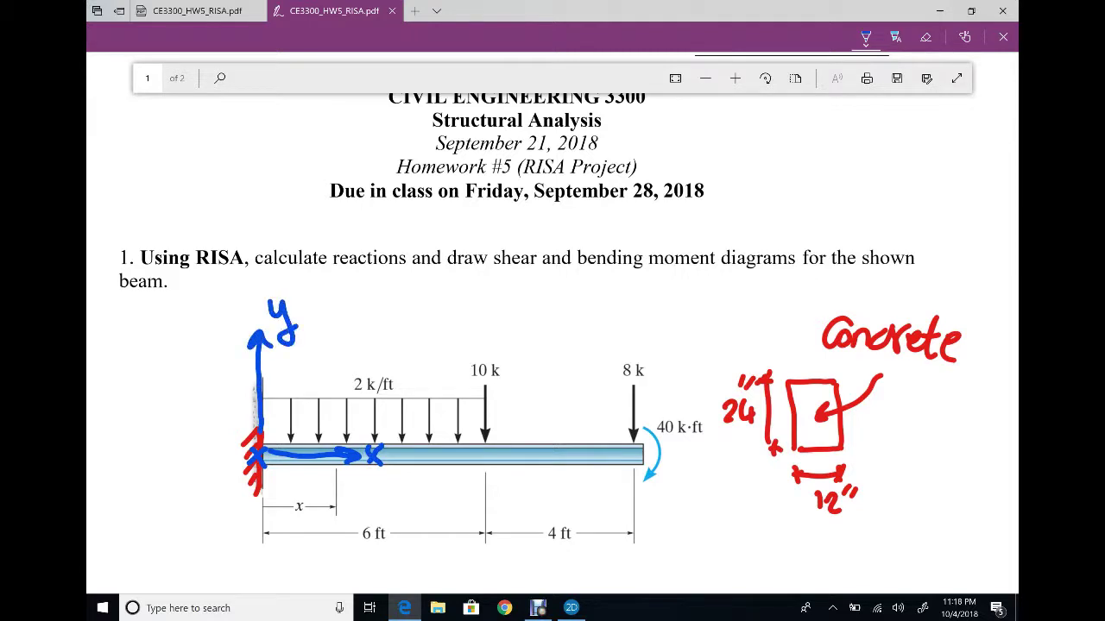
Mark the joint positions in blue below the fixed end, the 10 k load and the 8 k load.
{"action": "left_click_drag", "start_coordinate": [258, 489], "coordinate": [257, 514]}
{"action": "left_click_drag", "start_coordinate": [482, 482], "coordinate": [482, 502]}
{"action": "left_click_drag", "start_coordinate": [633, 478], "coordinate": [630, 489]}
{"action": "mouse_move", "coordinate": [228, 456]}
{"action": "left_mouse_down"}
{"action": "mouse_move", "coordinate": [210, 453]}
{"action": "mouse_move", "coordinate": [227, 457]}
{"action": "left_mouse_up"}
Switch to RISA-2D and insert one joint at the origin and a second at X 6 ft, Y 0 ft.
{"action": "left_click", "coordinate": [571, 608]}
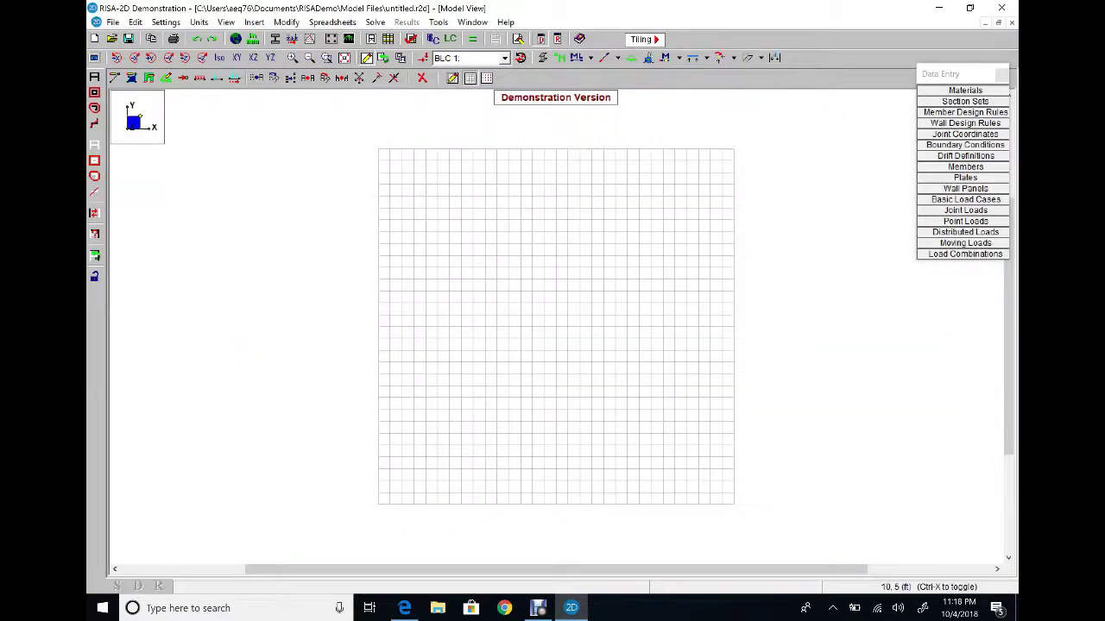
{"action": "left_click", "coordinate": [254, 22]}
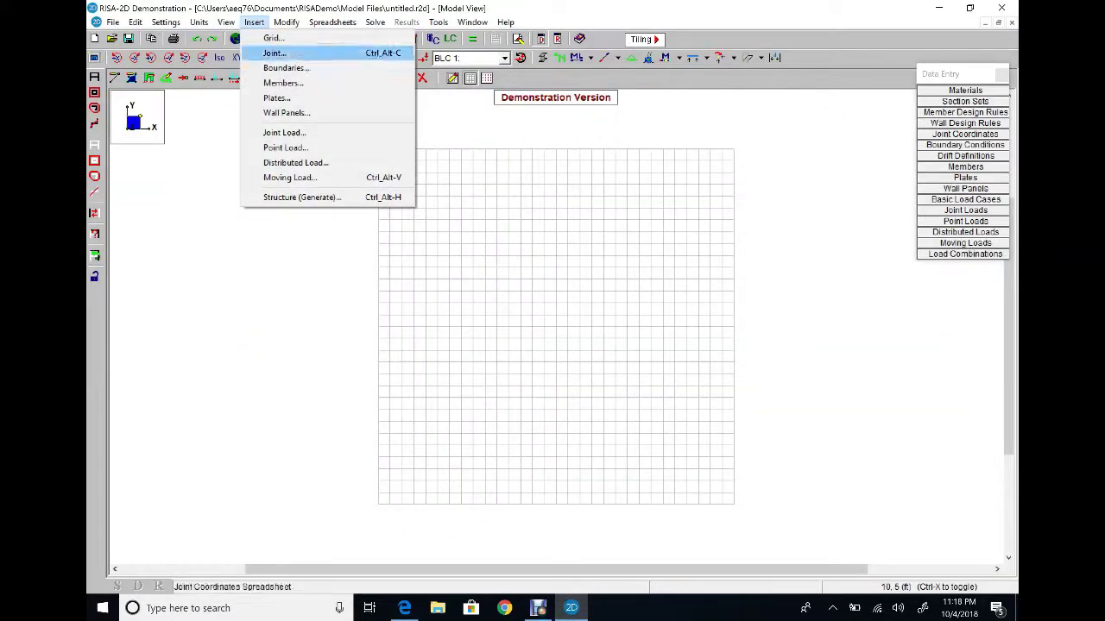
{"action": "left_click", "coordinate": [275, 52]}
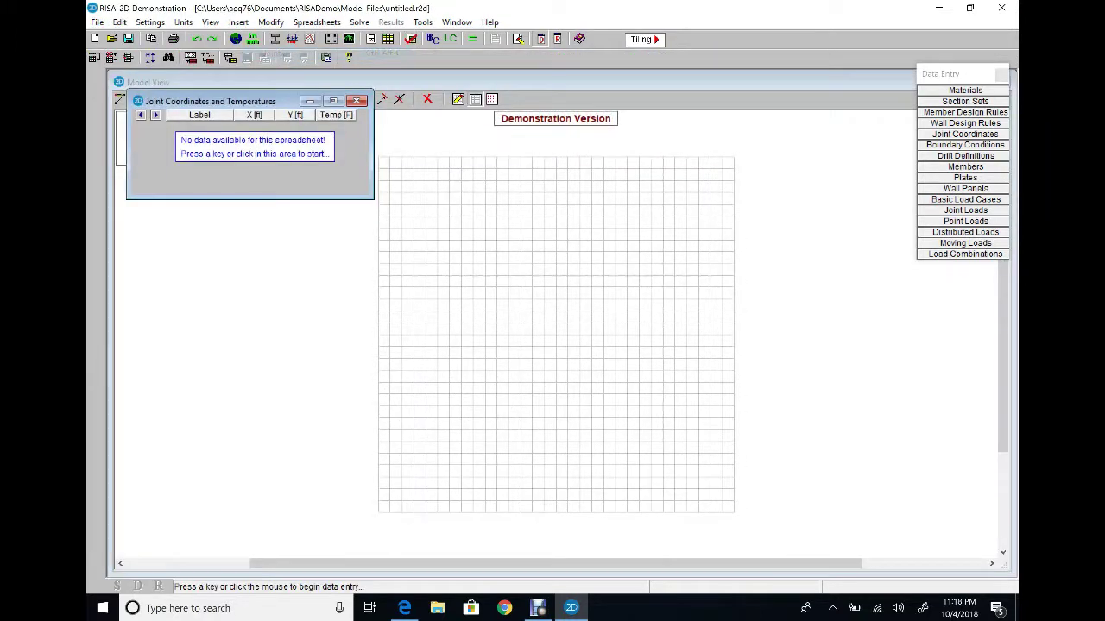
{"action": "key", "text": "Return"}
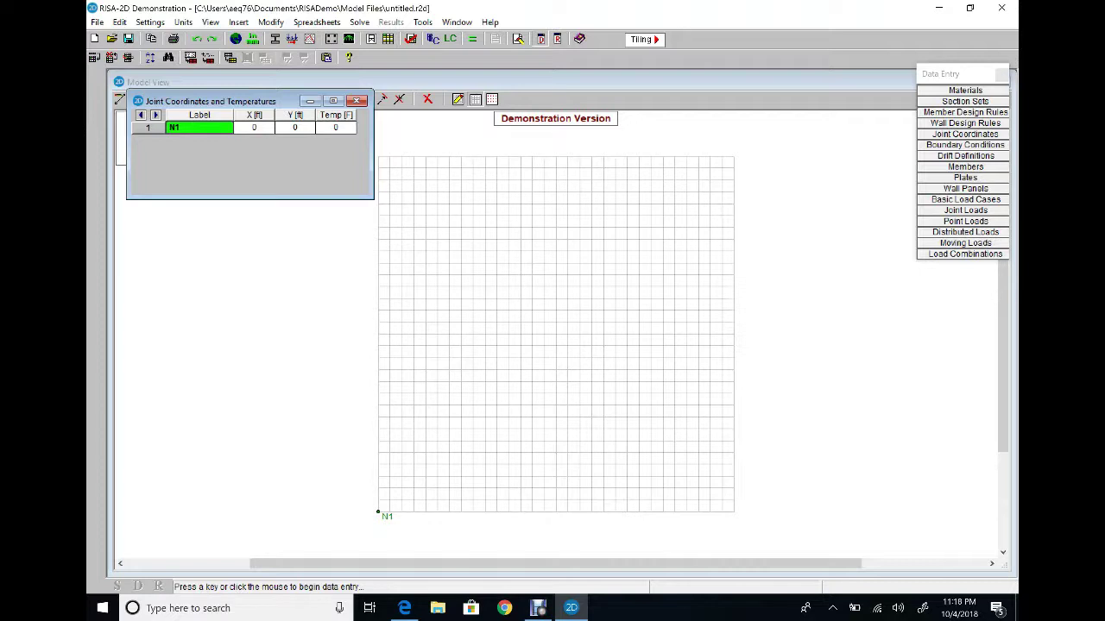
{"action": "key", "text": "Down"}
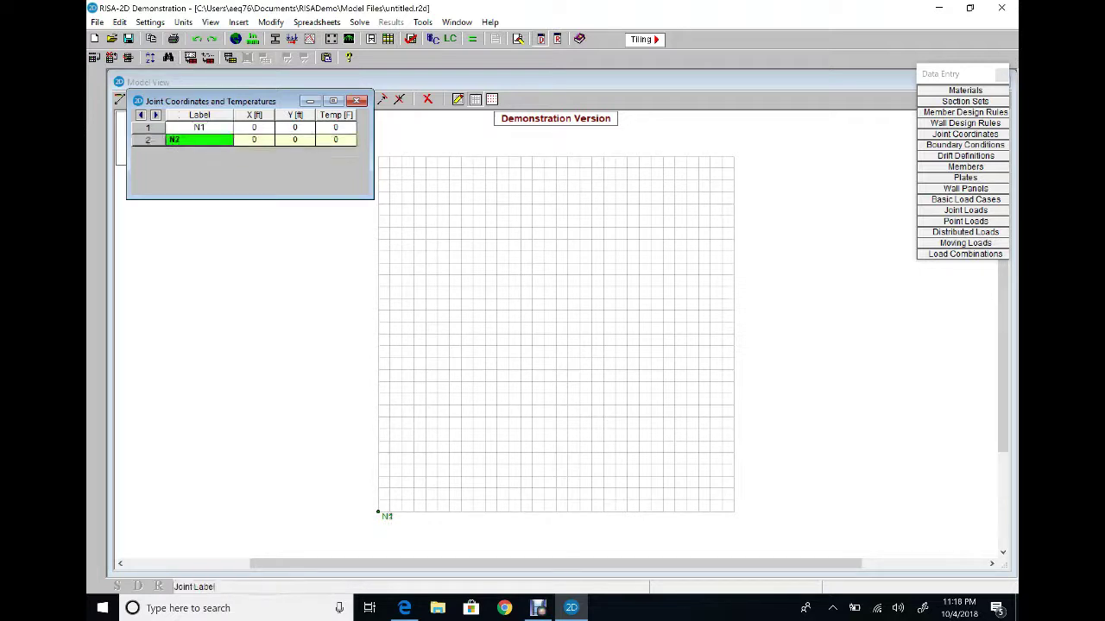
{"action": "left_click", "coordinate": [253, 139]}
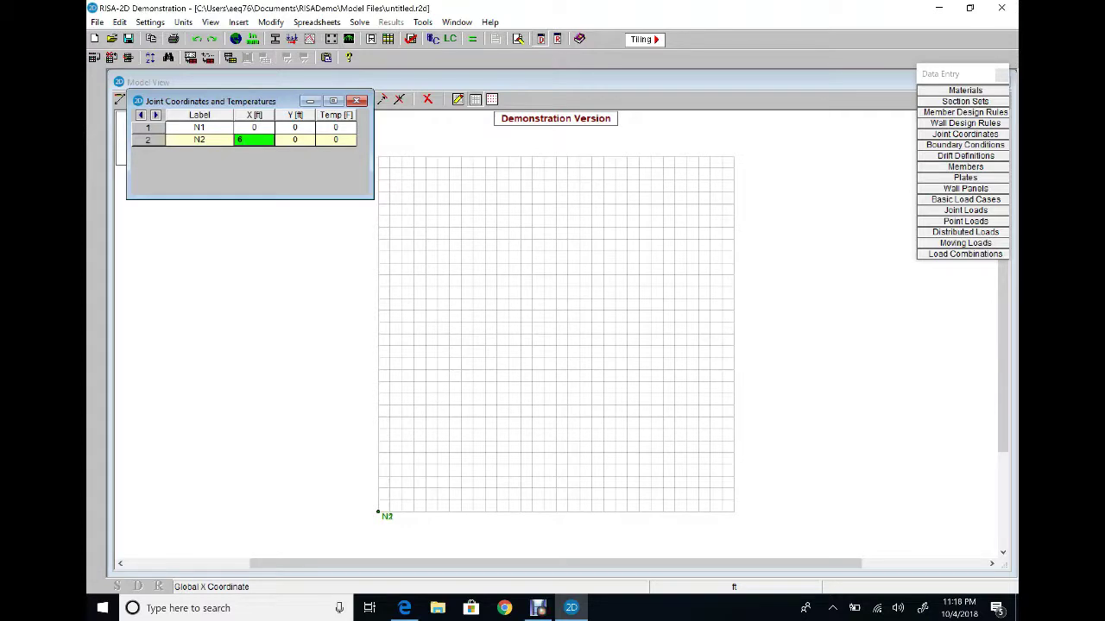
{"action": "key", "text": "Tab"}
Add a third joint at X 10 ft, Y 0 ft and close the joint coordinates spreadsheet.
{"action": "key", "text": "Return"}
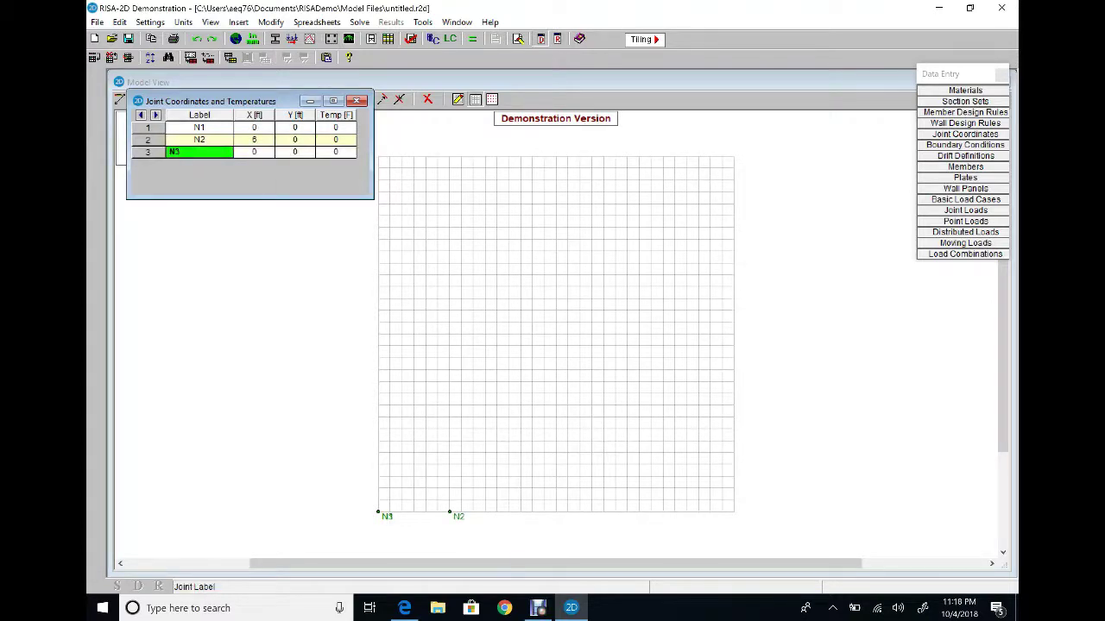
{"action": "key", "text": "Tab"}
{"action": "type", "text": "10"}
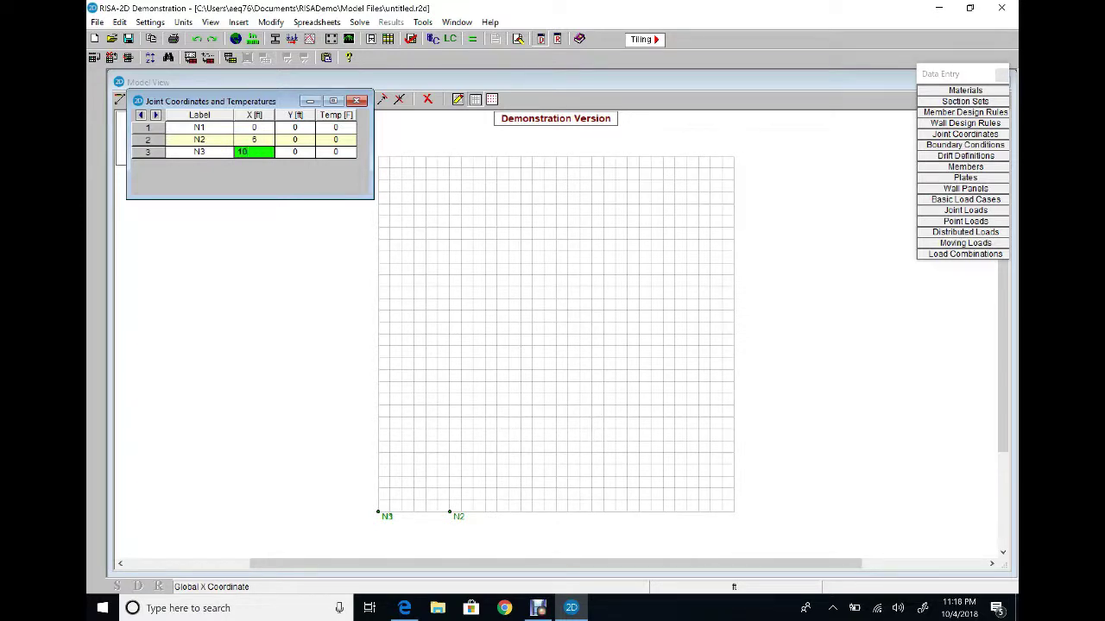
{"action": "key", "text": "Tab"}
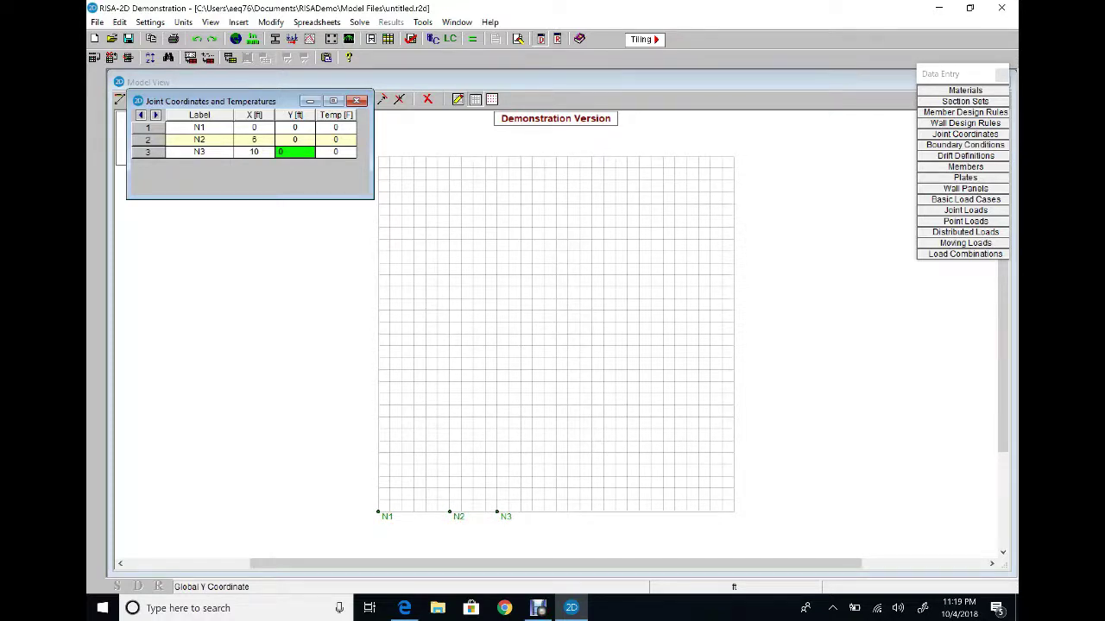
{"action": "left_click", "coordinate": [357, 101]}
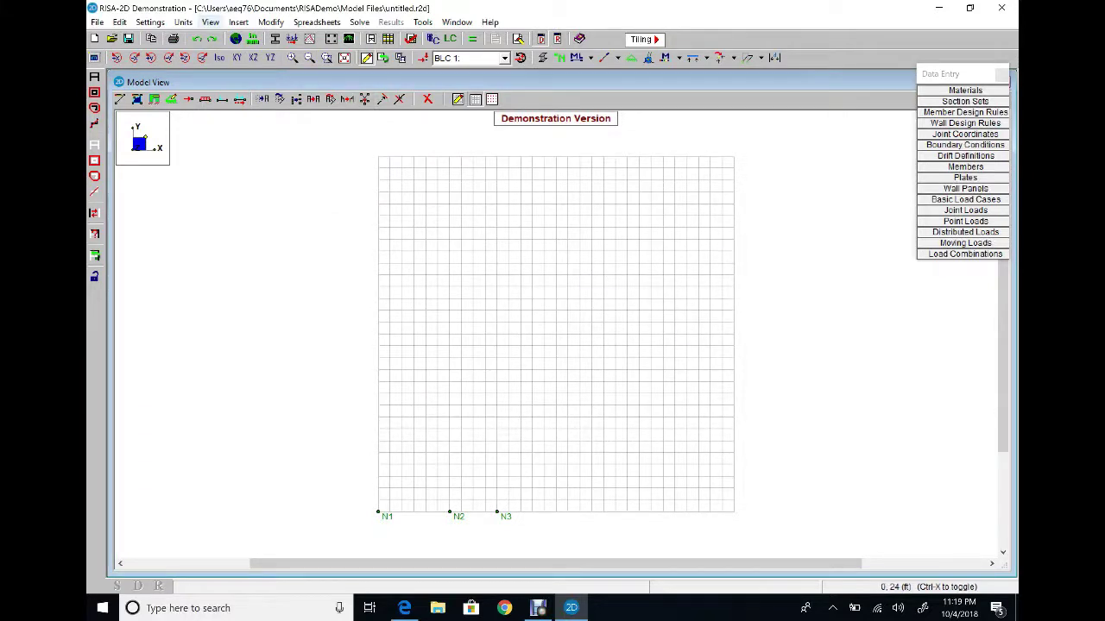
Hide the drawing grid in the model view.
{"action": "left_click", "coordinate": [210, 22]}
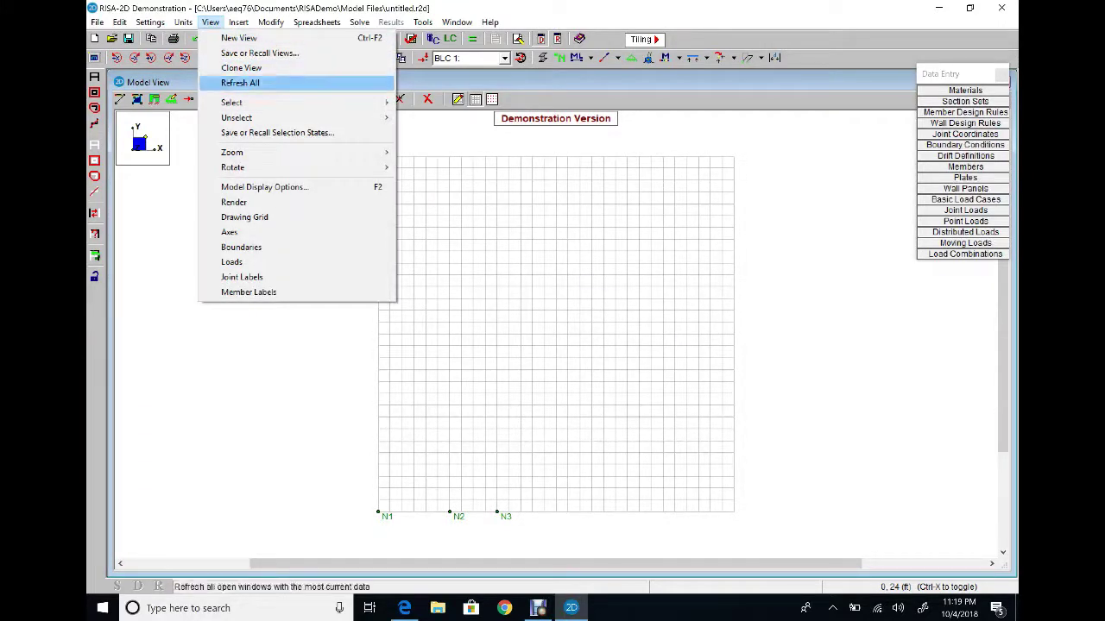
{"action": "left_click", "coordinate": [244, 217]}
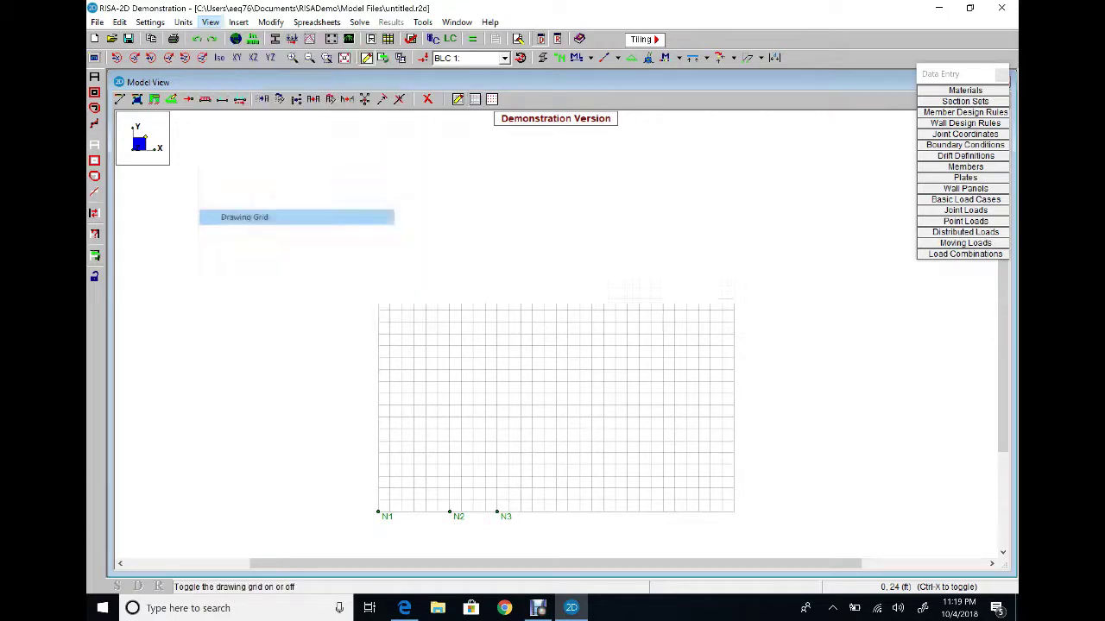
{"action": "scroll", "coordinate": [589, 333], "scroll_direction": "up", "scroll_amount": 8}
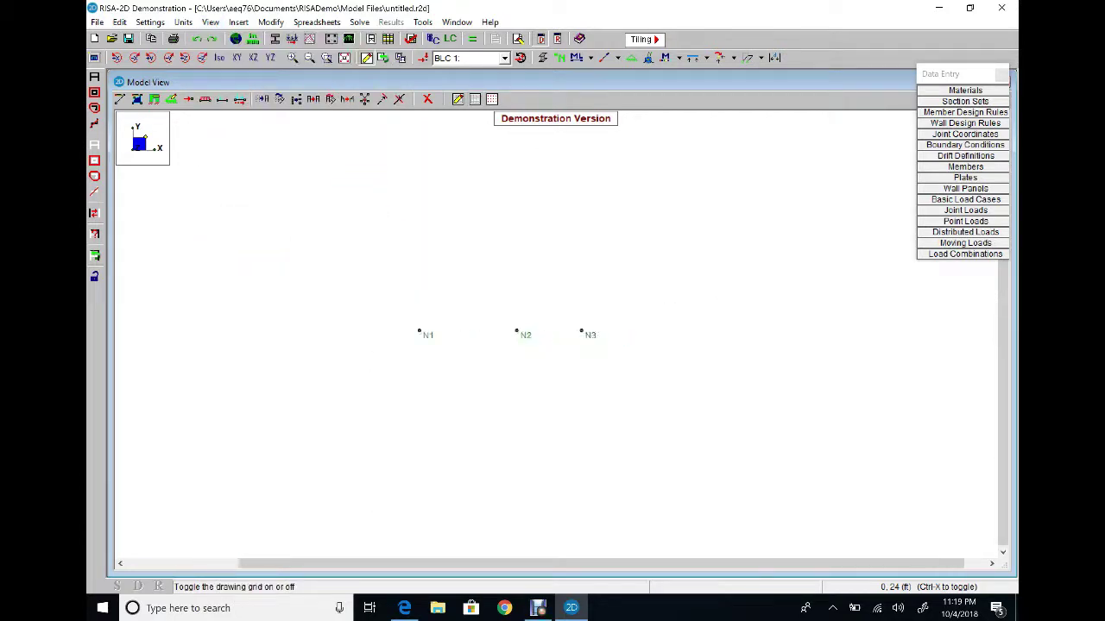
{"action": "scroll", "coordinate": [482, 322], "scroll_direction": "up", "scroll_amount": 1}
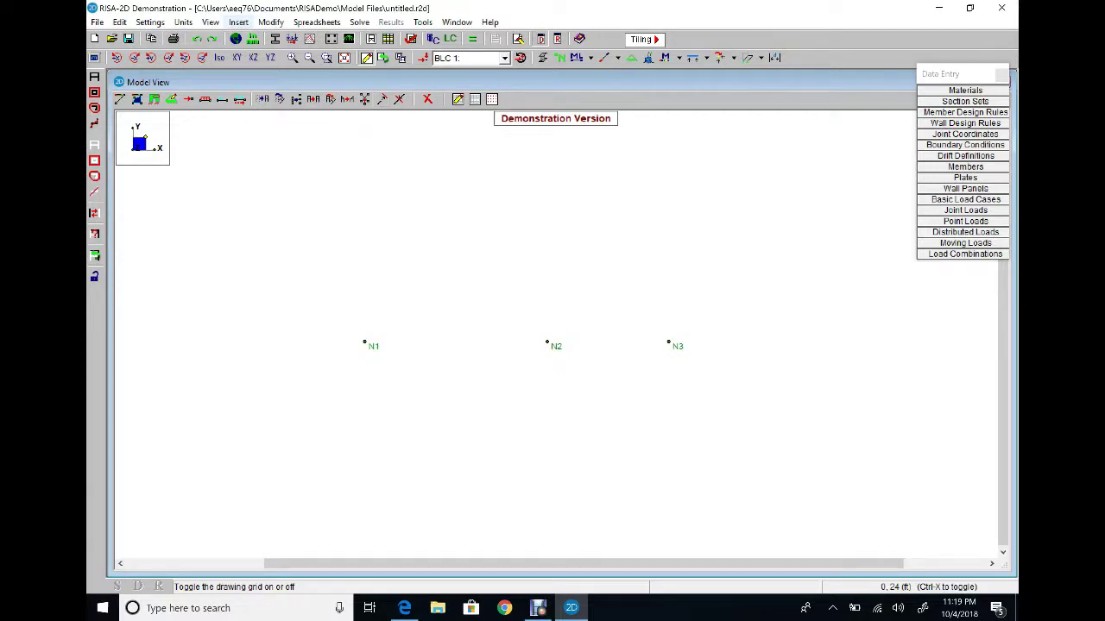
Set up new members as concrete beams with a rectangular shape 24 in deep and 12 in wide.
{"action": "left_click", "coordinate": [239, 21]}
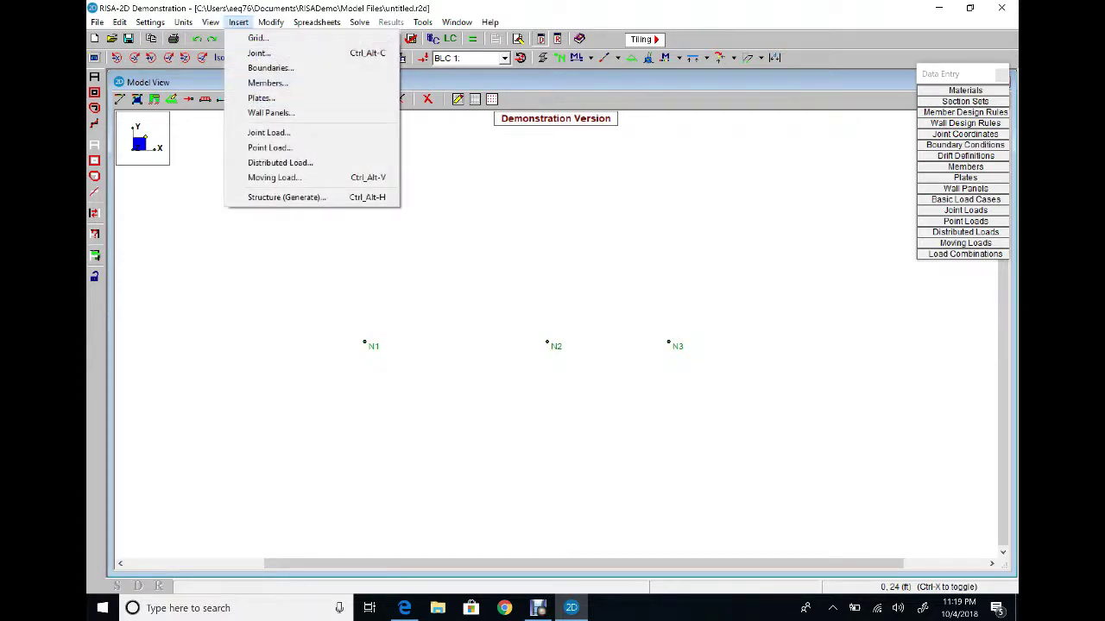
{"action": "left_click", "coordinate": [268, 83]}
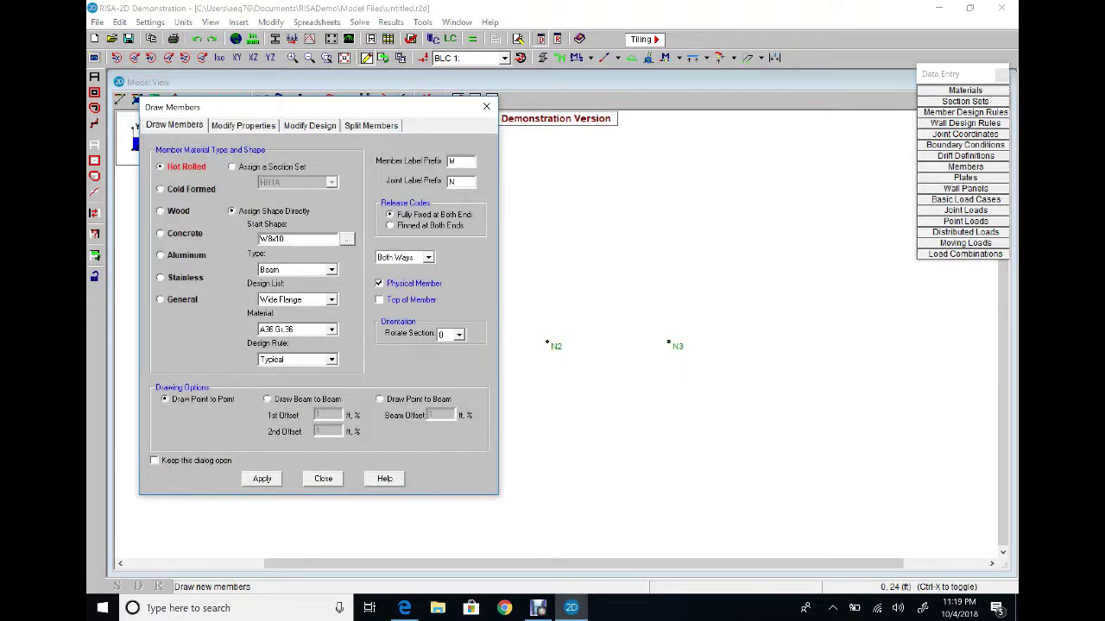
{"action": "left_click", "coordinate": [161, 233]}
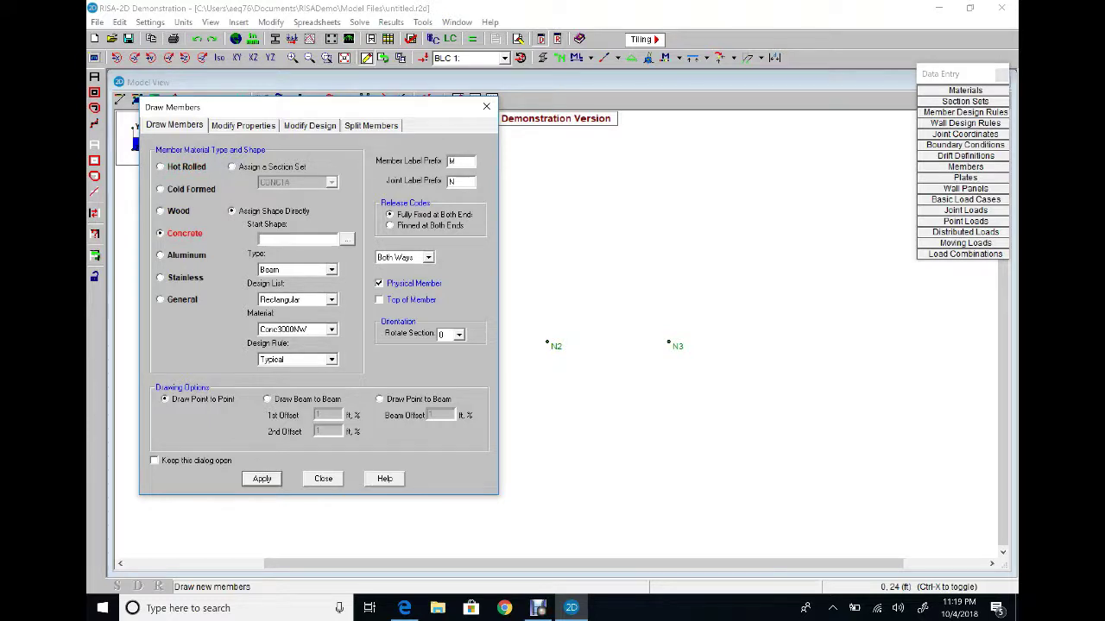
{"action": "left_click", "coordinate": [346, 238]}
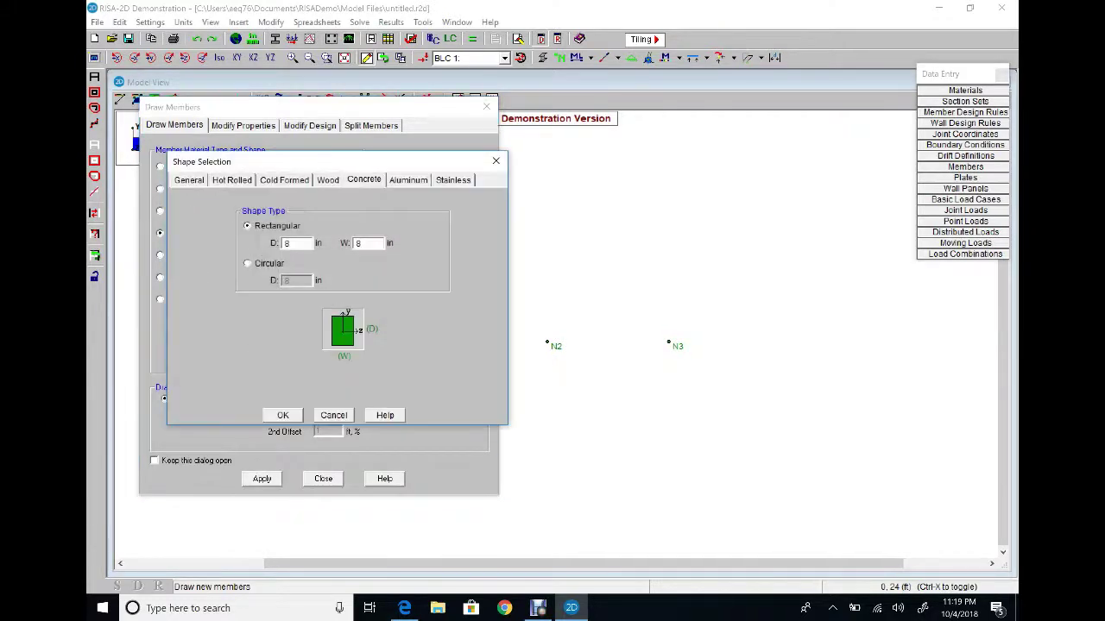
{"action": "left_click_drag", "start_coordinate": [344, 160], "coordinate": [607, 116]}
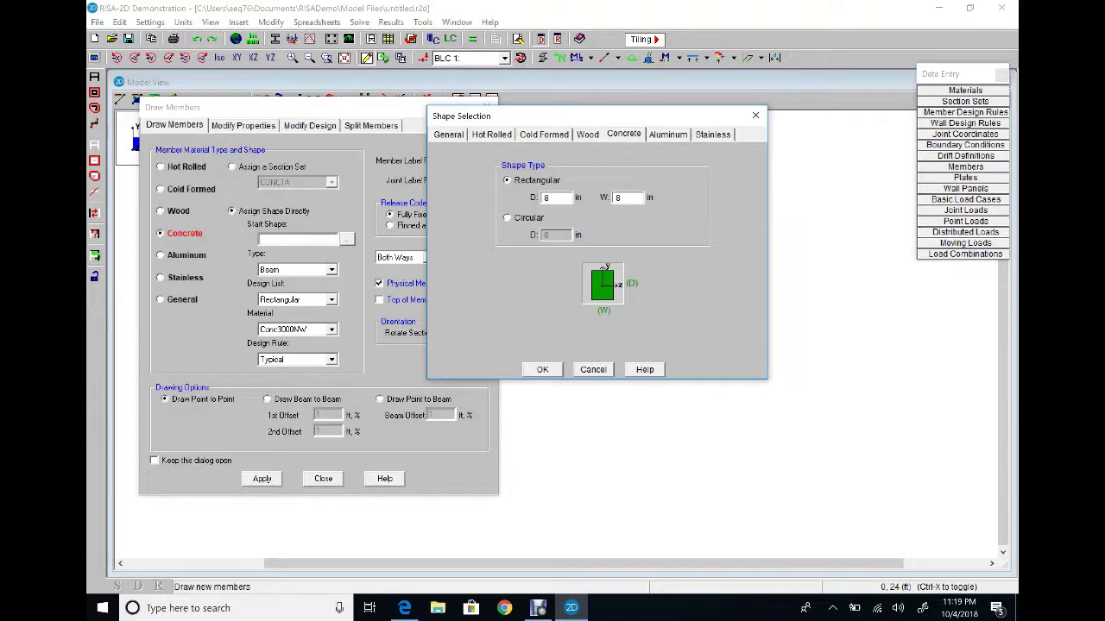
{"action": "double_click", "coordinate": [545, 197]}
{"action": "type", "text": "24"}
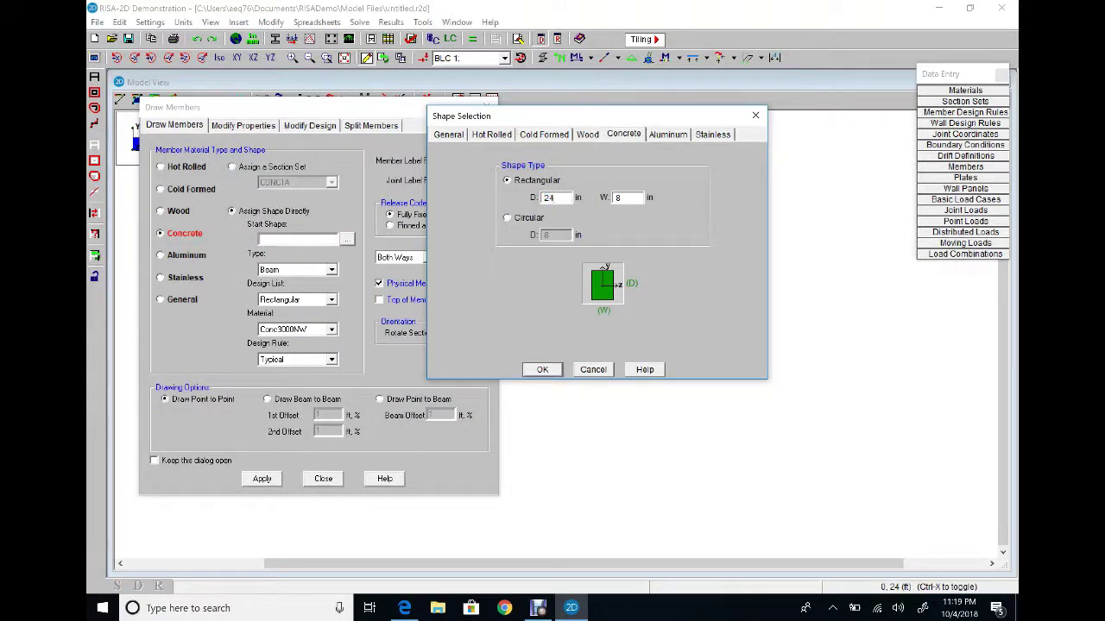
{"action": "key", "text": "Tab"}
{"action": "type", "text": "12"}
{"action": "key", "text": "Return"}
{"action": "key", "text": "Return"}
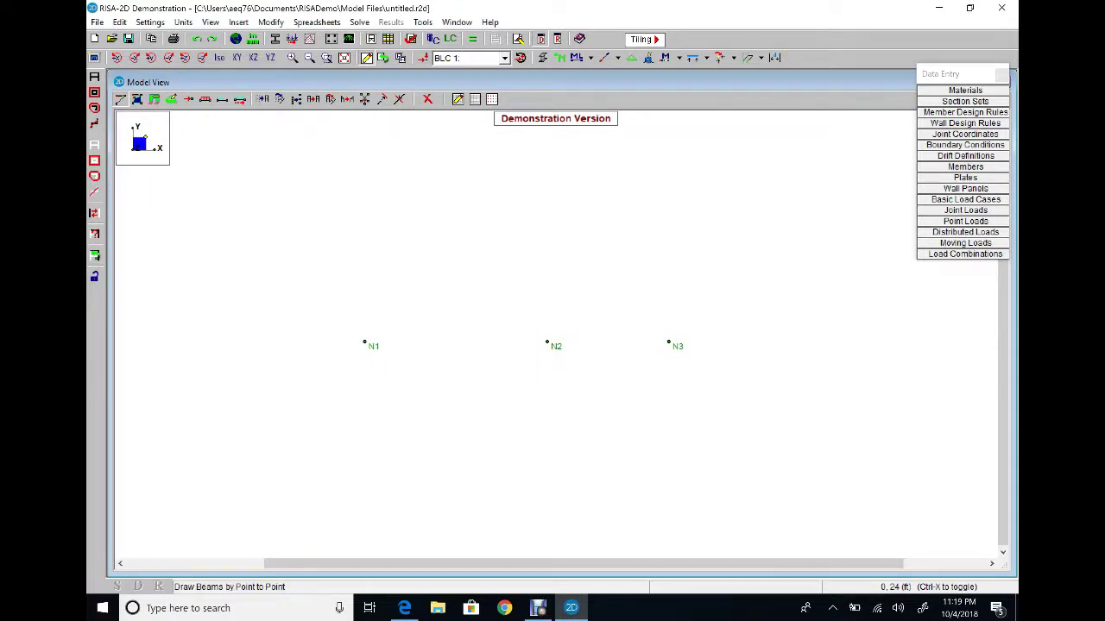
Draw the beam members from joint N1 to N2 and from N2 to N3.
{"action": "left_click", "coordinate": [364, 342]}
{"action": "left_click", "coordinate": [546, 342]}
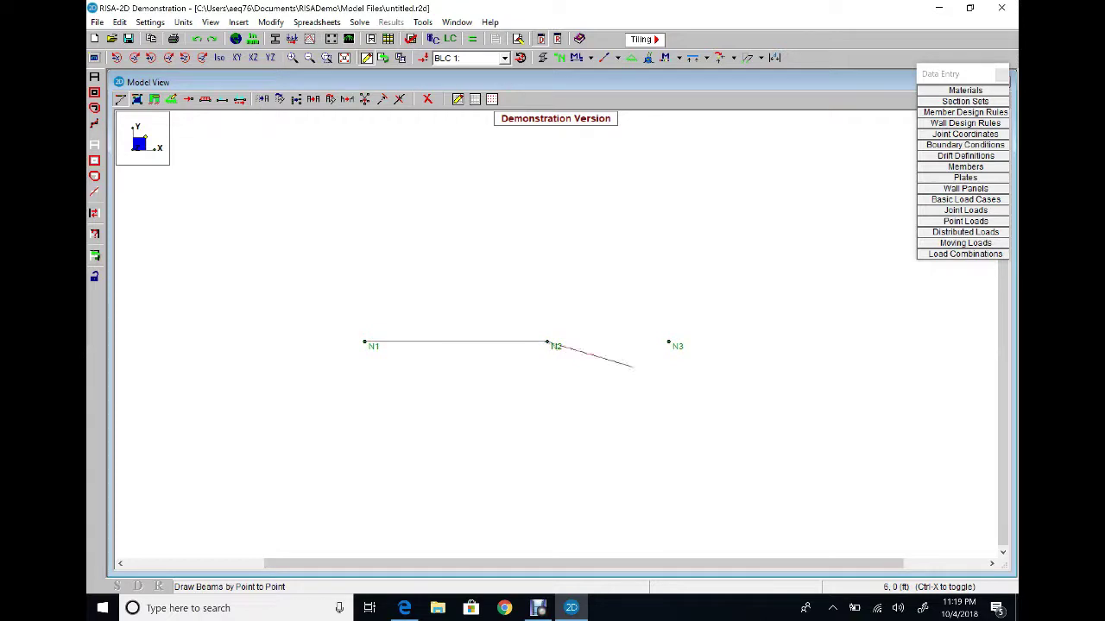
{"action": "left_click", "coordinate": [667, 343]}
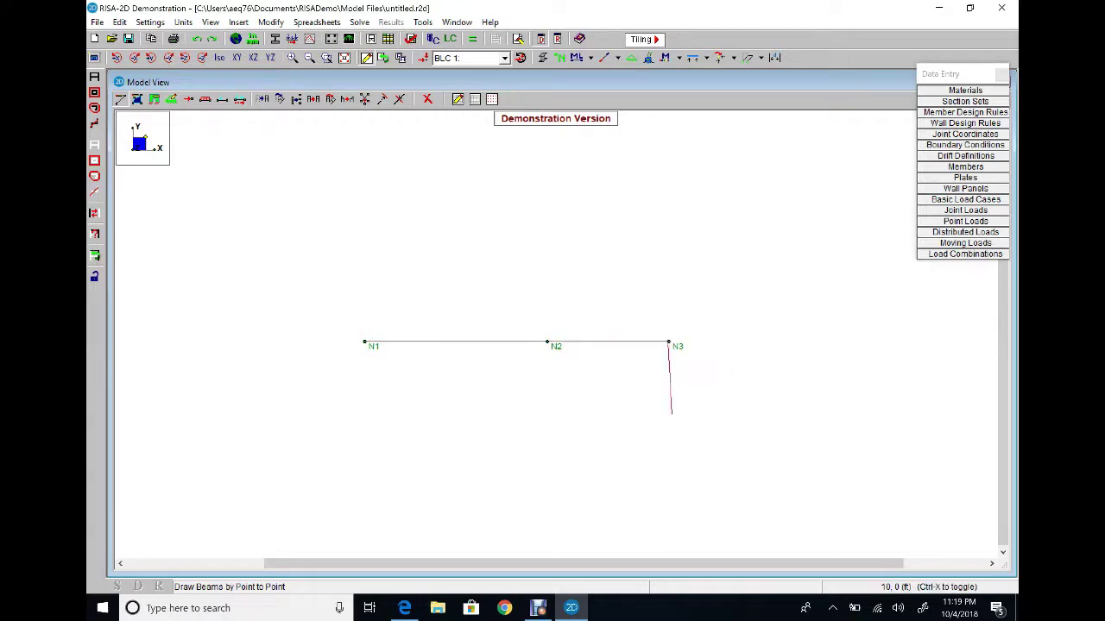
{"action": "key", "text": "Escape"}
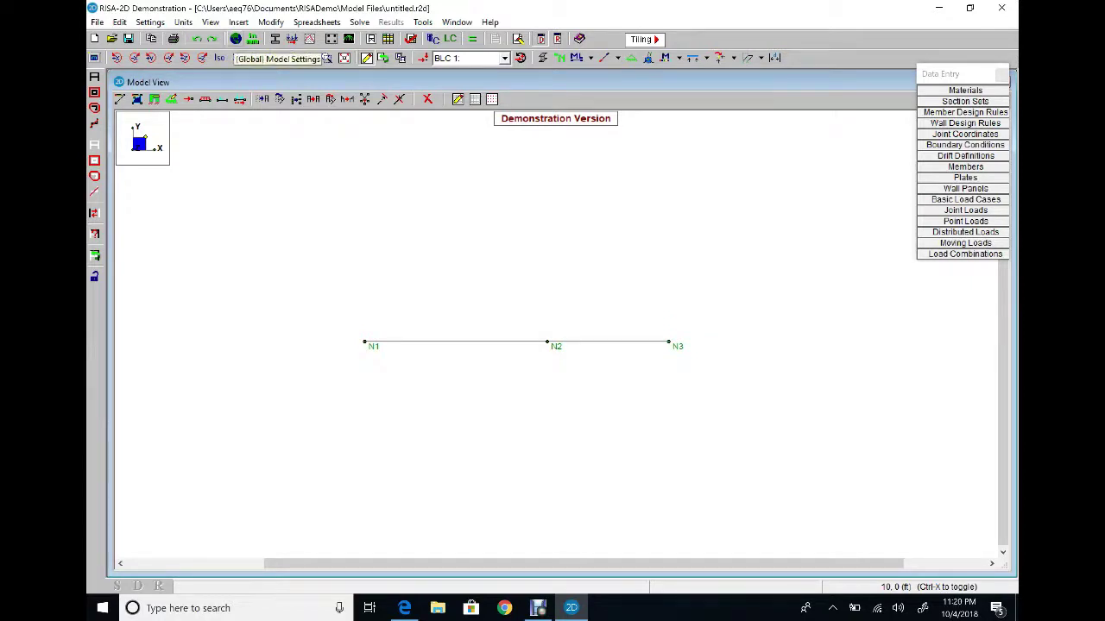
Apply a fixed boundary condition to joint N1.
{"action": "left_click", "coordinate": [239, 21]}
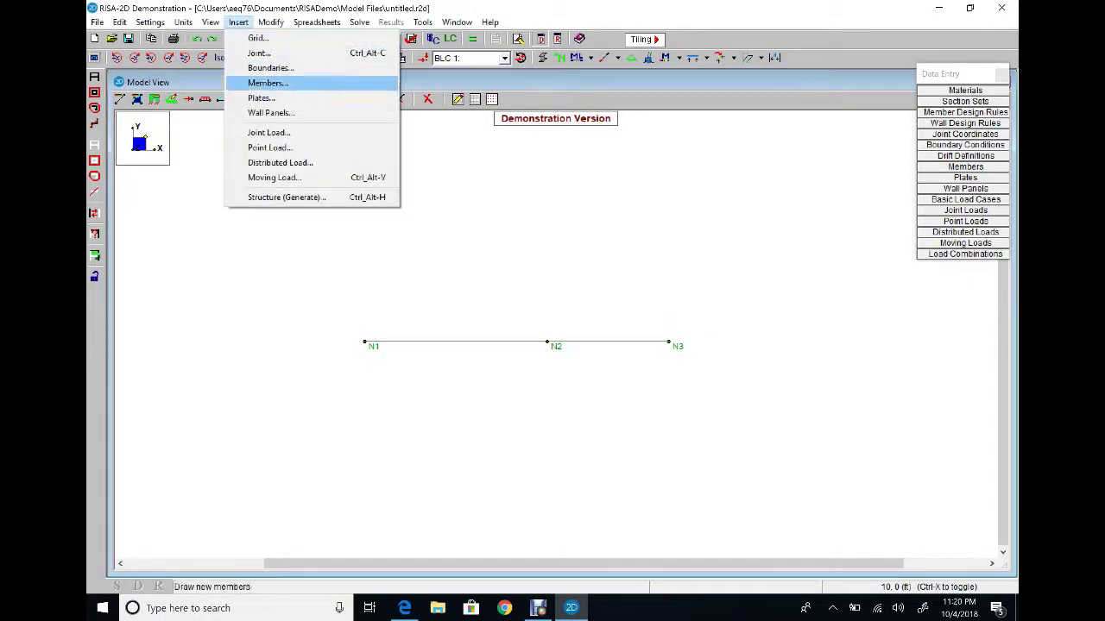
{"action": "left_click", "coordinate": [270, 68]}
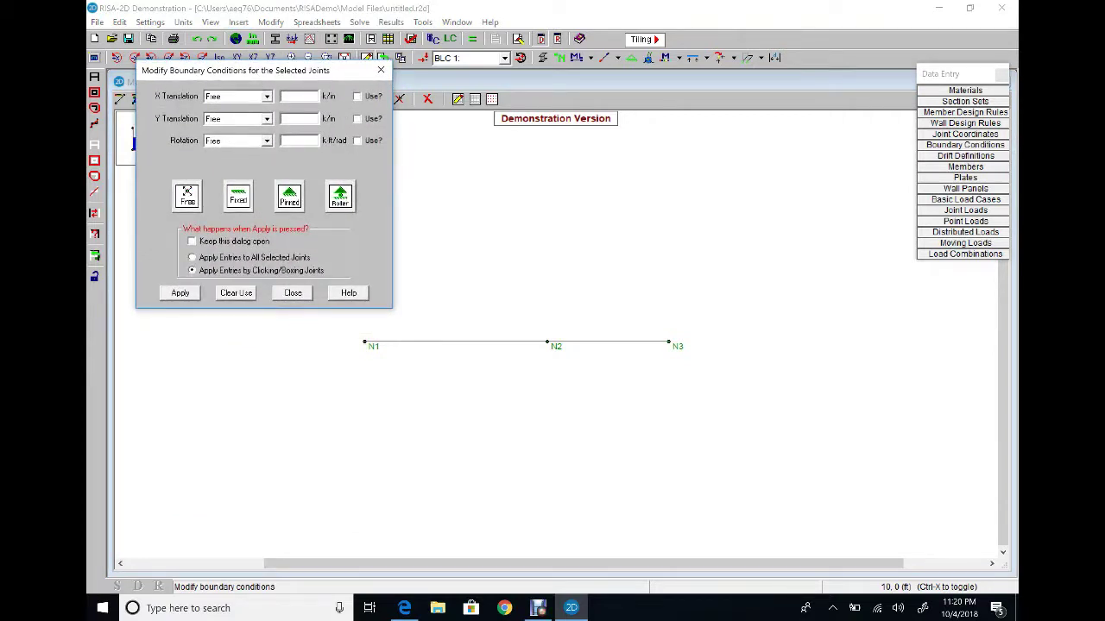
{"action": "left_click", "coordinate": [238, 197]}
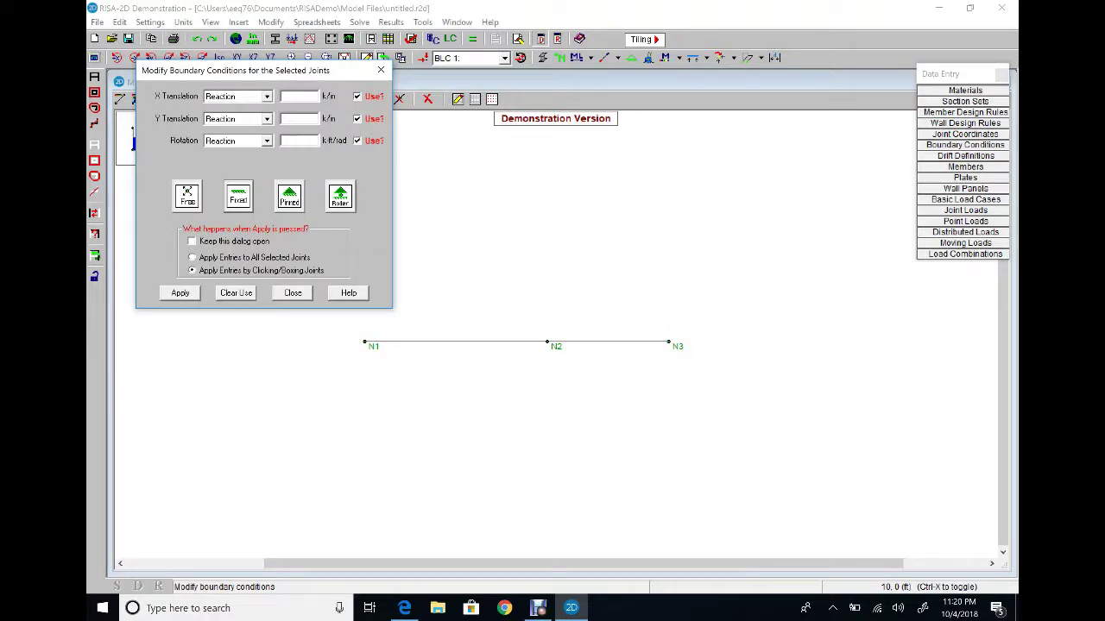
{"action": "left_click", "coordinate": [180, 293]}
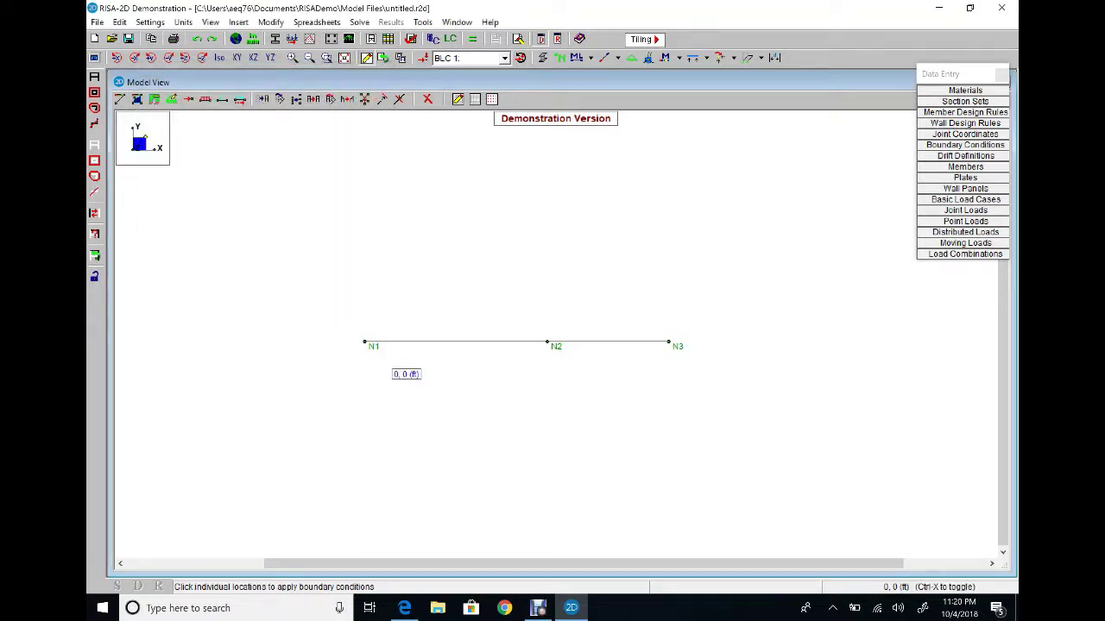
{"action": "key", "text": "Escape"}
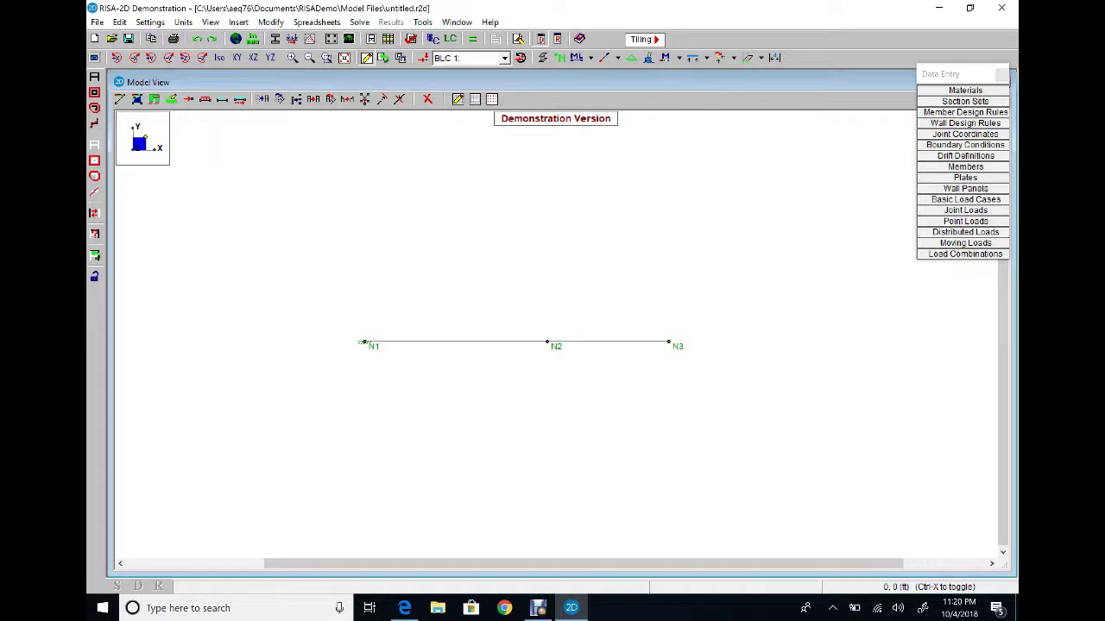
In the homework PDF, circle the 2 k/ft load and ink a downward arrow over its first load arrow, and return to RISA-2D.
{"action": "left_click", "coordinate": [403, 608]}
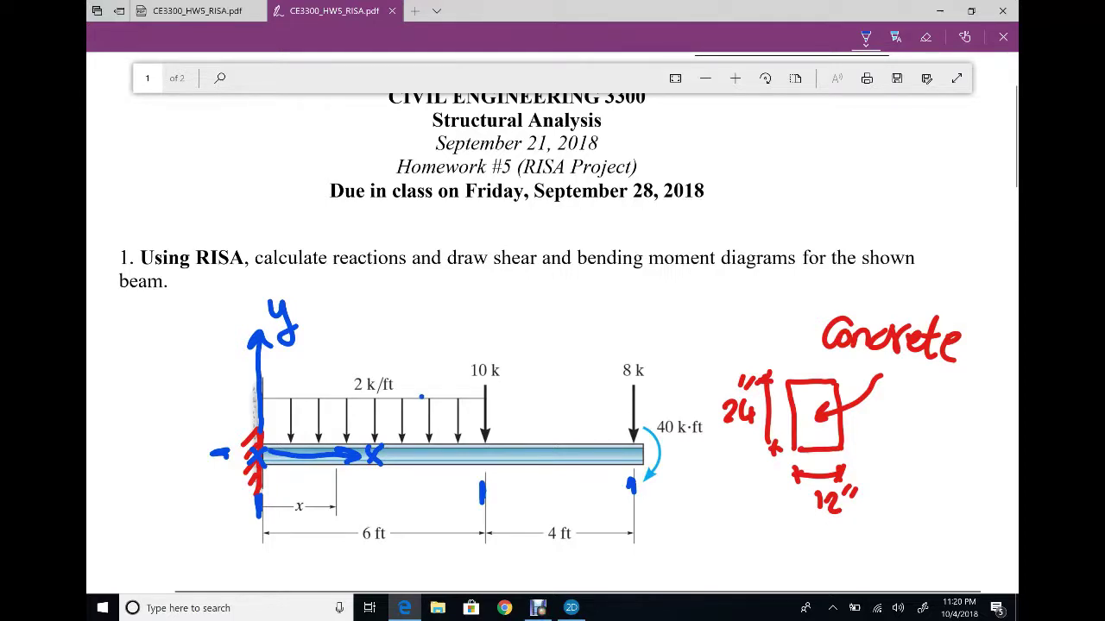
{"action": "mouse_move", "coordinate": [395, 365]}
{"action": "left_mouse_down"}
{"action": "mouse_move", "coordinate": [383, 370]}
{"action": "mouse_move", "coordinate": [387, 399]}
{"action": "mouse_move", "coordinate": [398, 364]}
{"action": "left_mouse_up"}
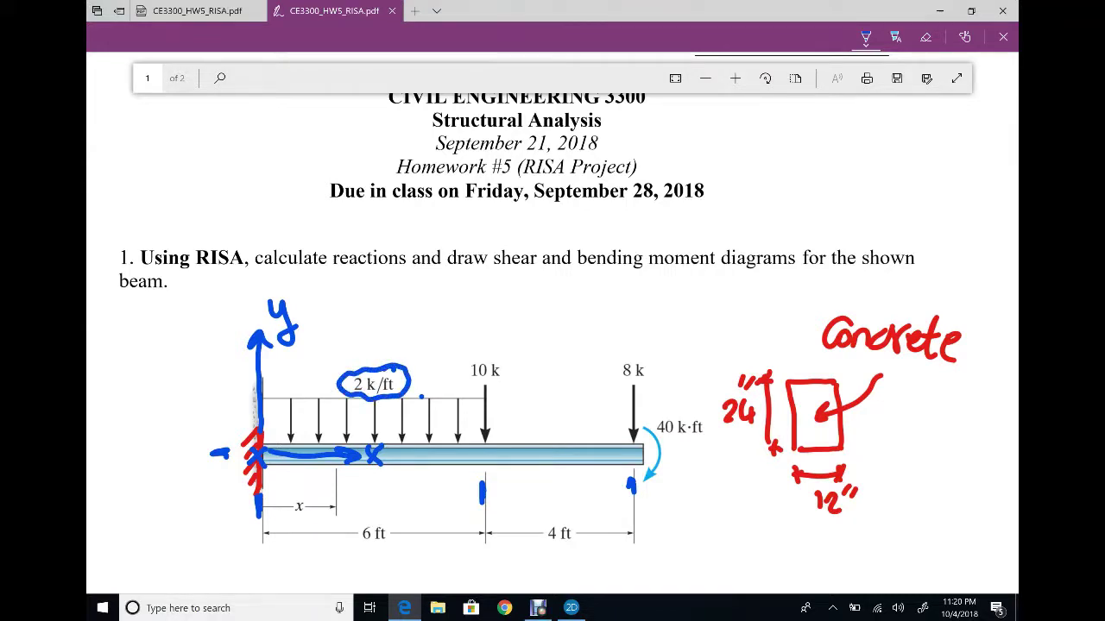
{"action": "left_click_drag", "start_coordinate": [290, 388], "coordinate": [289, 401]}
{"action": "left_click_drag", "start_coordinate": [281, 423], "coordinate": [300, 423]}
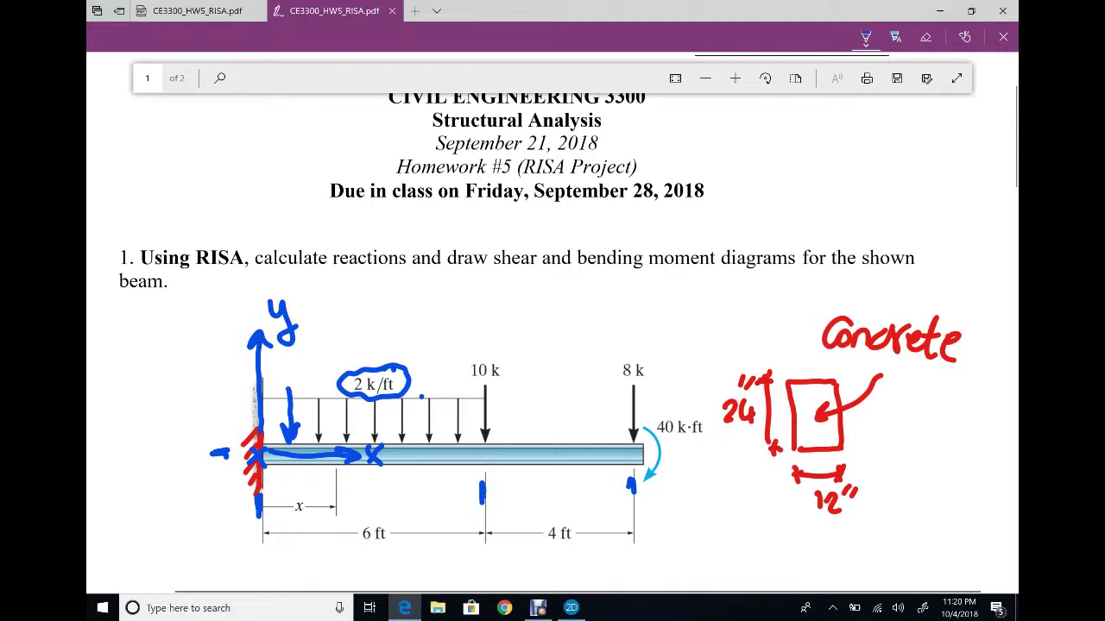
{"action": "left_click", "coordinate": [571, 607]}
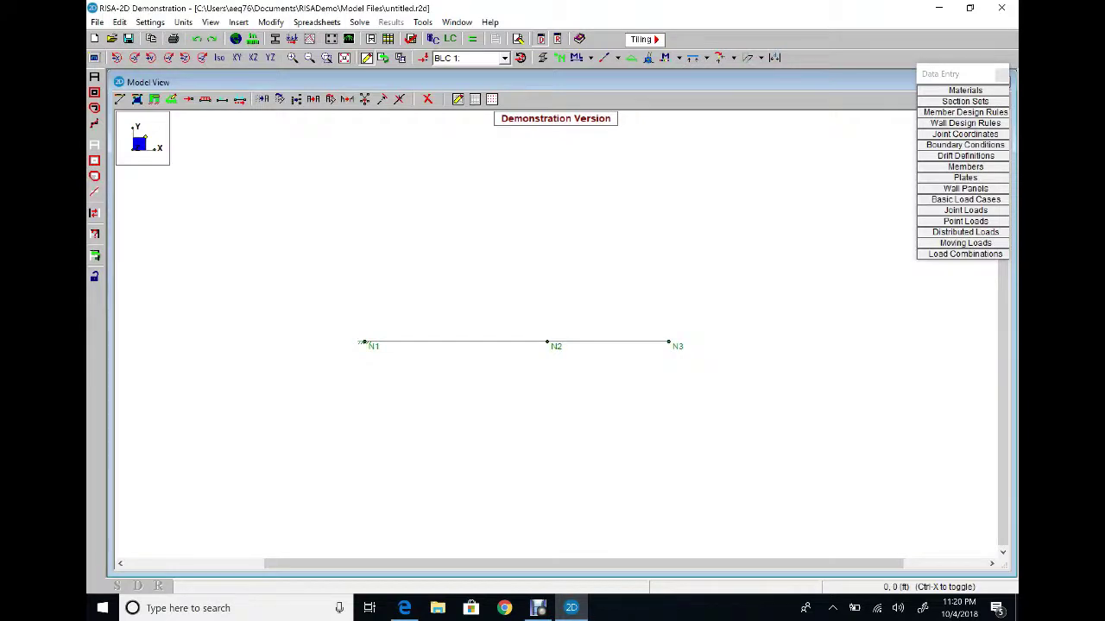
Apply a Y-direction distributed load of -2 k/ft, with end location 6 ft, to the member between joints N1 and N2.
{"action": "left_click", "coordinate": [238, 22]}
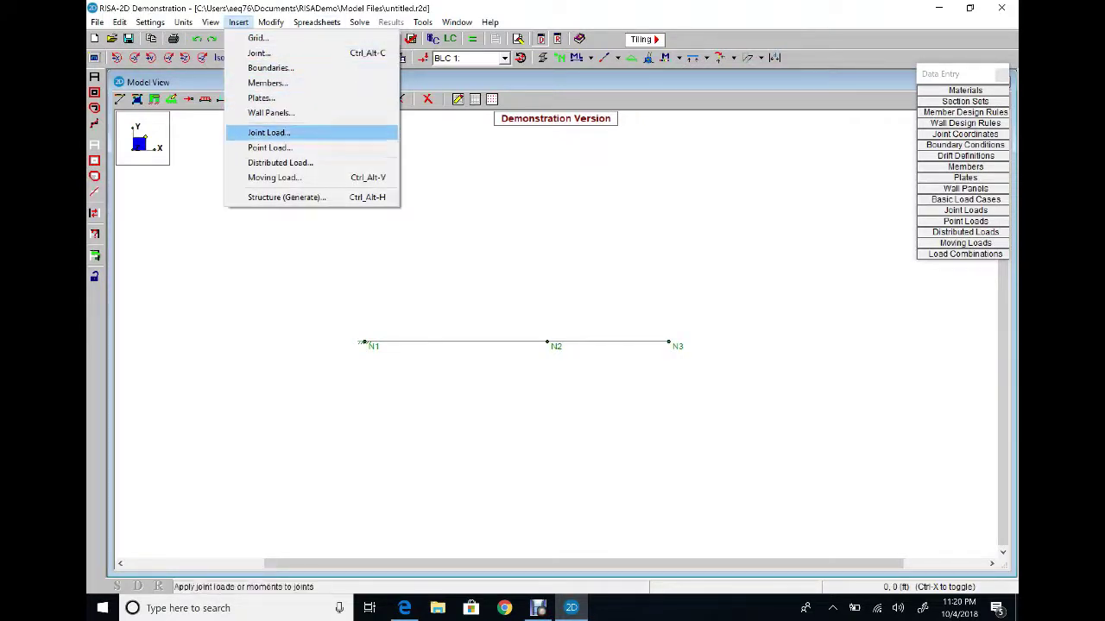
{"action": "key", "text": "Return"}
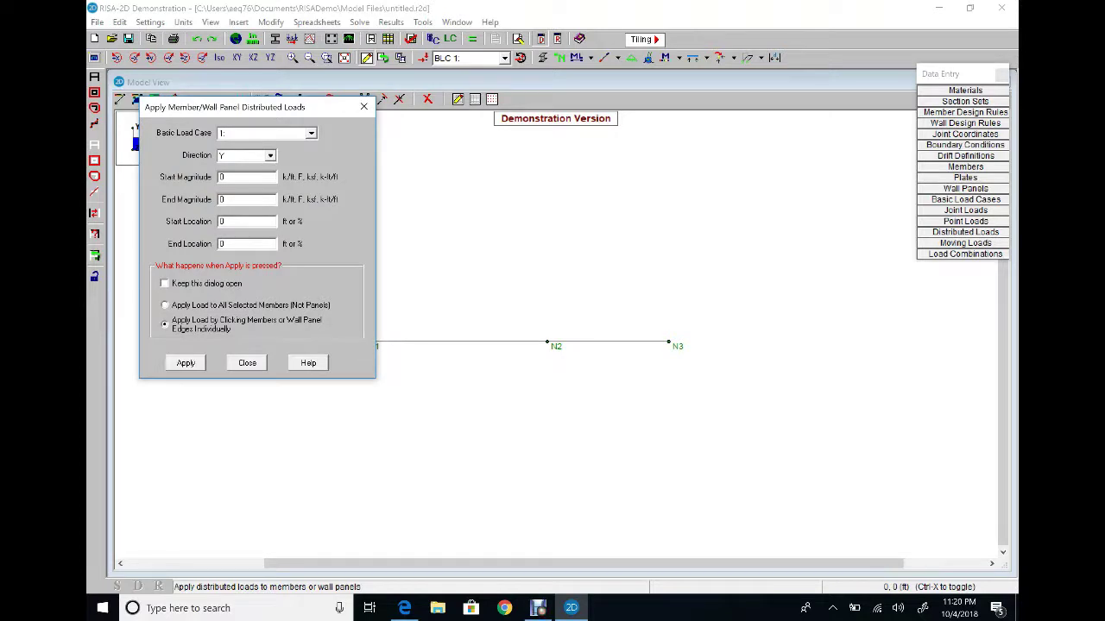
{"action": "double_click", "coordinate": [221, 177]}
{"action": "type", "text": "-2"}
{"action": "key", "text": "Tab"}
{"action": "key", "text": "Tab"}
{"action": "key", "text": "Tab"}
{"action": "type", "text": "6"}
{"action": "key", "text": "Return"}
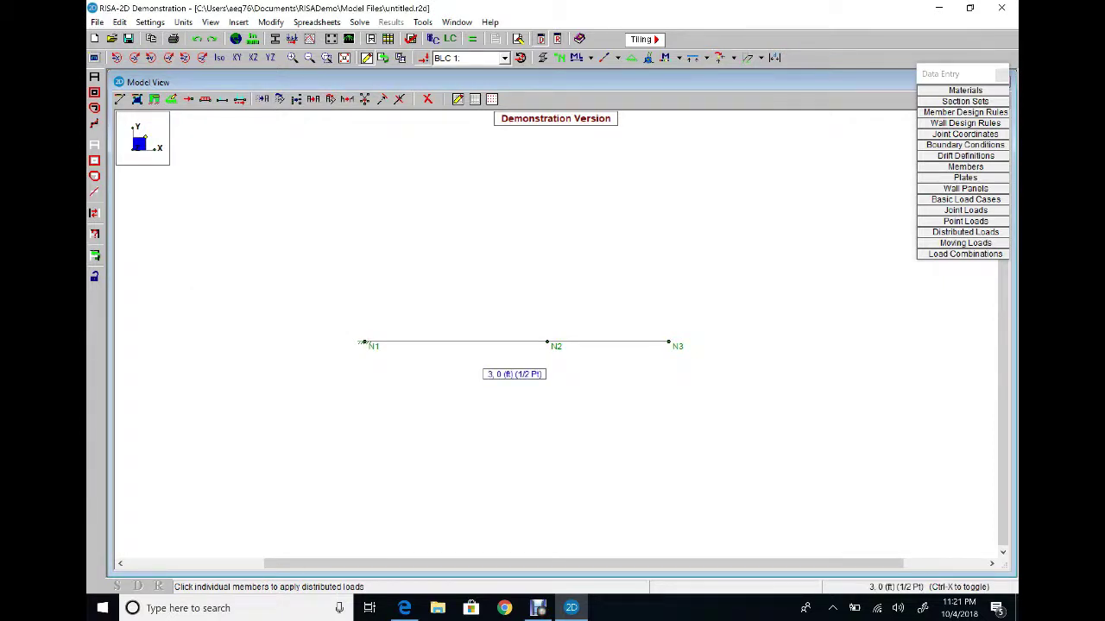
{"action": "left_click", "coordinate": [456, 343]}
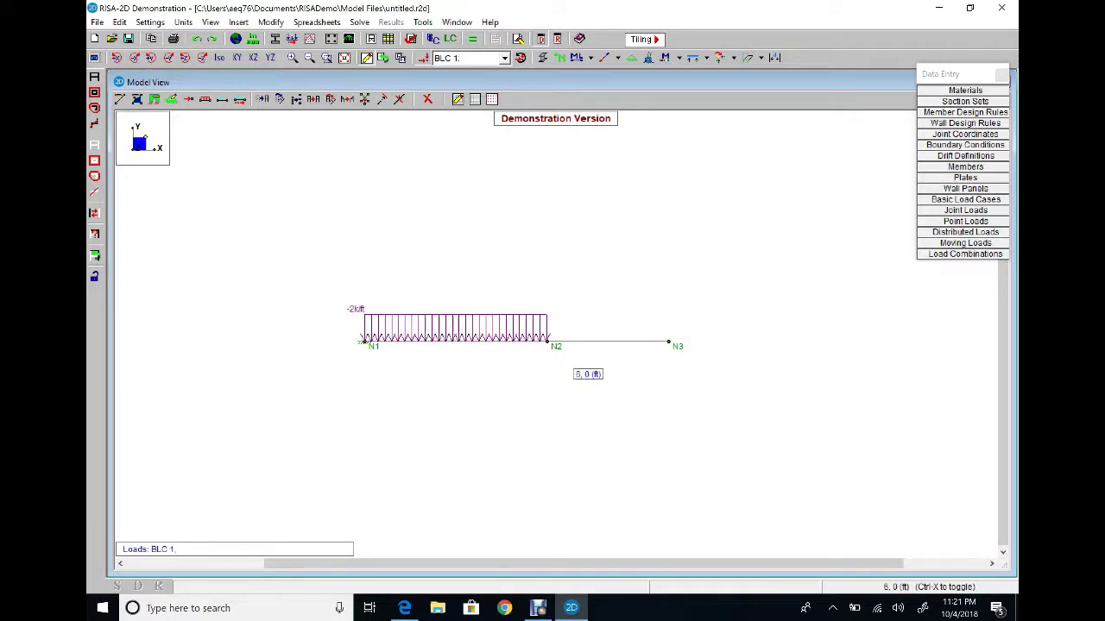
Apply a joint load of -10 k in the Y direction at joint N2.
{"action": "left_click", "coordinate": [238, 21]}
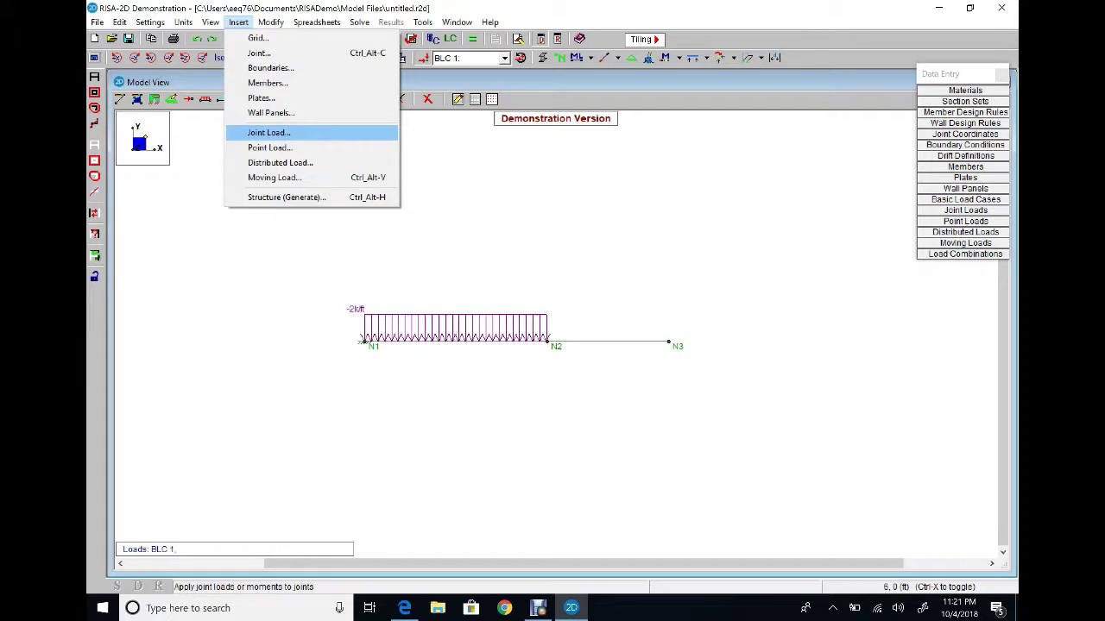
{"action": "key", "text": "Return"}
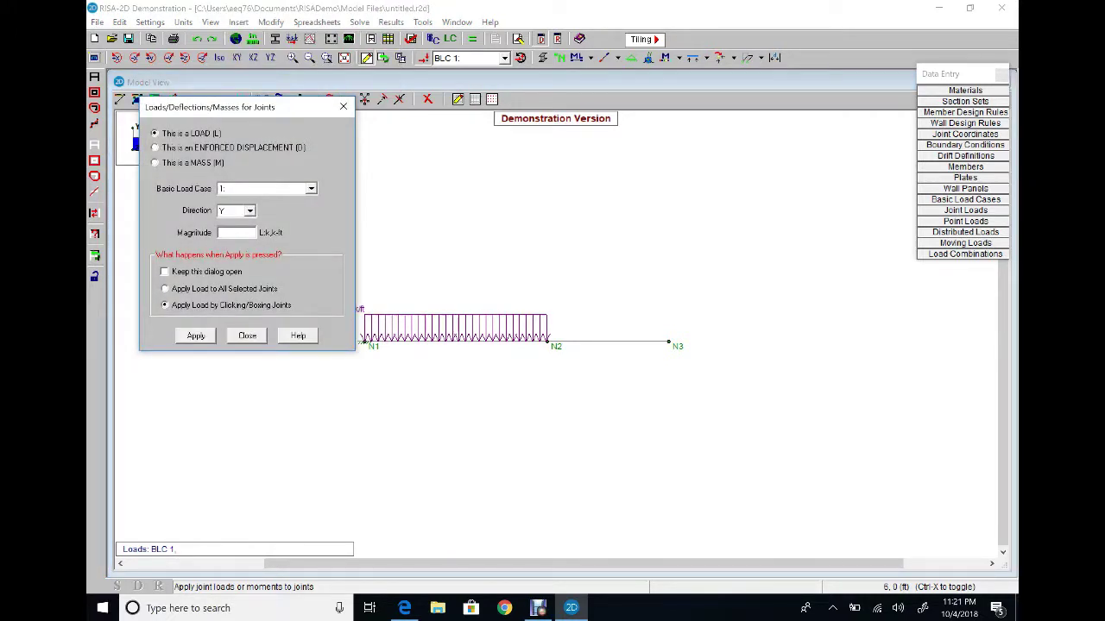
{"action": "type", "text": "-10"}
{"action": "key", "text": "Return"}
{"action": "left_click", "coordinate": [546, 341]}
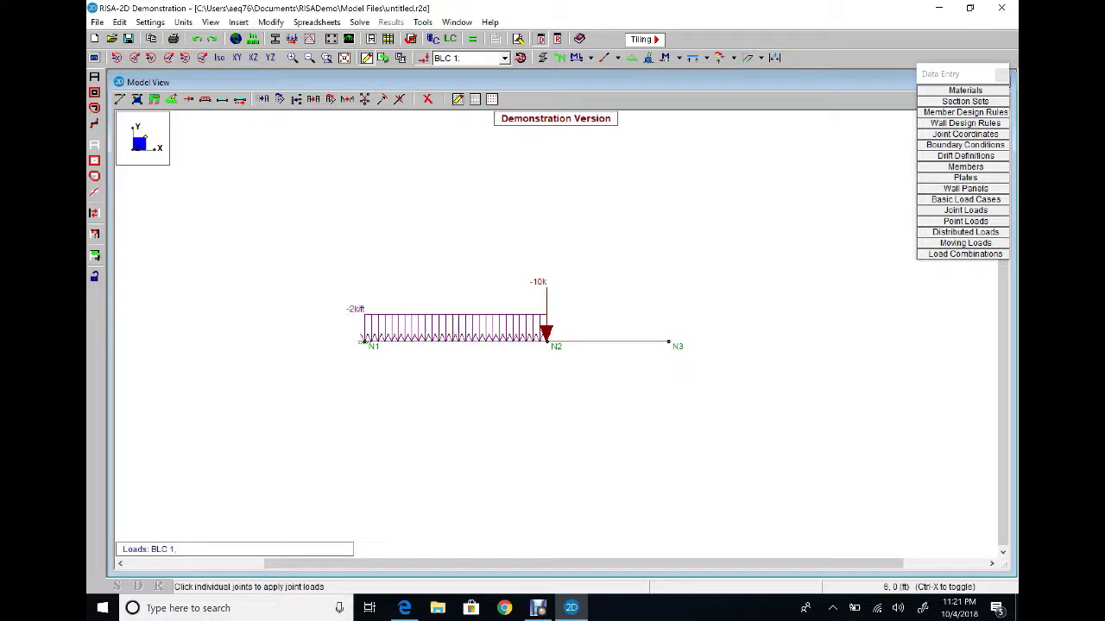
Apply a joint load of -8 k in the Y direction at joint N3.
{"action": "left_click", "coordinate": [238, 22]}
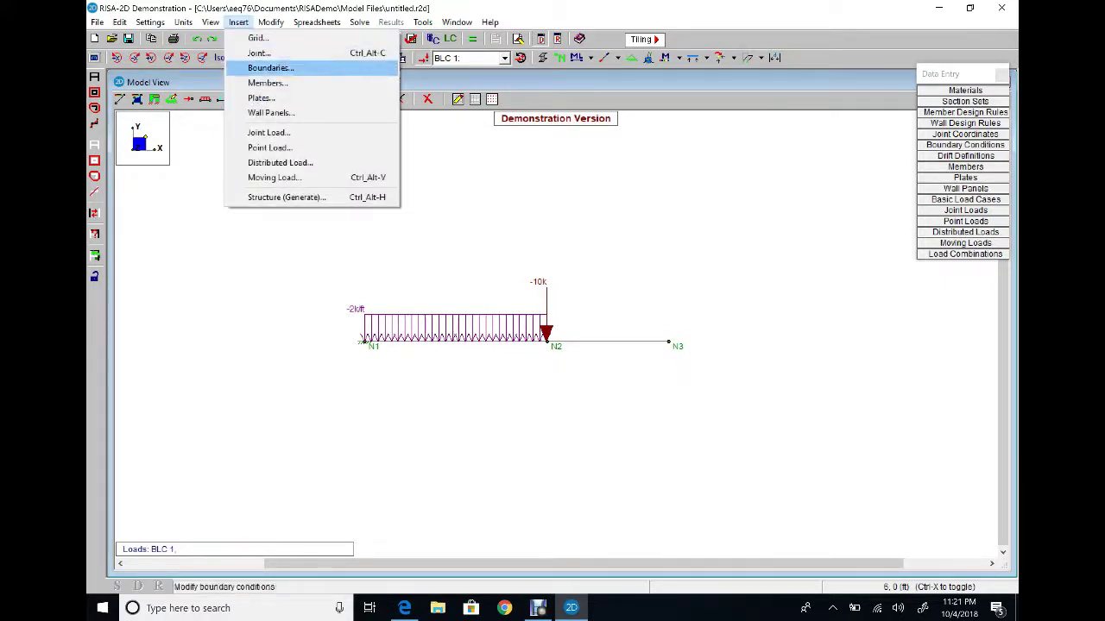
{"action": "left_click", "coordinate": [268, 132]}
{"action": "left_click_drag", "start_coordinate": [232, 232], "coordinate": [221, 232]}
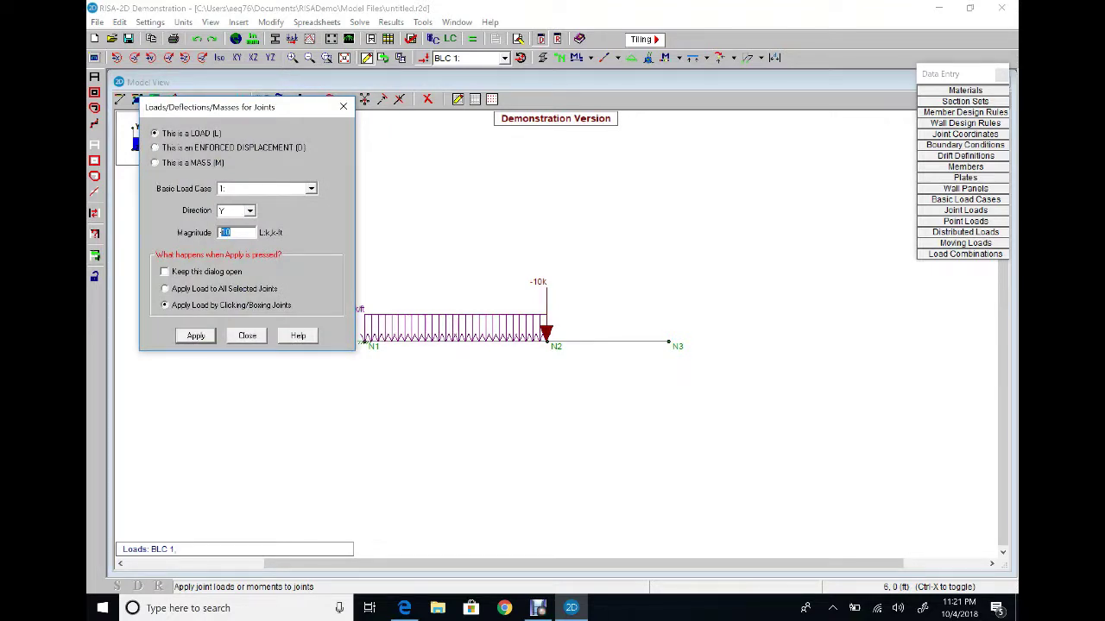
{"action": "type", "text": "-8"}
{"action": "left_click", "coordinate": [196, 335]}
{"action": "left_click", "coordinate": [668, 341]}
{"action": "key", "text": "Escape"}
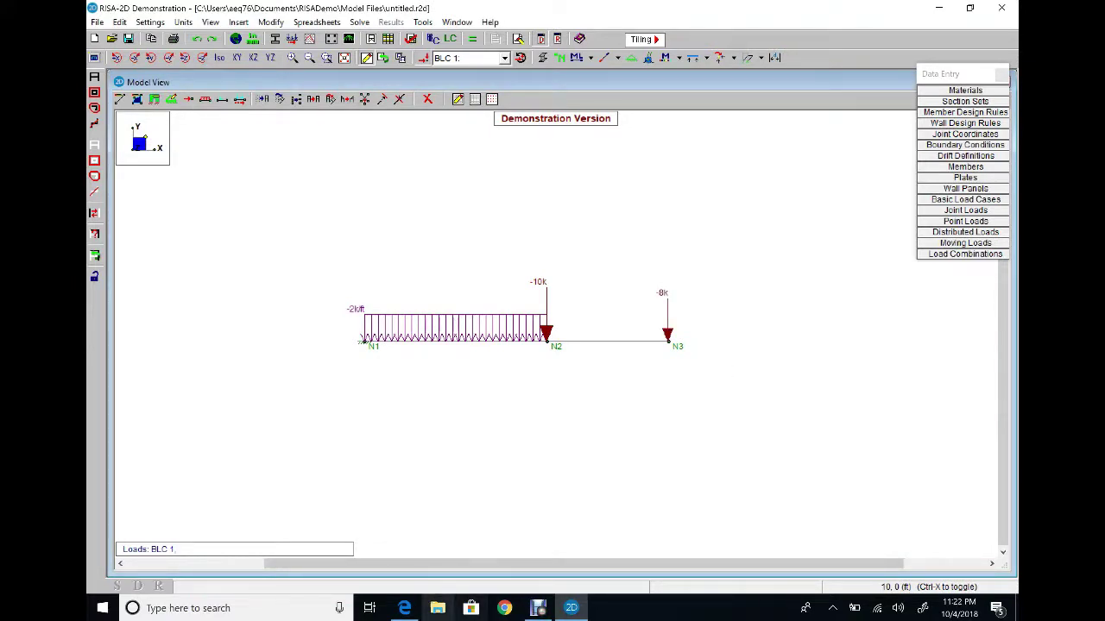
Circle the 40 k·ft moment at the beam's free end in the homework PDF and return to RISA-2D.
{"action": "left_click", "coordinate": [404, 608]}
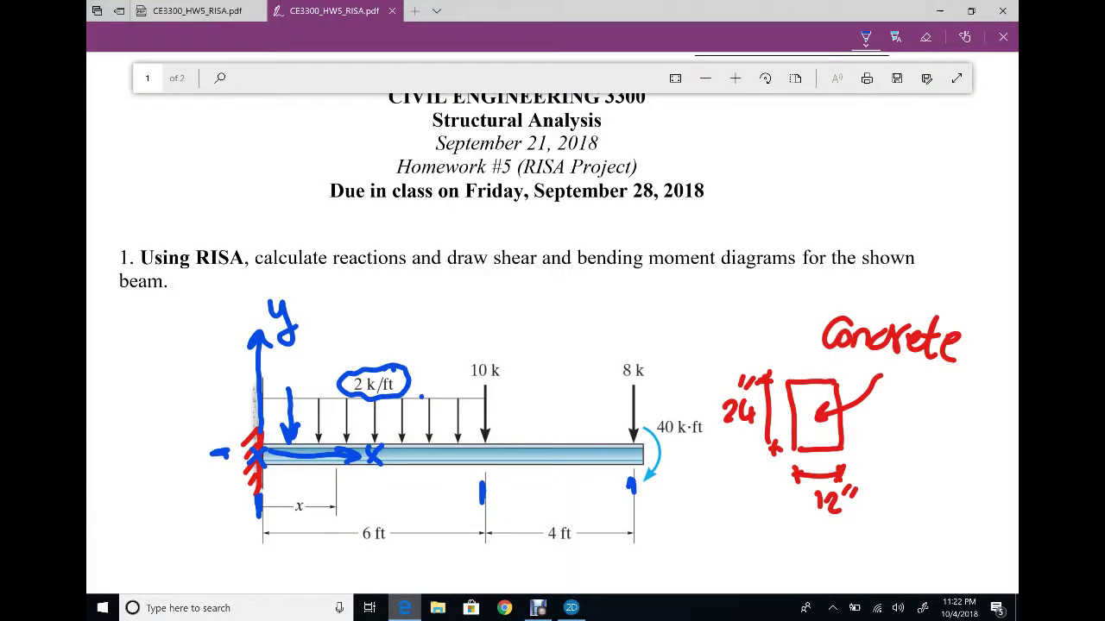
{"action": "mouse_move", "coordinate": [662, 440]}
{"action": "left_mouse_down"}
{"action": "mouse_move", "coordinate": [685, 441]}
{"action": "mouse_move", "coordinate": [713, 413]}
{"action": "mouse_move", "coordinate": [656, 424]}
{"action": "mouse_move", "coordinate": [673, 439]}
{"action": "left_mouse_up"}
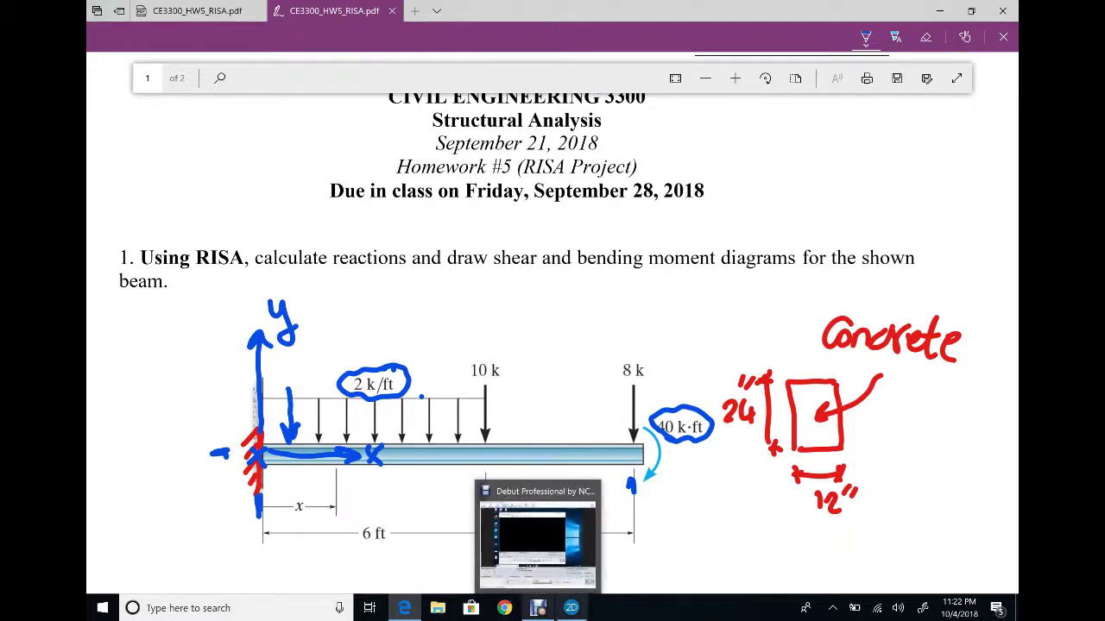
{"action": "left_click", "coordinate": [571, 607]}
Apply a joint load of -40 k-ft in the Moment direction at joint N3.
{"action": "left_click", "coordinate": [238, 21]}
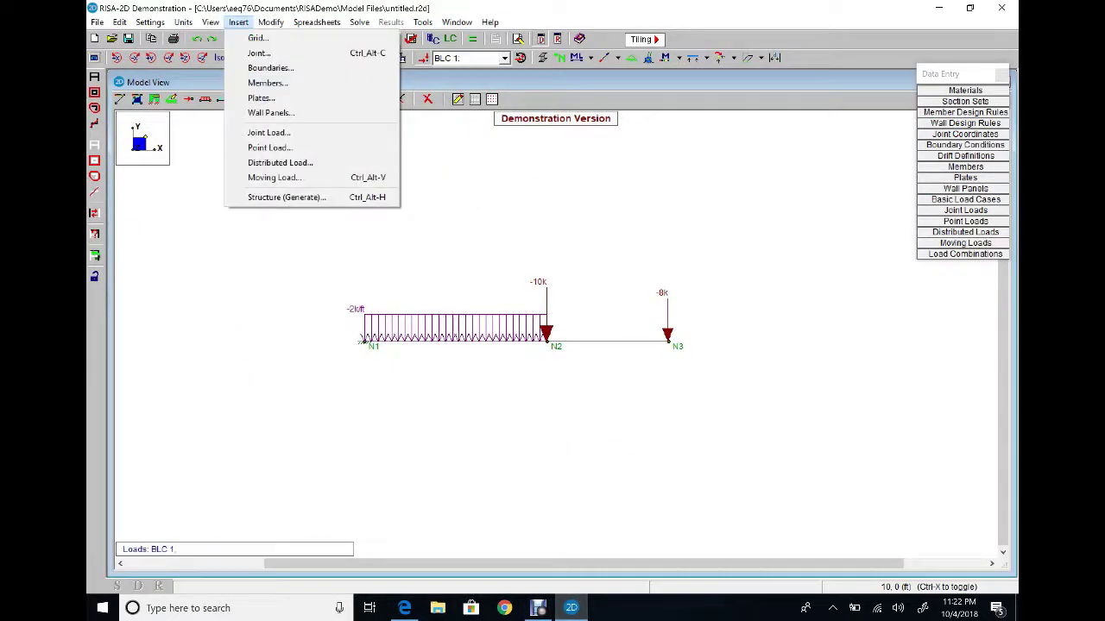
{"action": "left_click", "coordinate": [269, 132]}
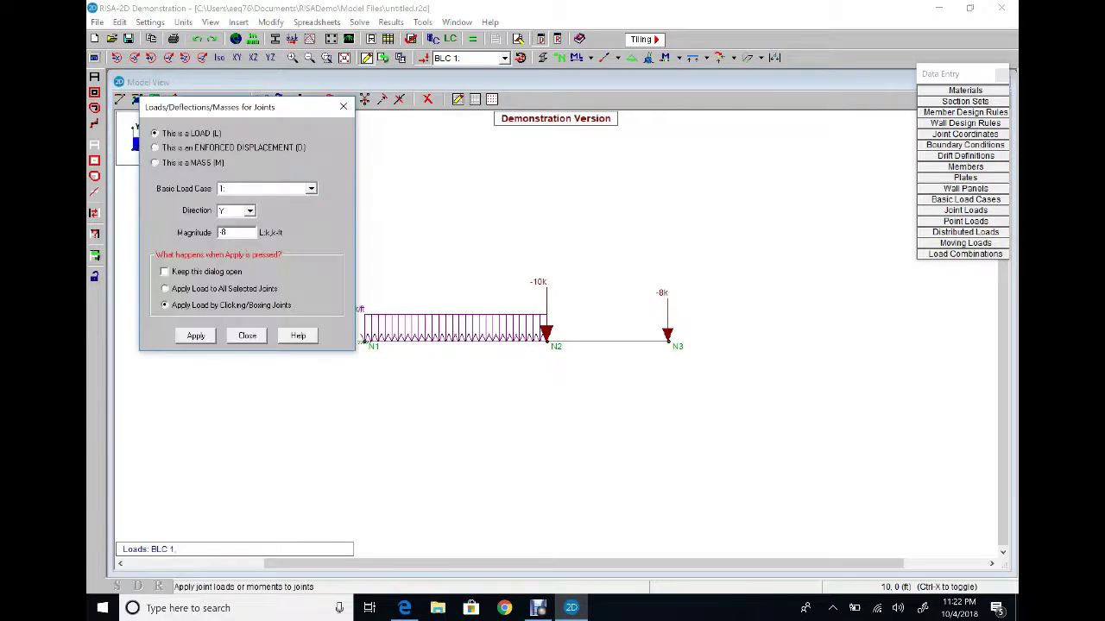
{"action": "left_click", "coordinate": [241, 211]}
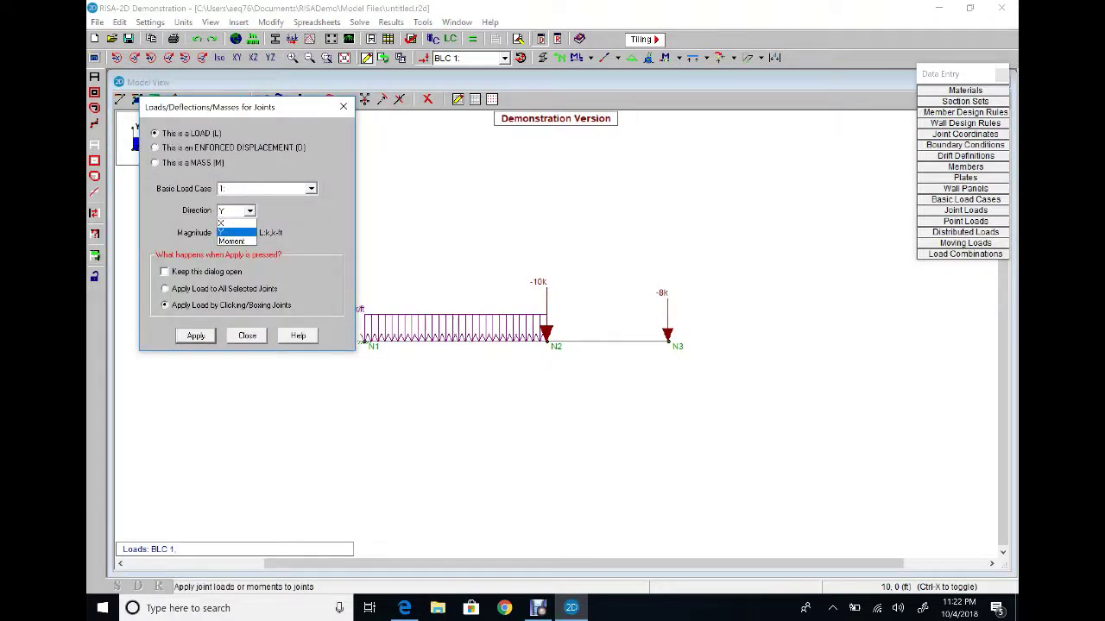
{"action": "left_click", "coordinate": [232, 241]}
{"action": "left_click", "coordinate": [228, 232]}
{"action": "left_click_drag", "start_coordinate": [227, 232], "coordinate": [222, 232]}
{"action": "type", "text": "-40"}
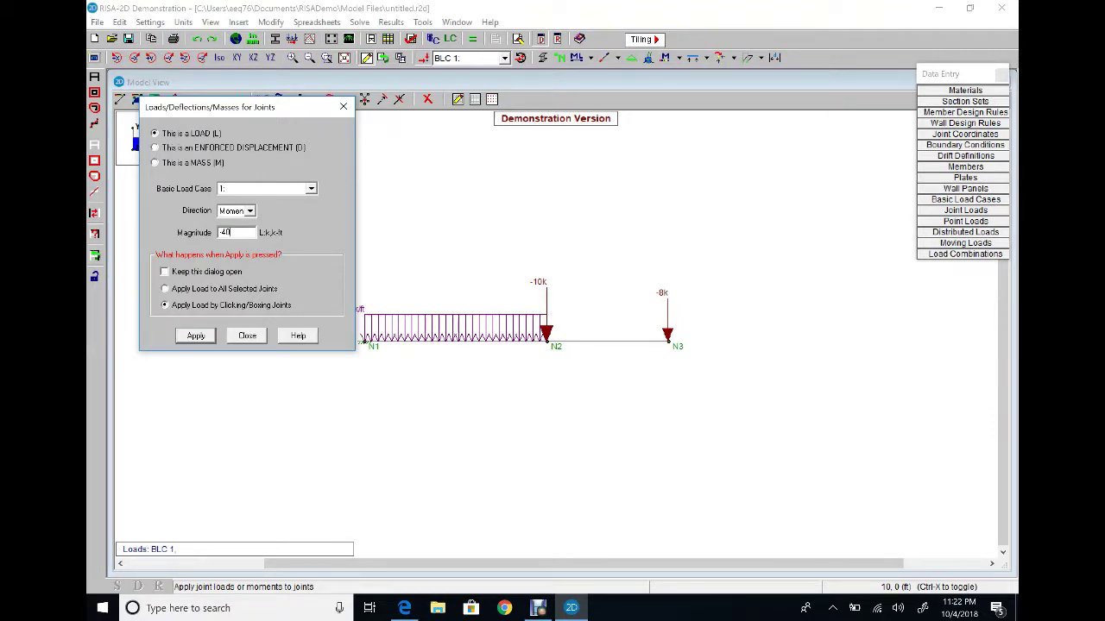
{"action": "key", "text": "Return"}
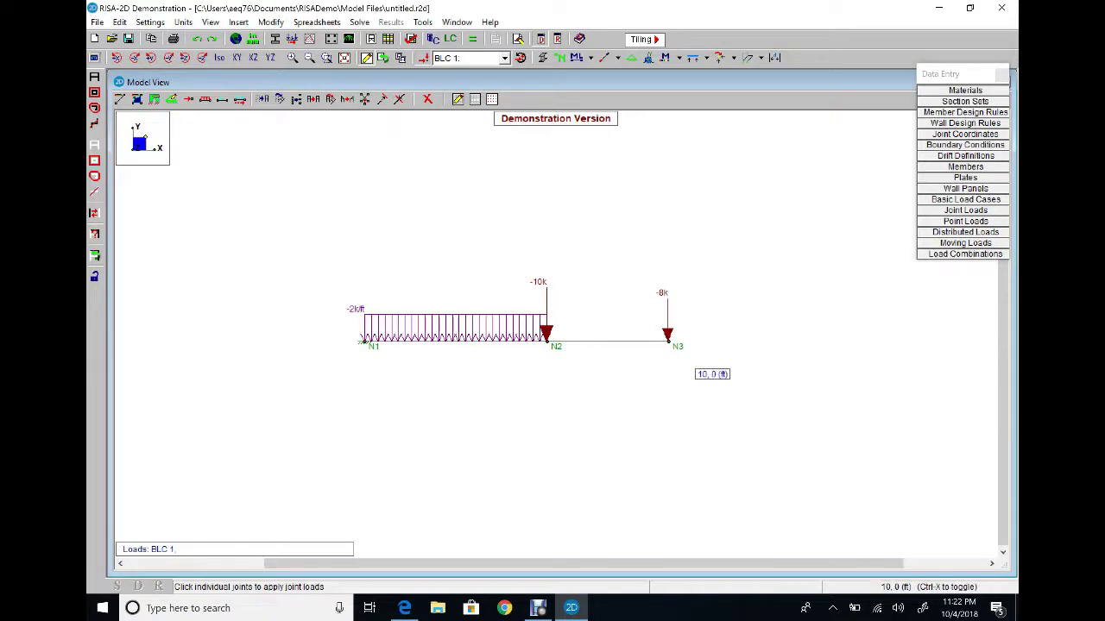
{"action": "left_click", "coordinate": [667, 342]}
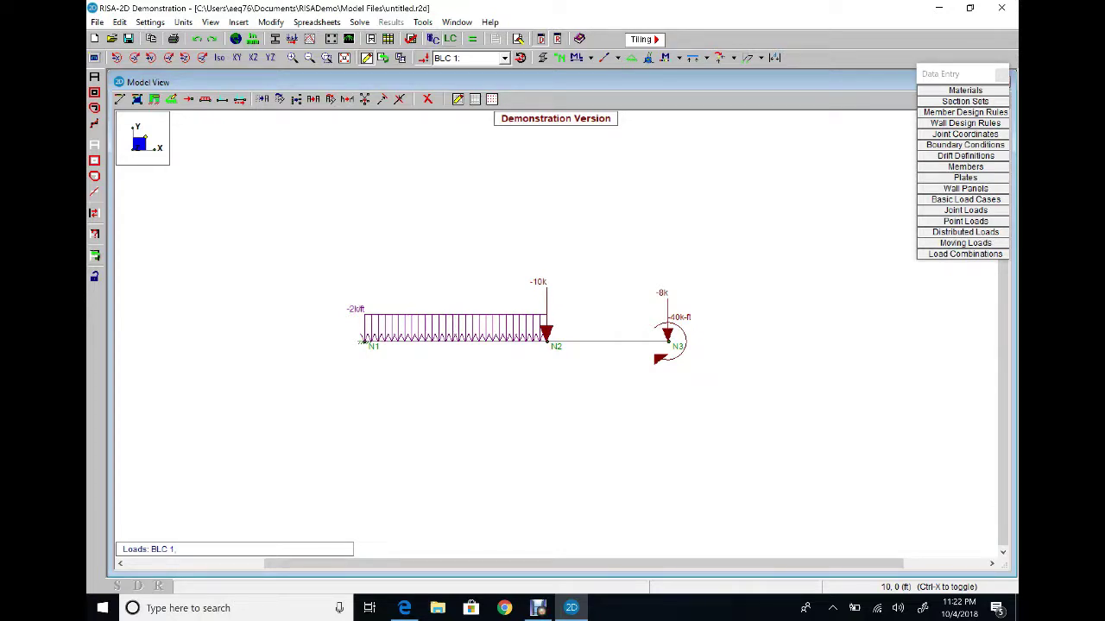
Create a load combination that uses basic load case 1 with a factor of 1, and close the Load Combinations spreadsheet.
{"action": "left_click", "coordinate": [450, 39]}
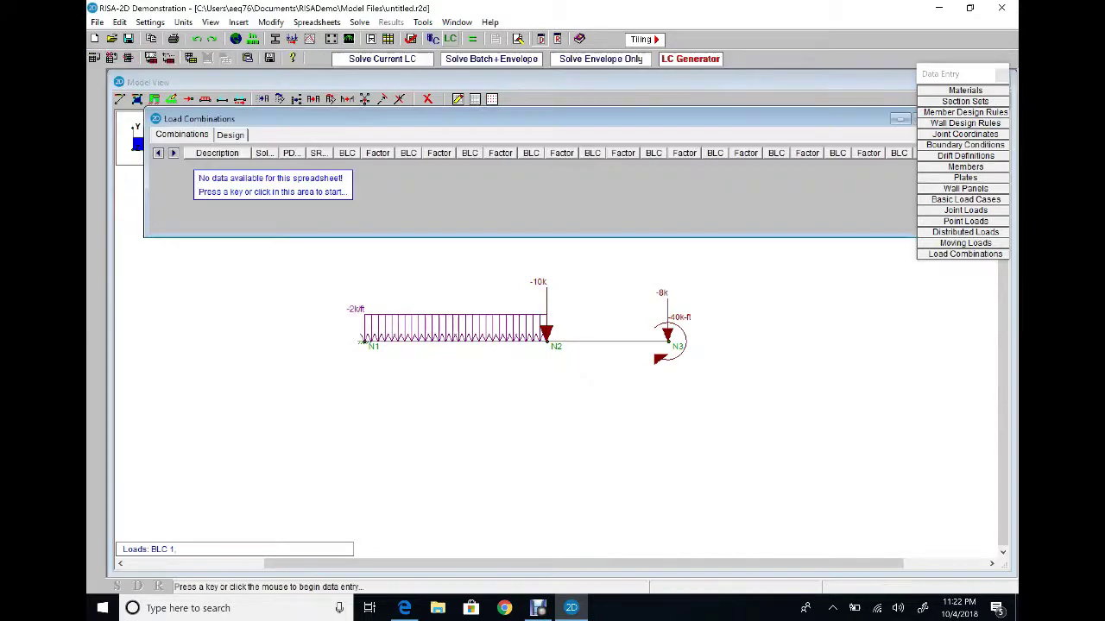
{"action": "left_click", "coordinate": [216, 165]}
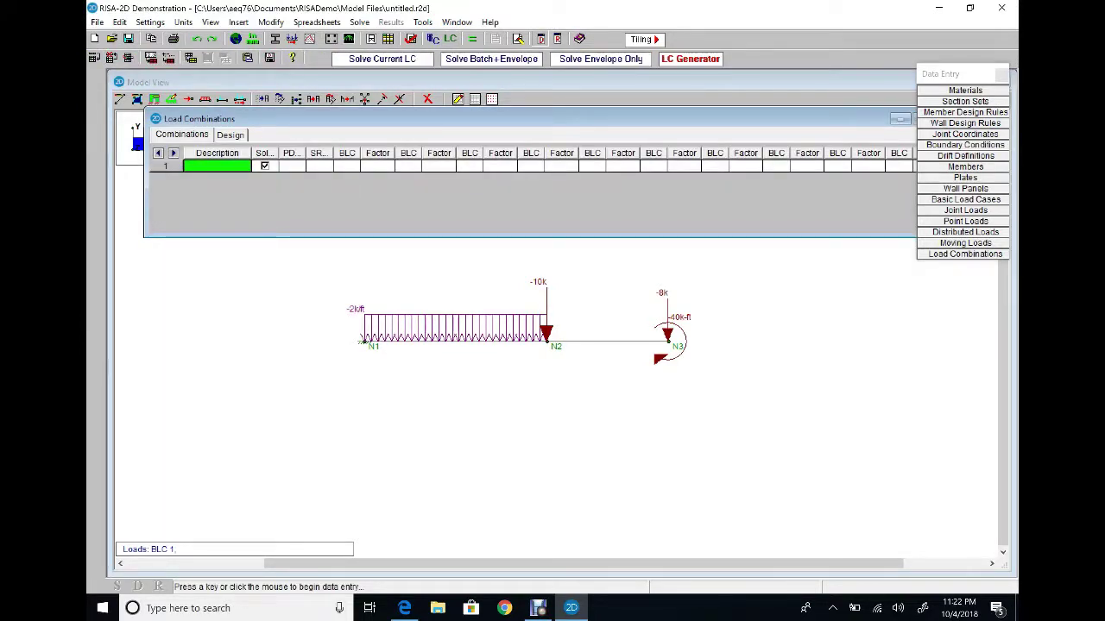
{"action": "left_click", "coordinate": [346, 166]}
{"action": "left_click", "coordinate": [354, 166]}
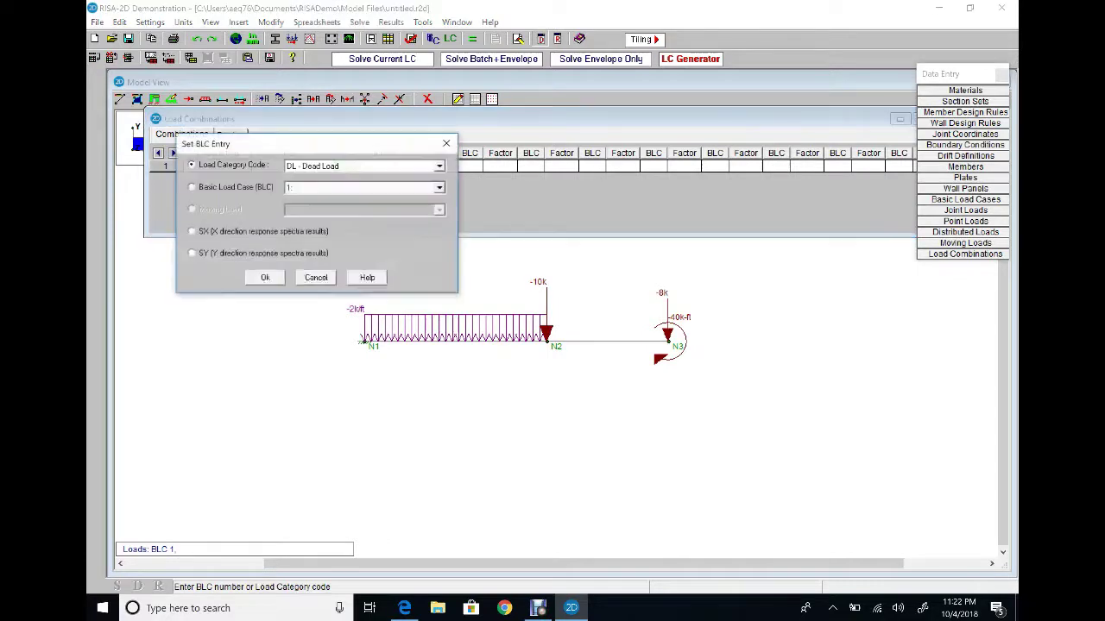
{"action": "left_click", "coordinate": [191, 188]}
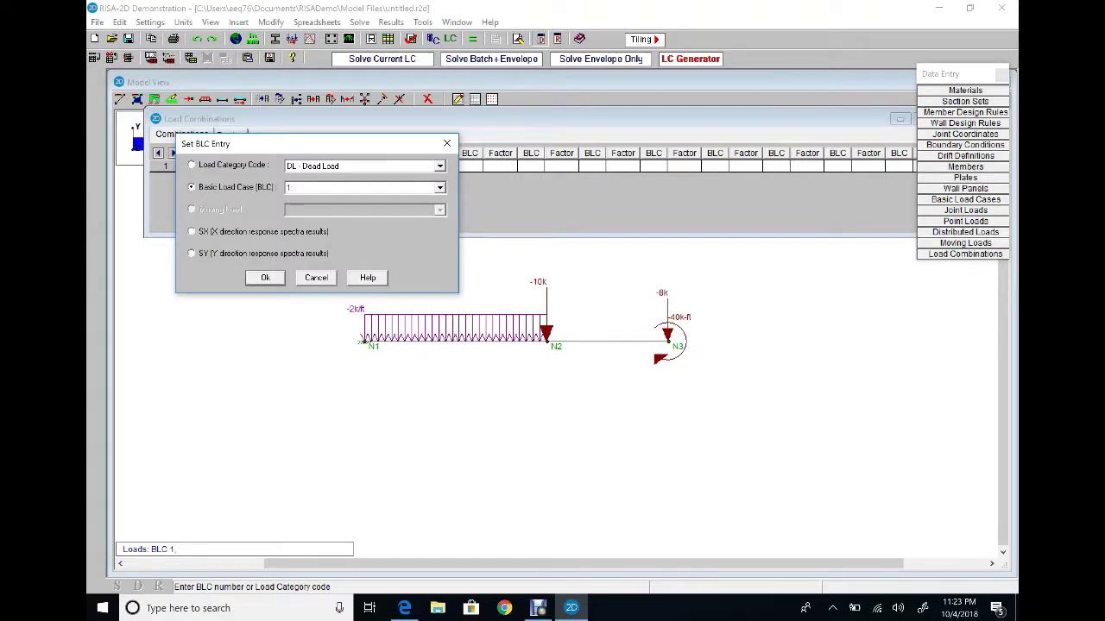
{"action": "key", "text": "Return"}
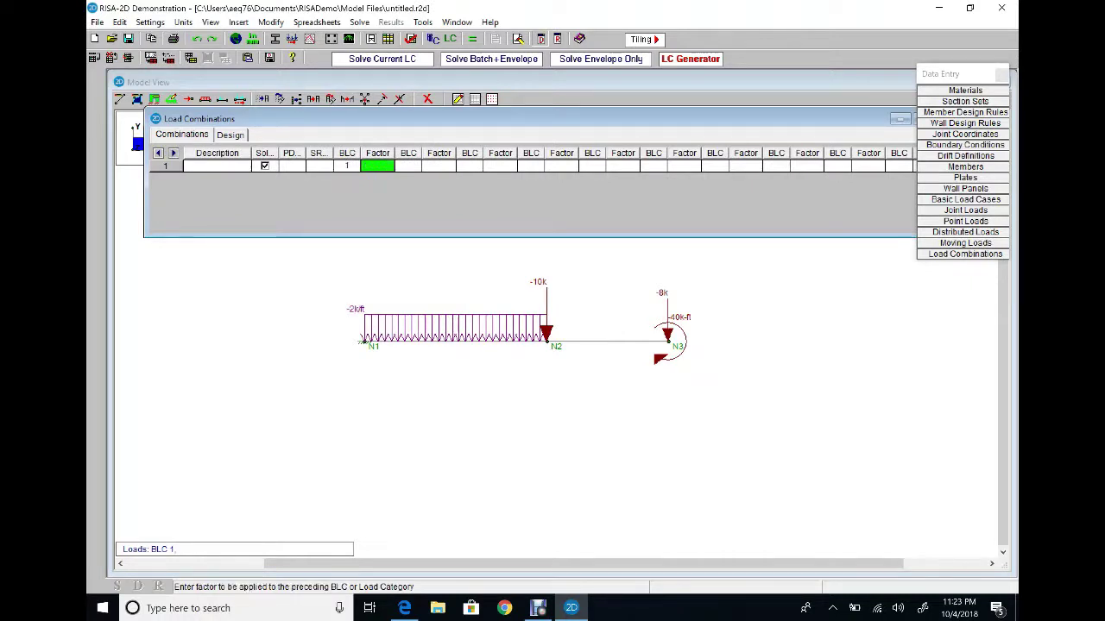
{"action": "type", "text": "1"}
{"action": "key", "text": "Return"}
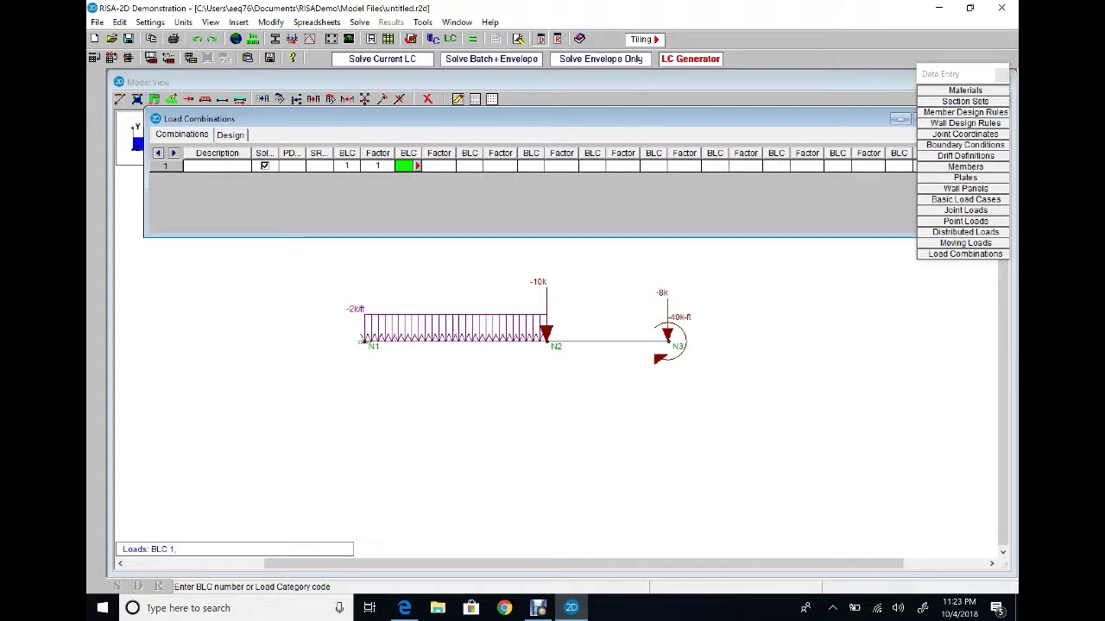
{"action": "left_click_drag", "start_coordinate": [535, 119], "coordinate": [378, 125]}
{"action": "left_click", "coordinate": [790, 125]}
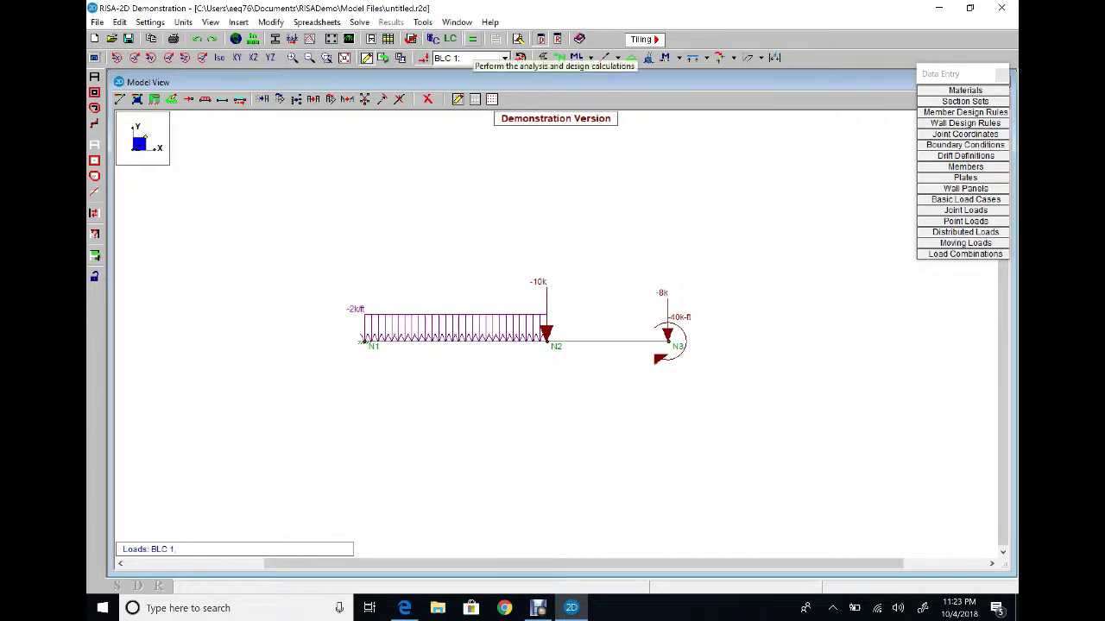
Solve the model for single load combination 1.
{"action": "left_click", "coordinate": [472, 39]}
{"action": "left_click", "coordinate": [500, 367]}
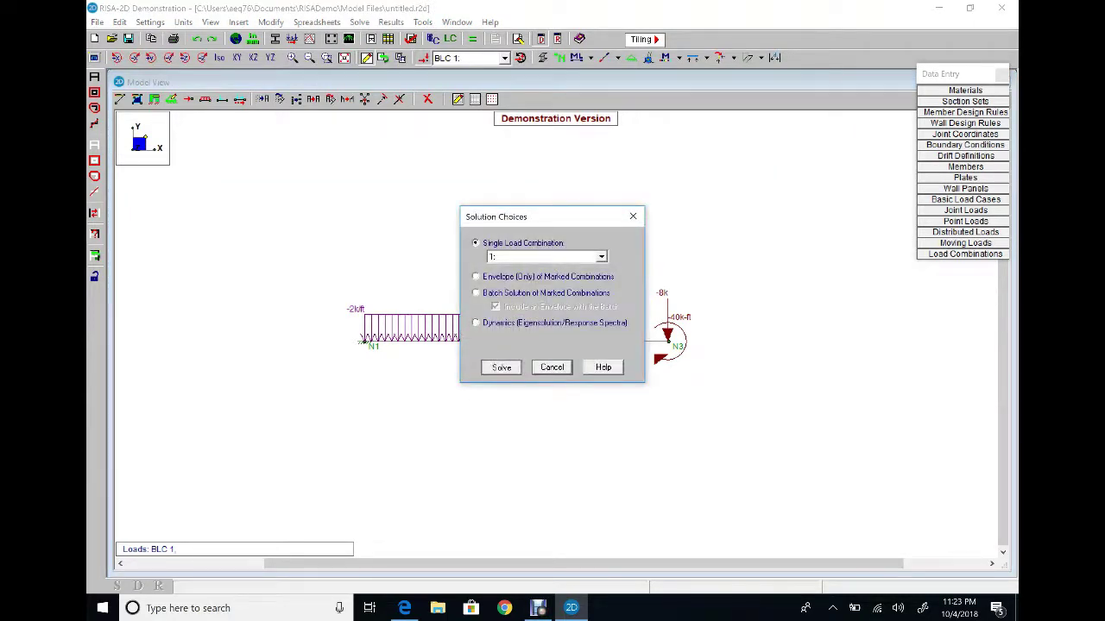
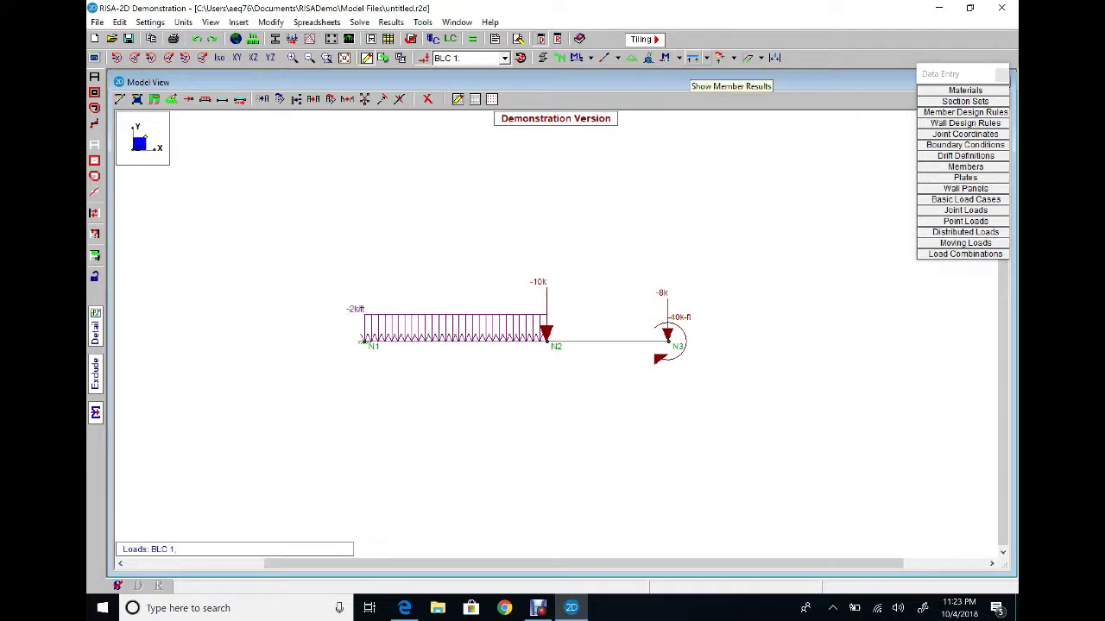
Display the member shear diagram on the beam and hide the applied loads.
{"action": "left_click", "coordinate": [706, 58]}
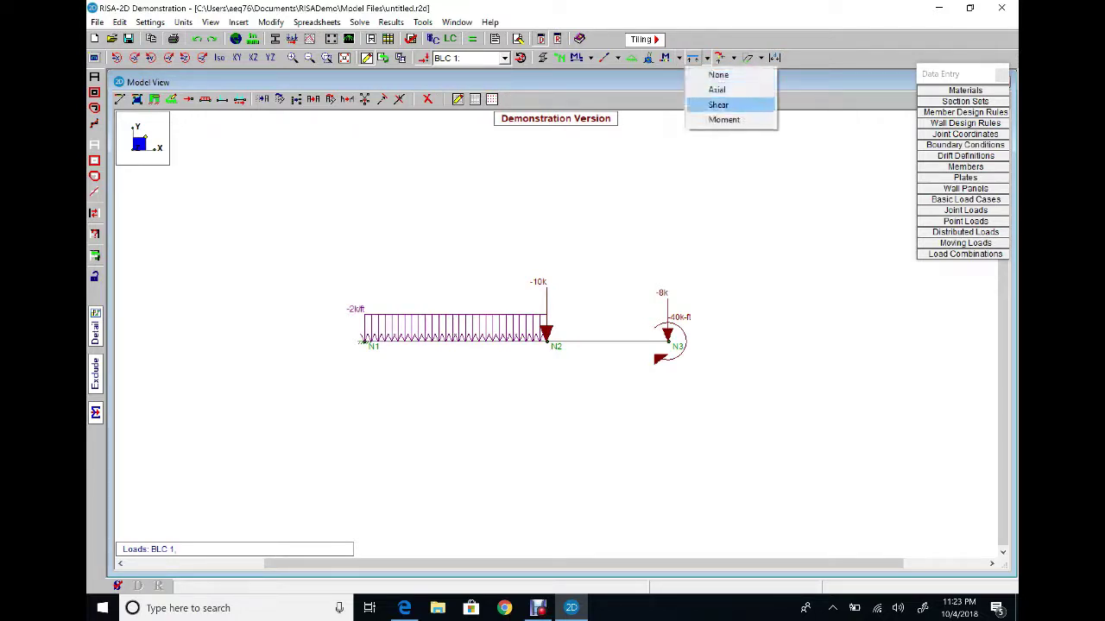
{"action": "left_click", "coordinate": [718, 104]}
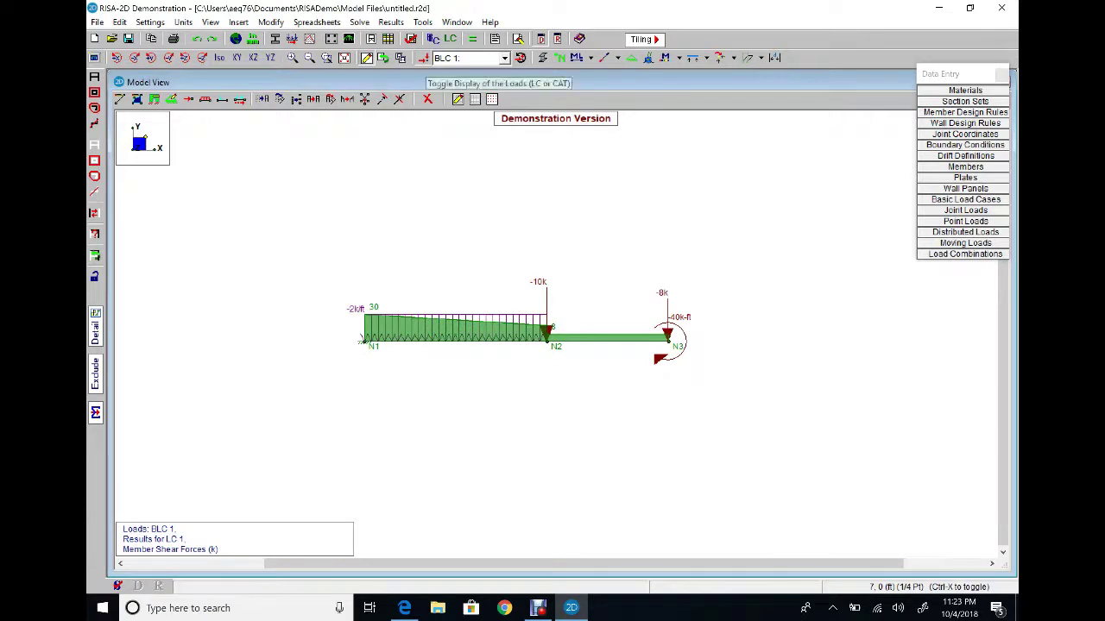
{"action": "left_click", "coordinate": [423, 58]}
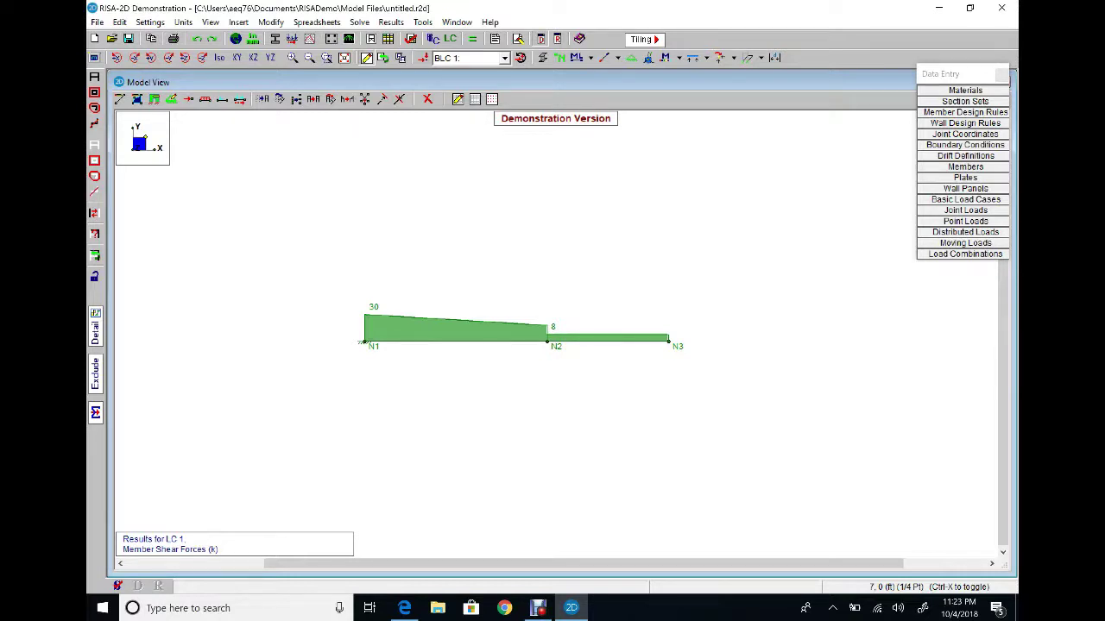
Display the member bending moment diagram on the beam, followed by the member axial force diagram.
{"action": "left_click", "coordinate": [699, 56]}
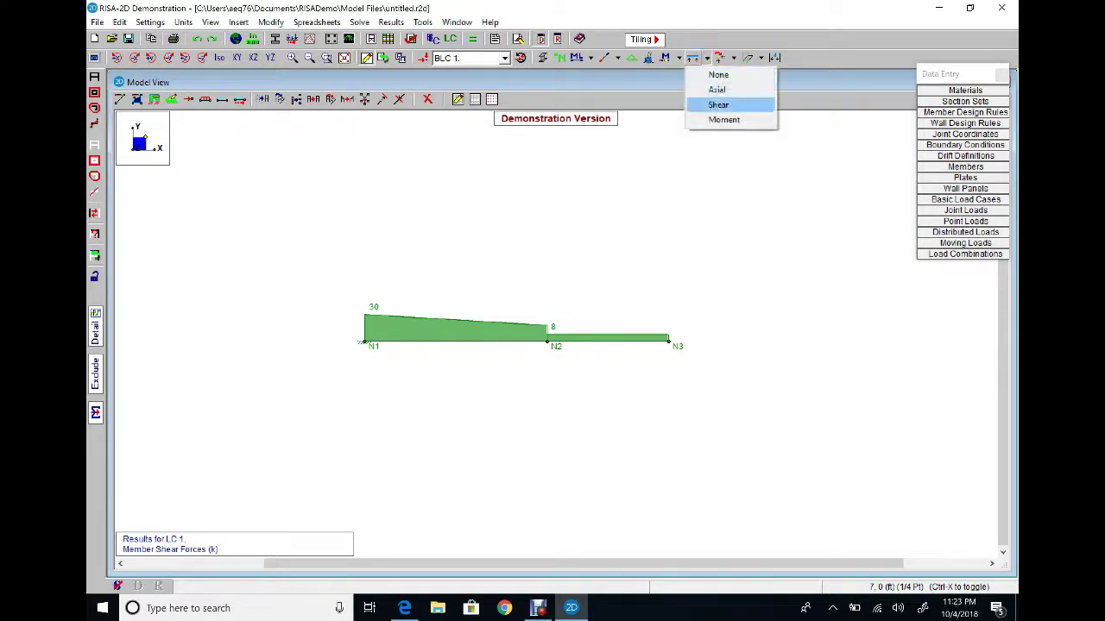
{"action": "left_click", "coordinate": [723, 119]}
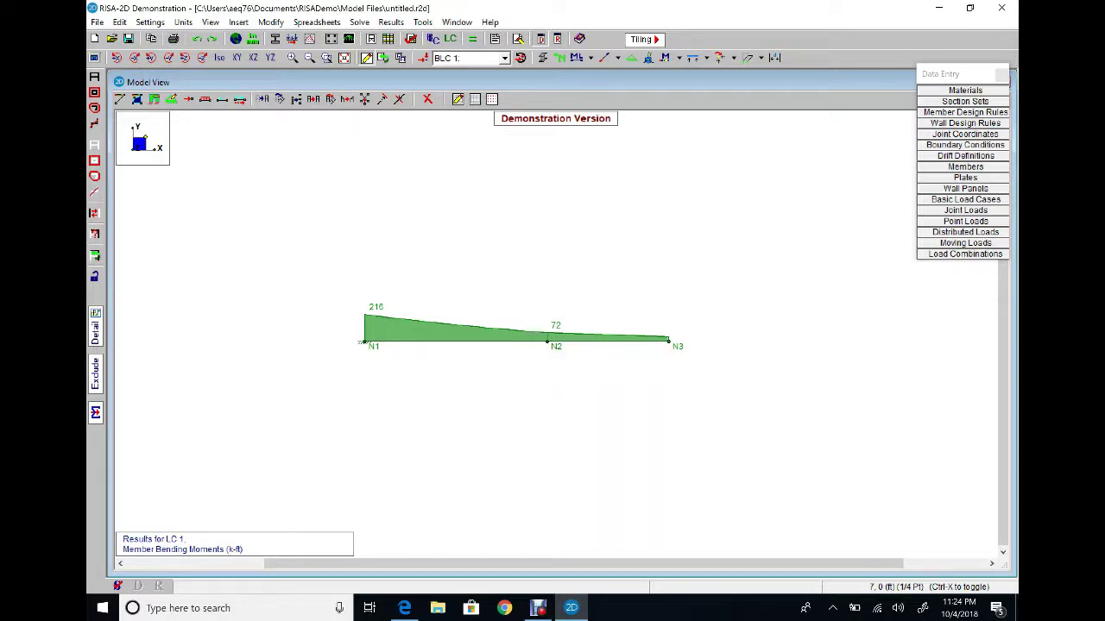
{"action": "left_click", "coordinate": [692, 57]}
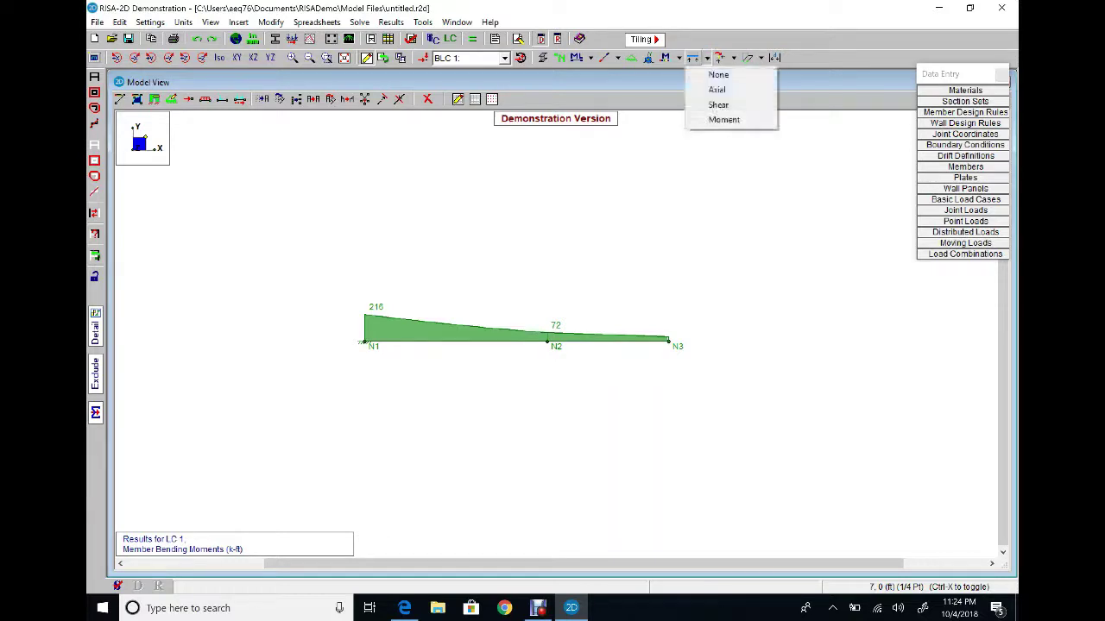
{"action": "left_click", "coordinate": [717, 89]}
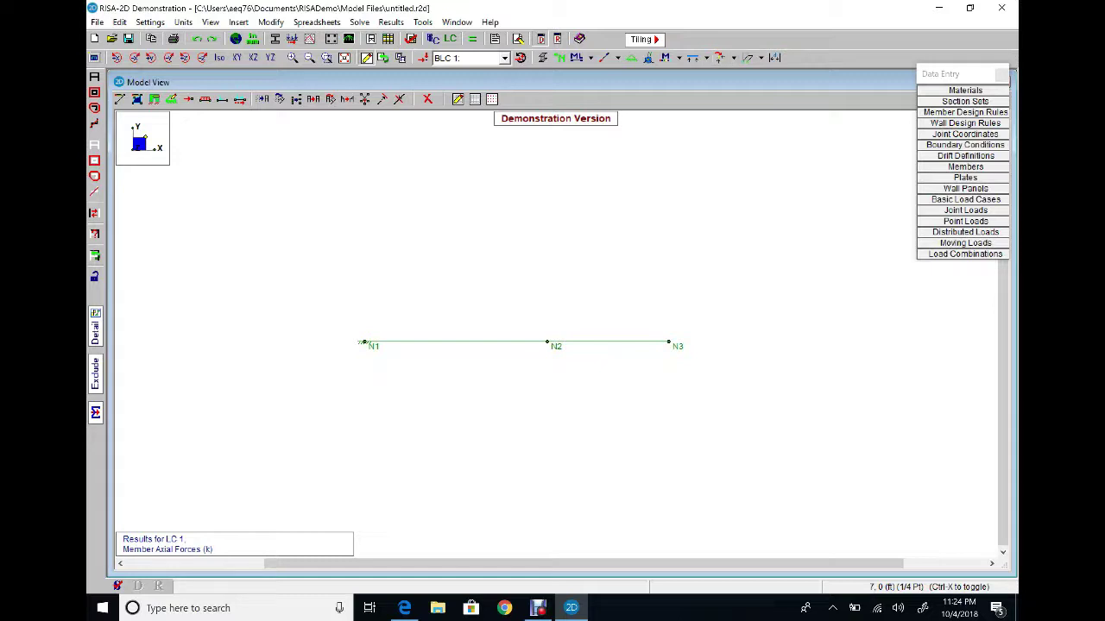
Display the support reactions one after another for the X direction, Y direction and moment.
{"action": "left_click", "coordinate": [733, 58]}
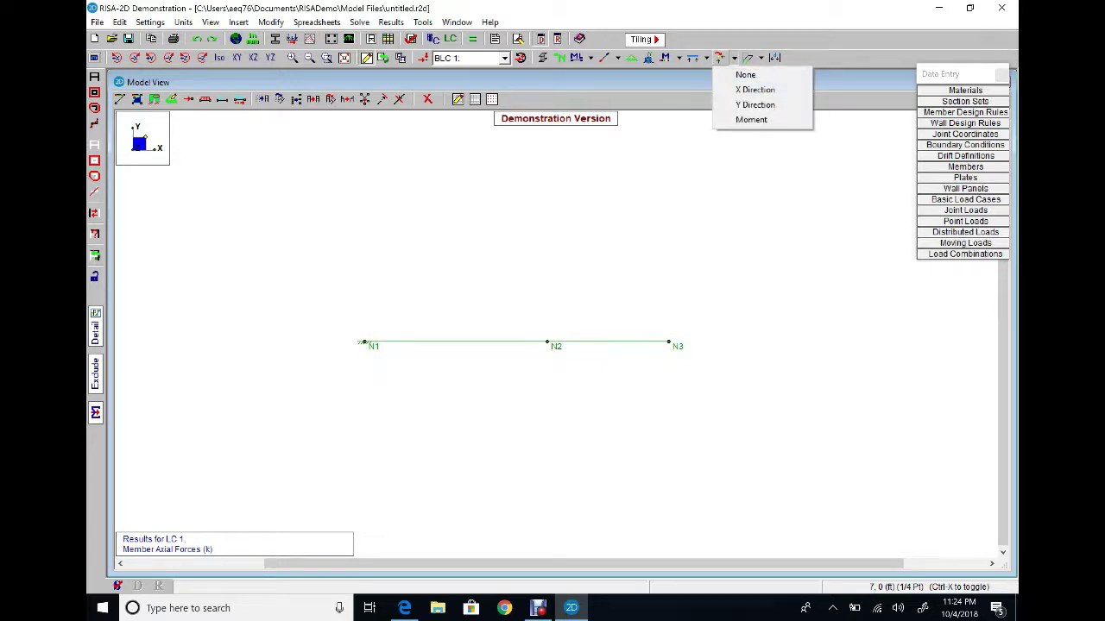
{"action": "left_click", "coordinate": [755, 90]}
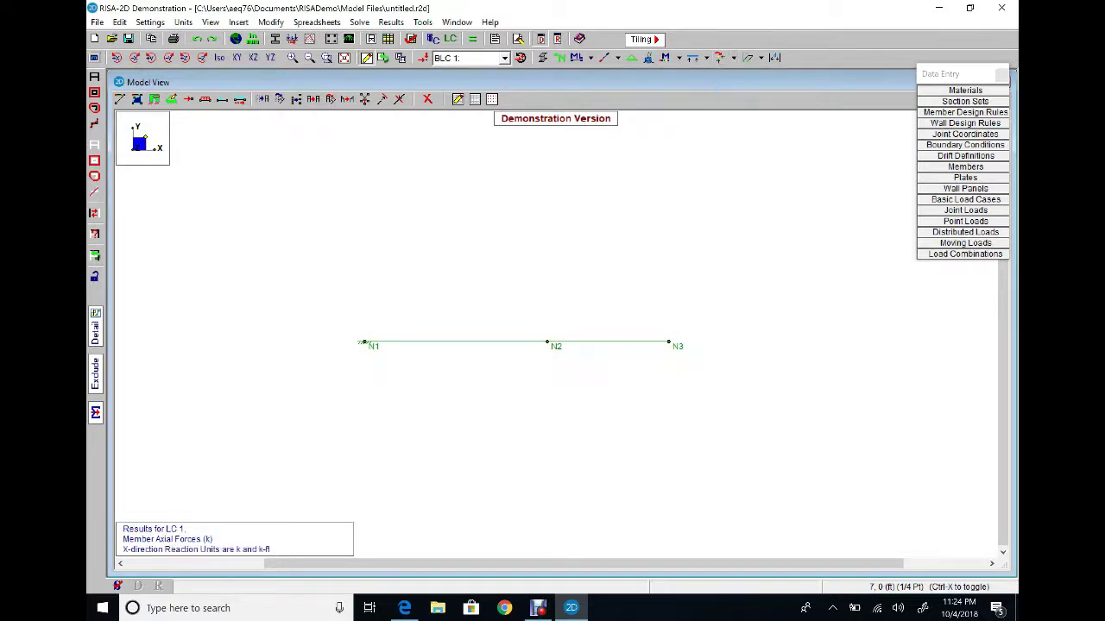
{"action": "left_click", "coordinate": [733, 58]}
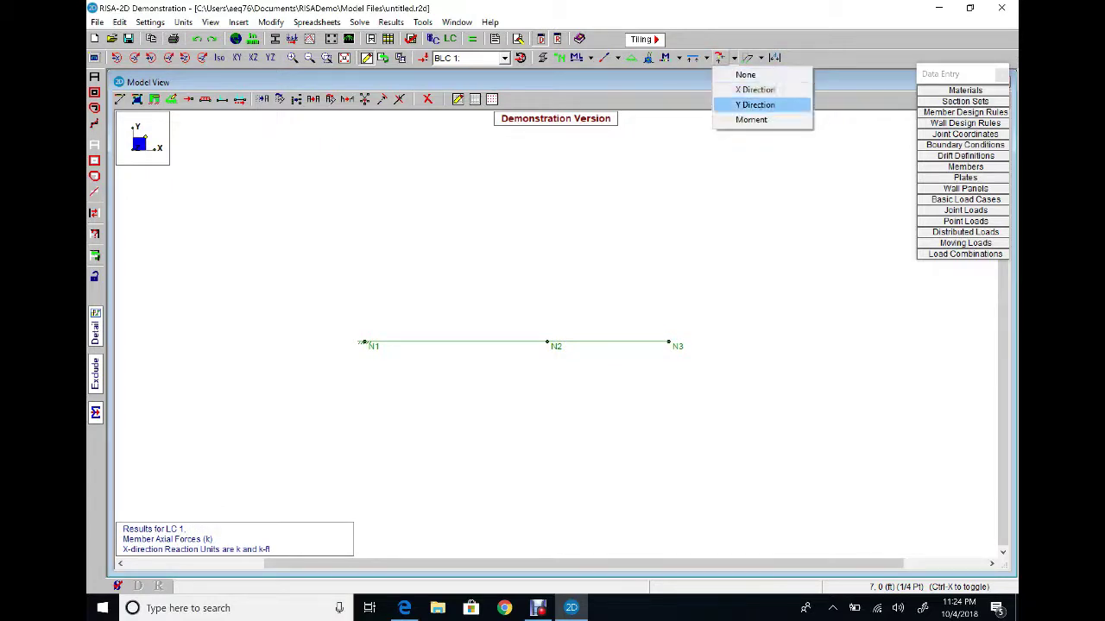
{"action": "left_click", "coordinate": [755, 104]}
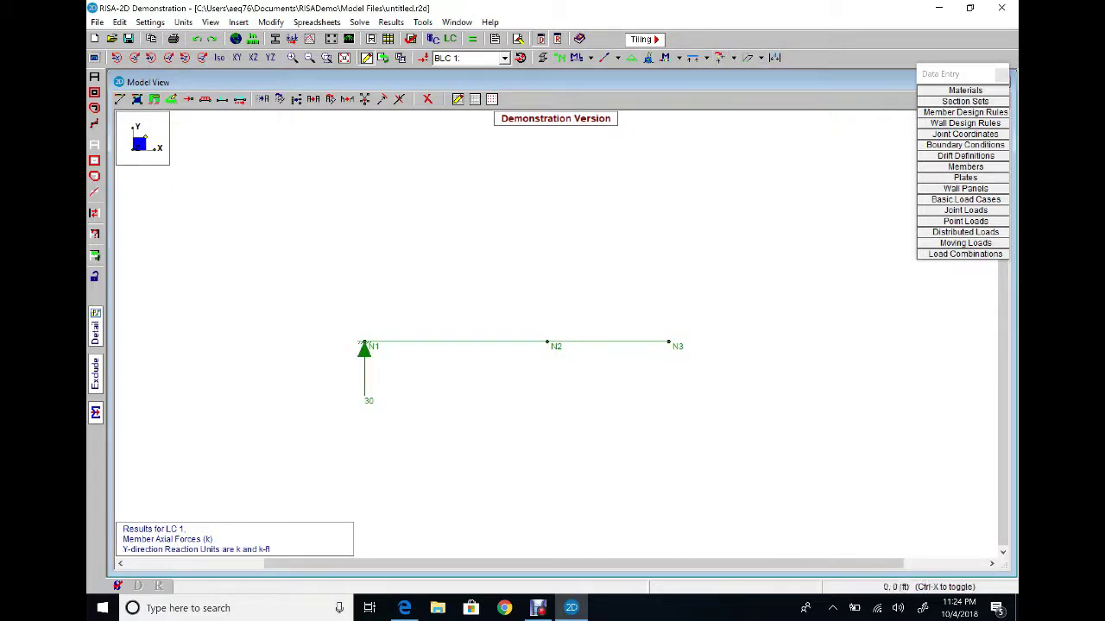
{"action": "left_click", "coordinate": [734, 58]}
{"action": "left_click", "coordinate": [755, 119]}
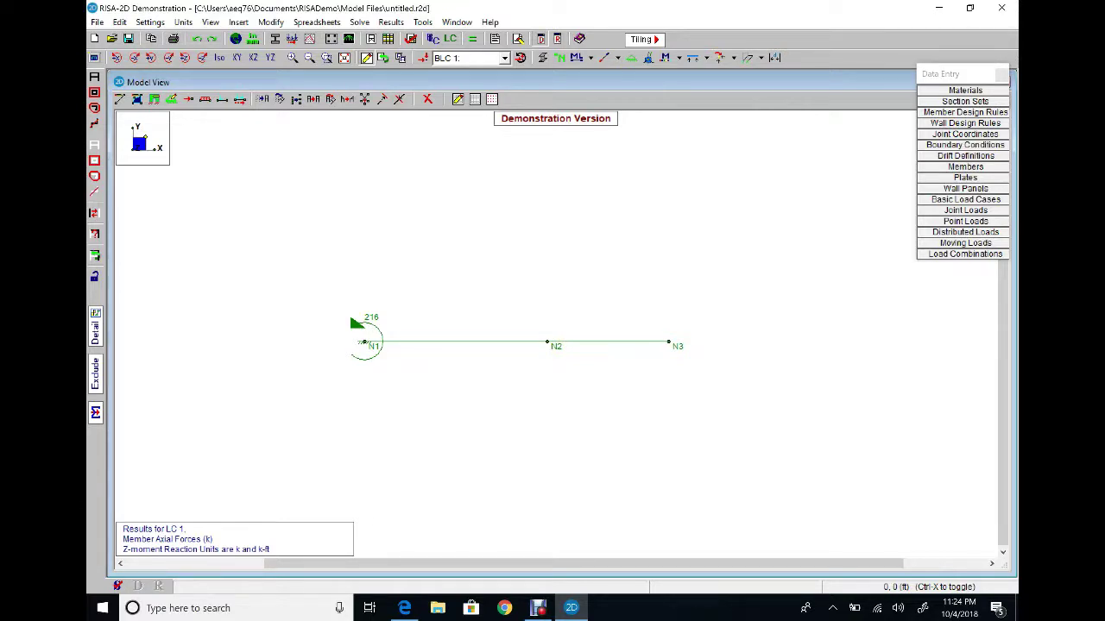
Display the beam's deflected shape with the undeflected shadow.
{"action": "left_click", "coordinate": [760, 58]}
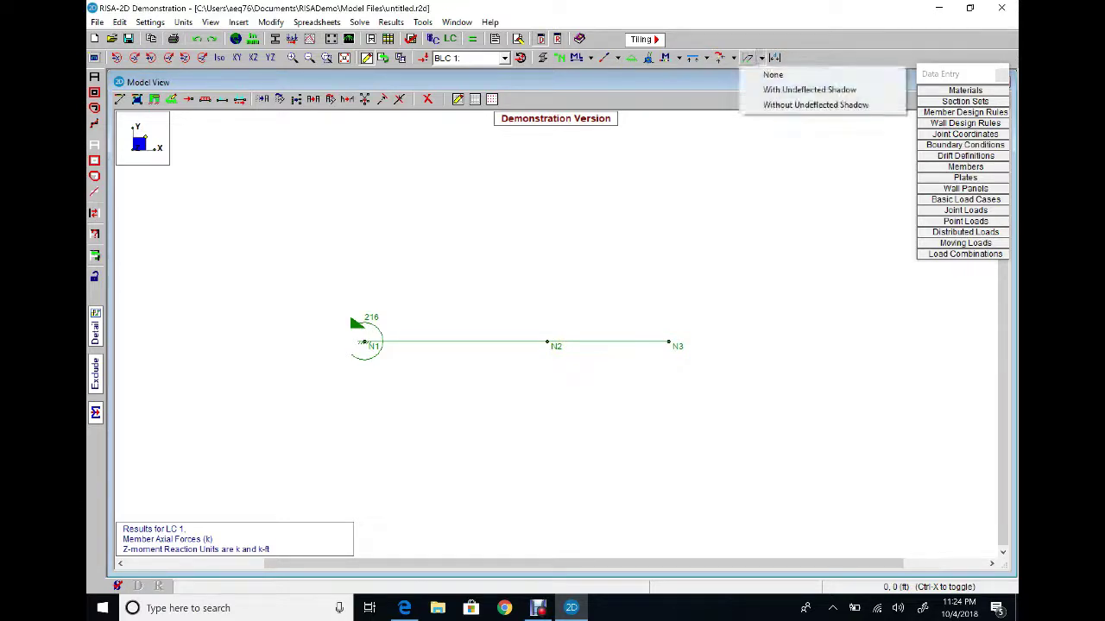
{"action": "key", "text": "Down"}
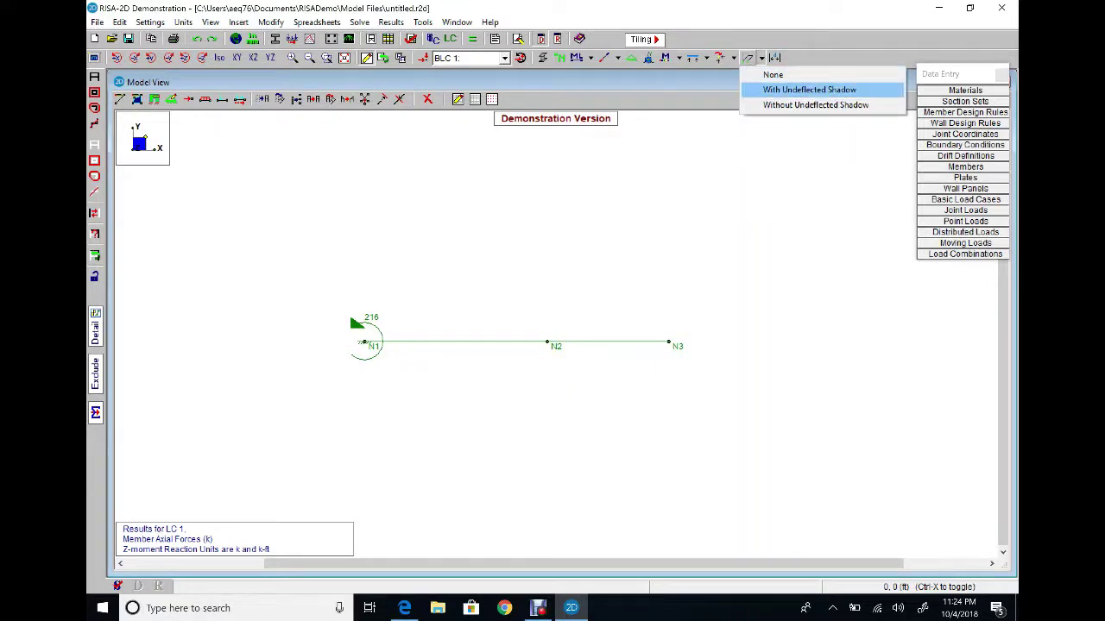
{"action": "key", "text": "Return"}
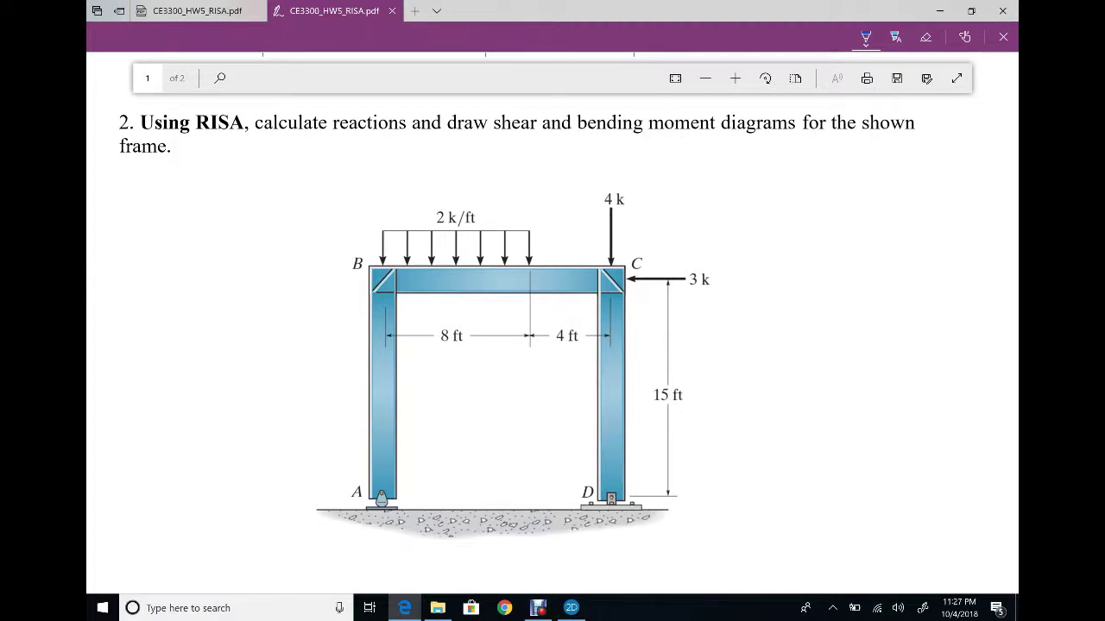
In the homework PDF, handwrite "Axial" with an insertion mark before "shear" in the problem 2 statement.
{"action": "mouse_move", "coordinate": [479, 135]}
{"action": "left_mouse_down"}
{"action": "mouse_move", "coordinate": [488, 149]}
{"action": "mouse_move", "coordinate": [476, 150]}
{"action": "left_mouse_up"}
{"action": "mouse_move", "coordinate": [465, 97]}
{"action": "left_mouse_down"}
{"action": "mouse_move", "coordinate": [458, 113]}
{"action": "mouse_move", "coordinate": [529, 110]}
{"action": "left_mouse_up"}
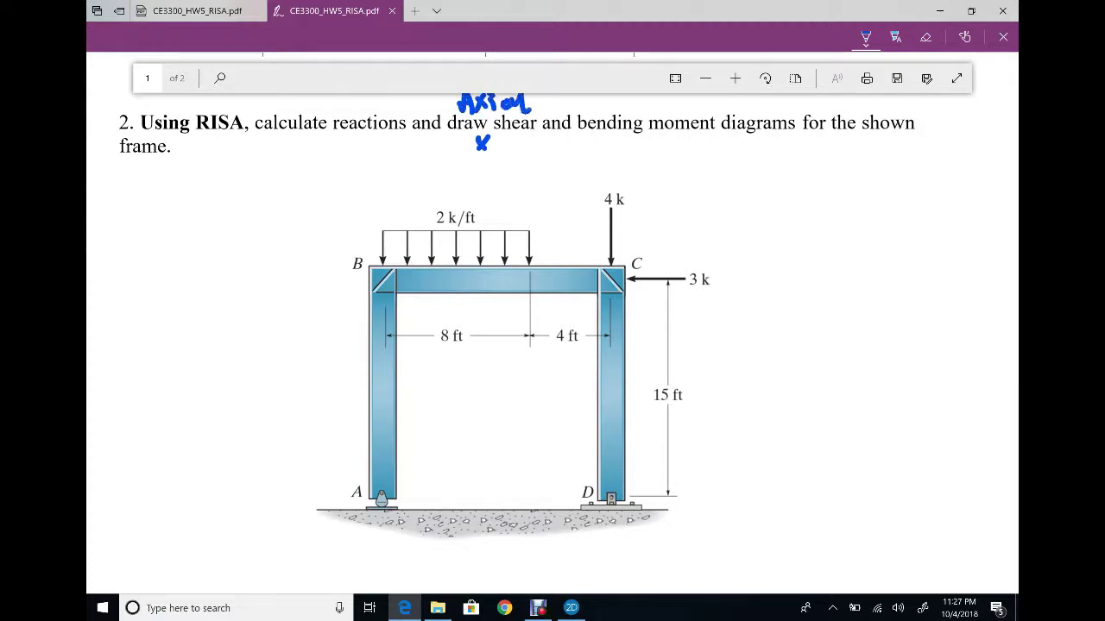
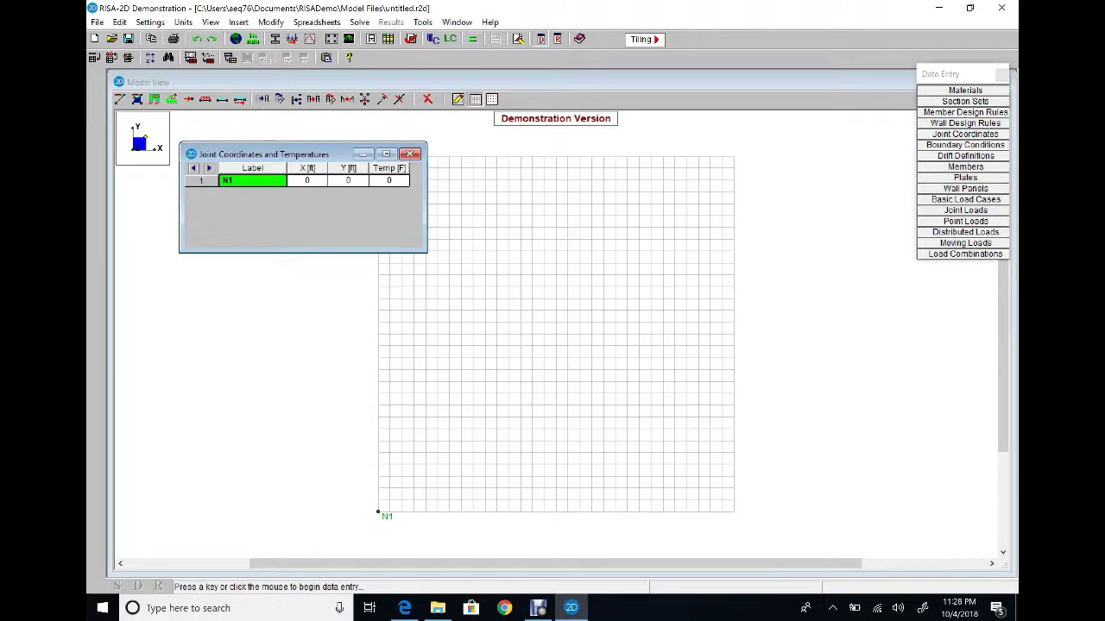
In RISA-2D's joint coordinates spreadsheet, add joint N2 at X 12 ft, Y 0 ft and joint N3 at X 0 ft, Y 15 ft.
{"action": "key", "text": "Return"}
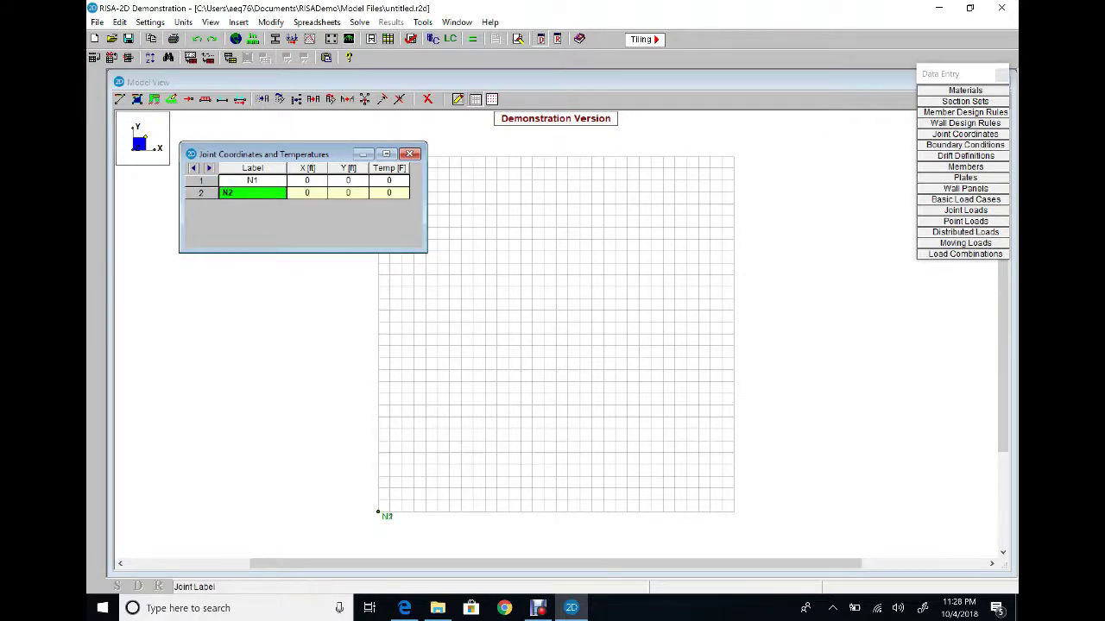
{"action": "left_click", "coordinate": [307, 193]}
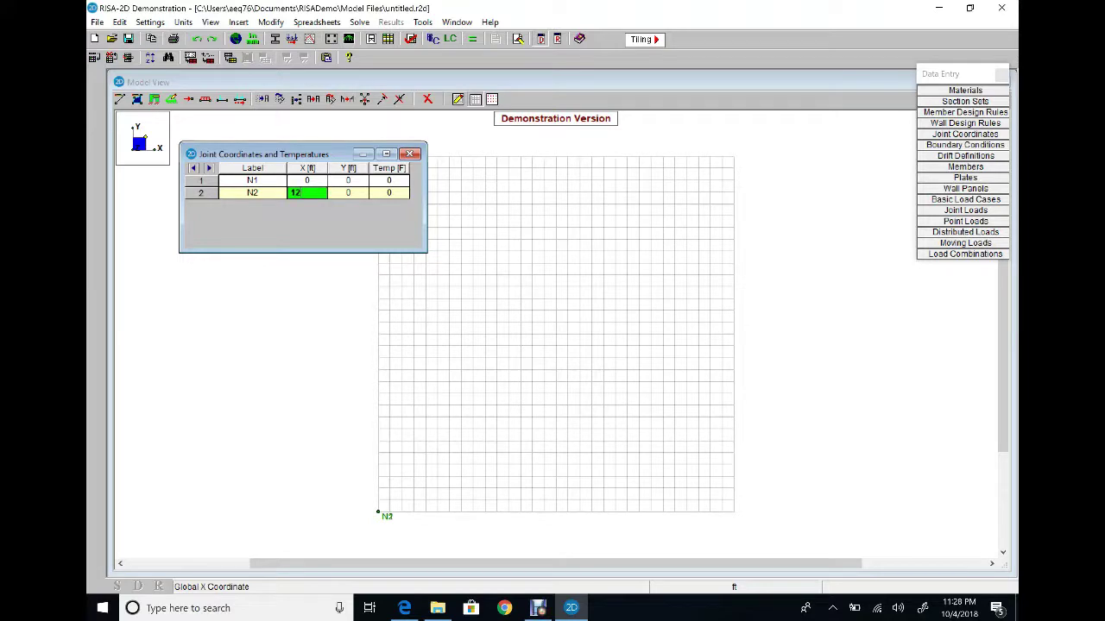
{"action": "key", "text": "Return"}
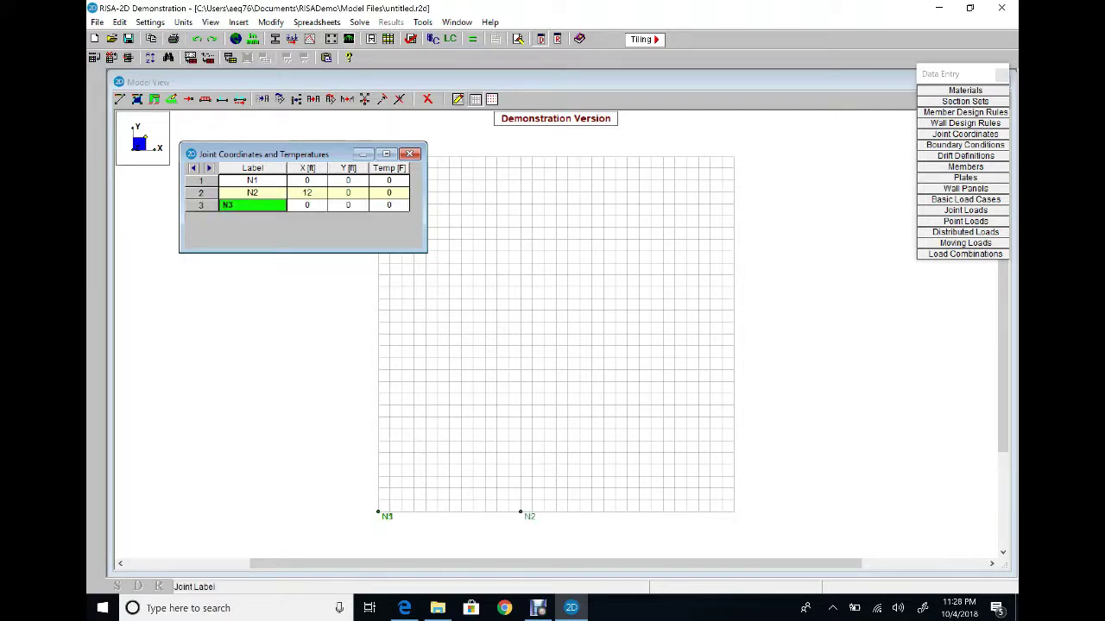
{"action": "left_click", "coordinate": [307, 205]}
{"action": "left_click", "coordinate": [347, 204]}
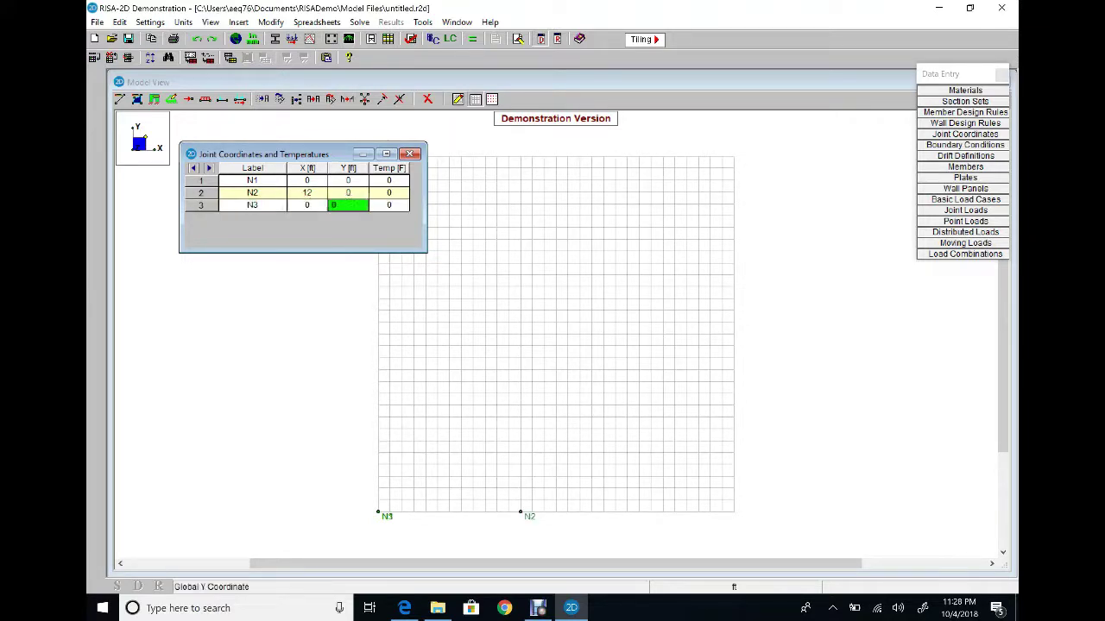
{"action": "type", "text": "15"}
{"action": "key", "text": "Return"}
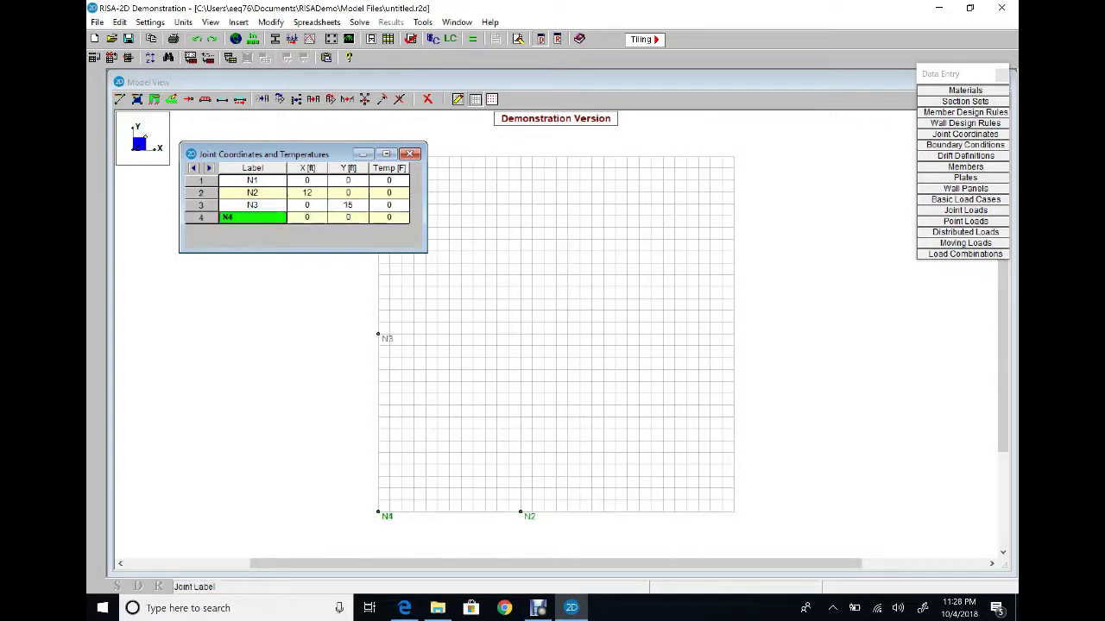
Place joint N4 at X 12 ft, Y 15 ft, and turn off the drawing grid in the model view.
{"action": "left_click", "coordinate": [307, 217]}
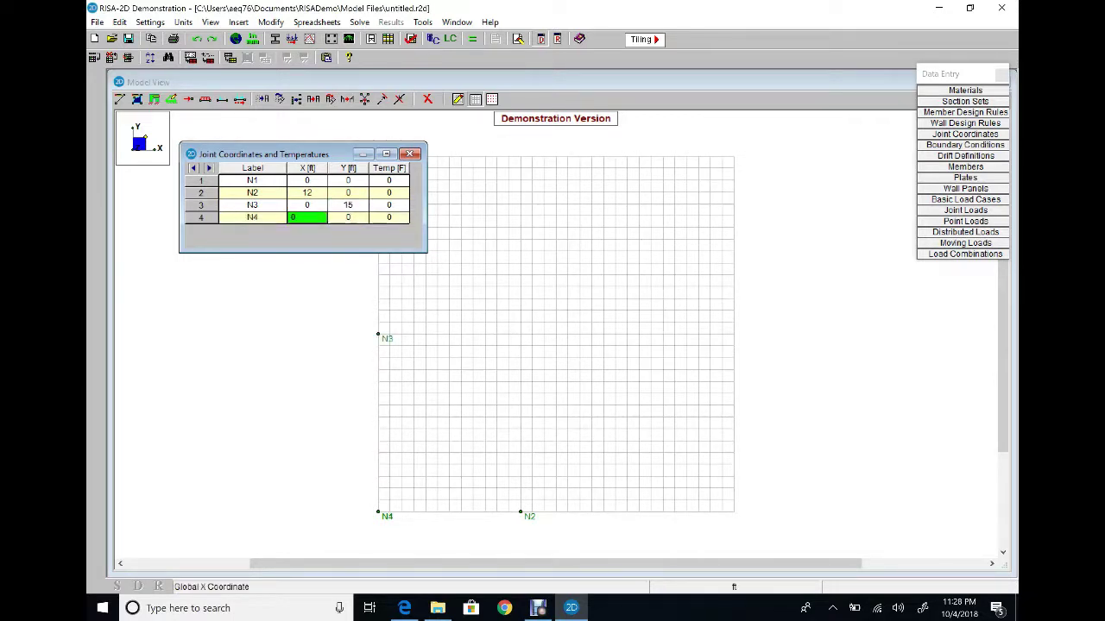
{"action": "key", "text": "Tab"}
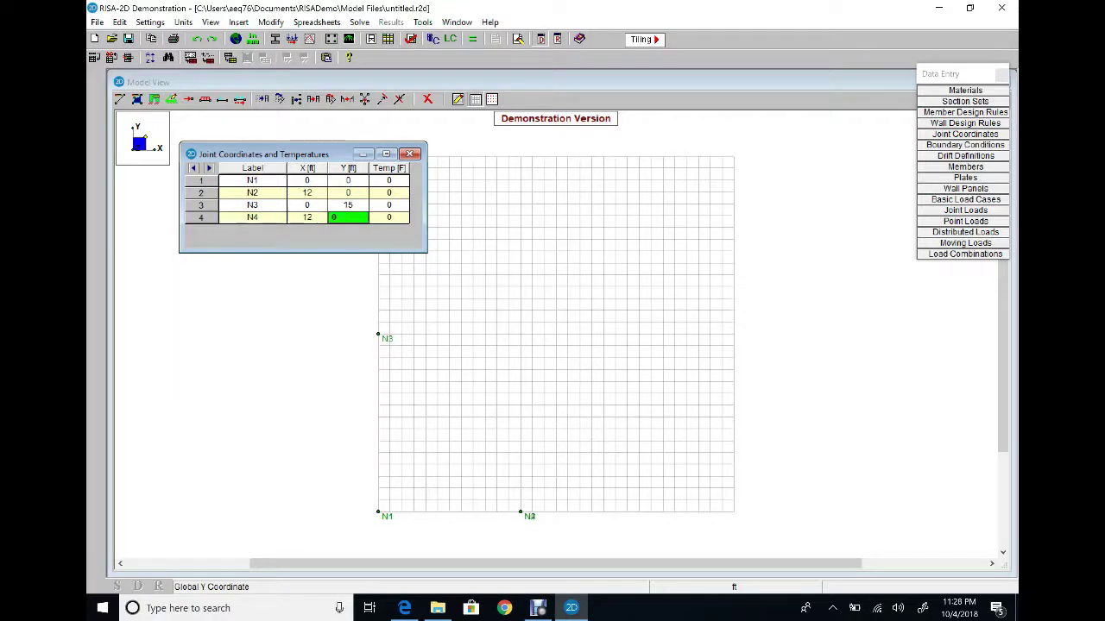
{"action": "type", "text": "15"}
{"action": "key", "text": "Tab"}
{"action": "left_click", "coordinate": [410, 153]}
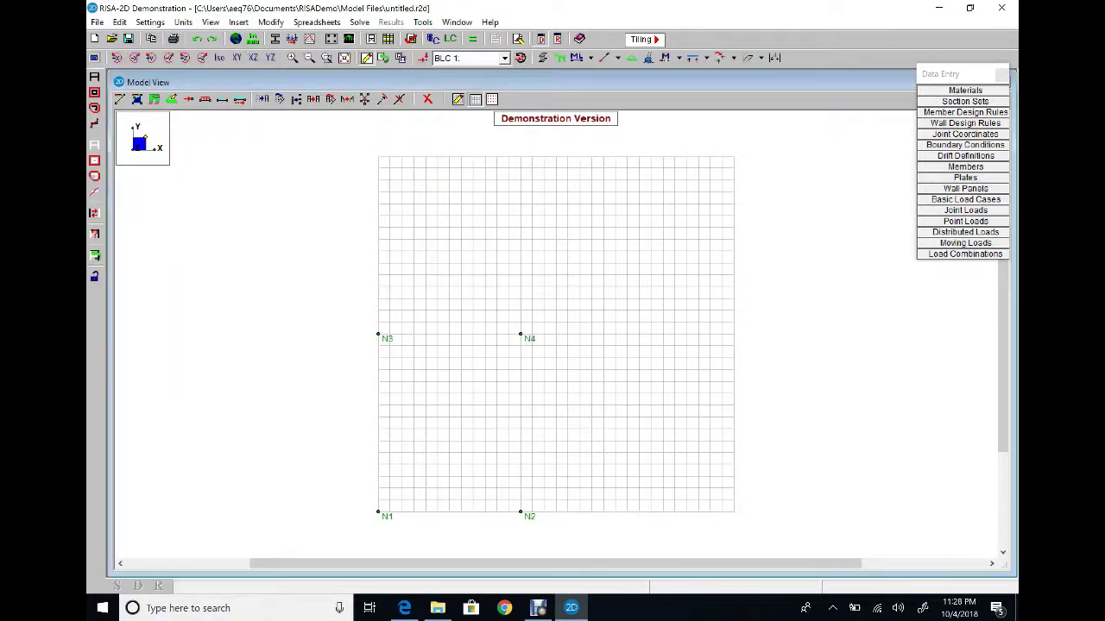
{"action": "left_click", "coordinate": [210, 22]}
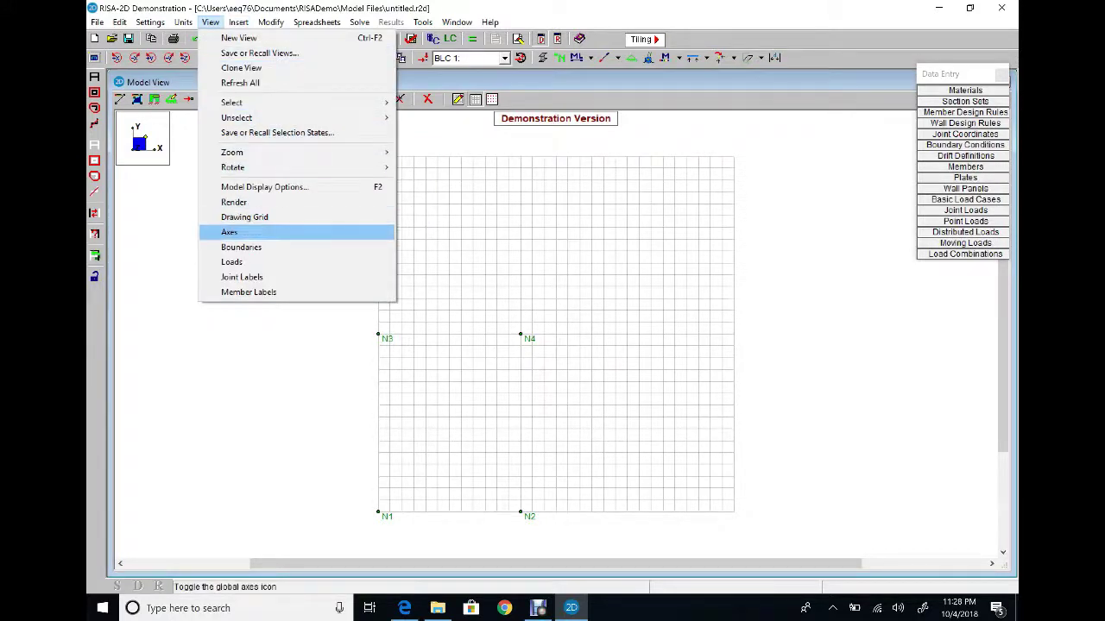
{"action": "left_click", "coordinate": [244, 217]}
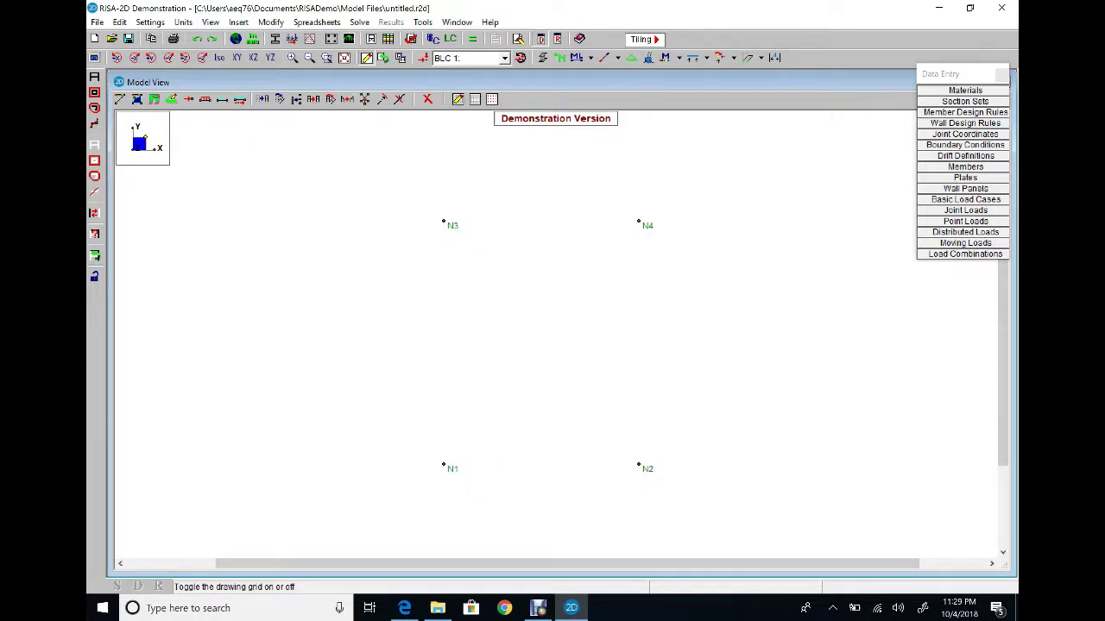
Set up point-to-point drawing of concrete members with a rectangular section 24 in deep and 12 in wide.
{"action": "left_click", "coordinate": [239, 22]}
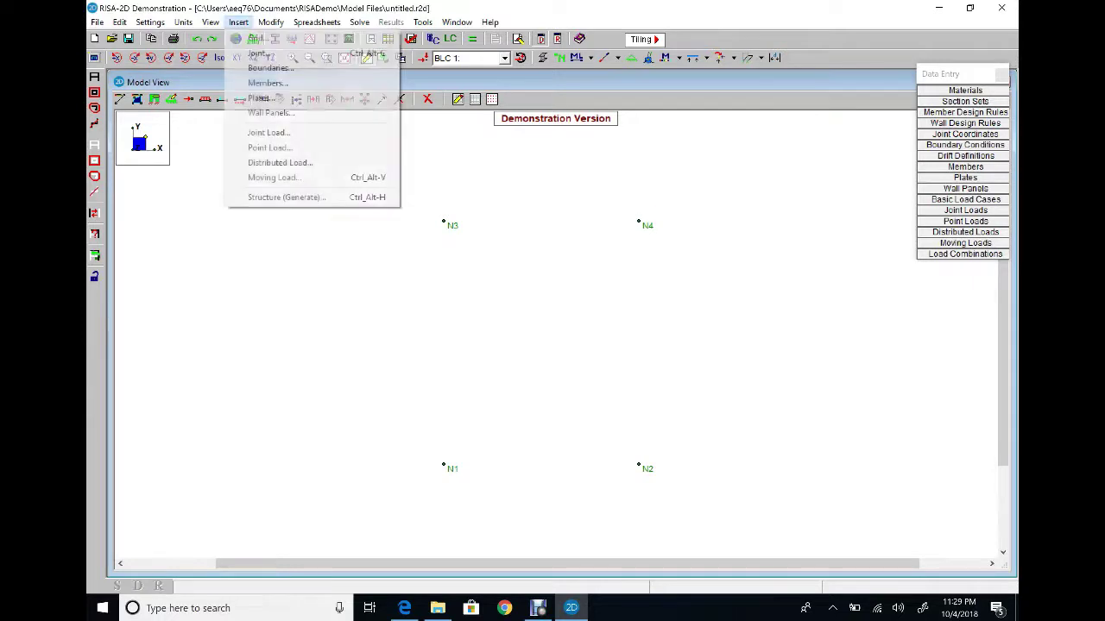
{"action": "left_click", "coordinate": [267, 83]}
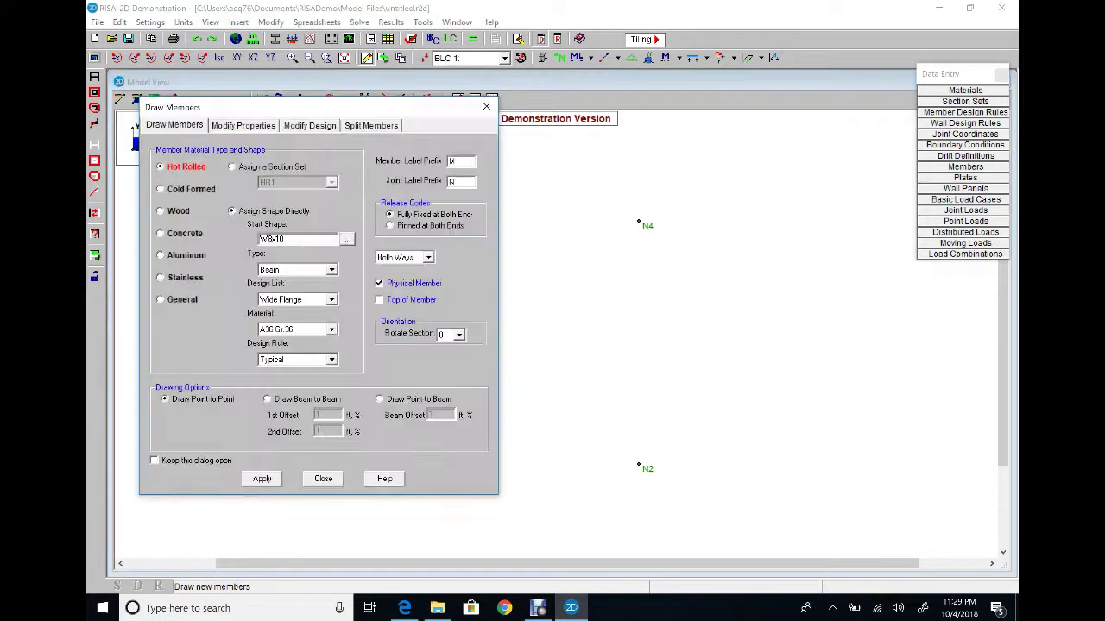
{"action": "left_click", "coordinate": [161, 233]}
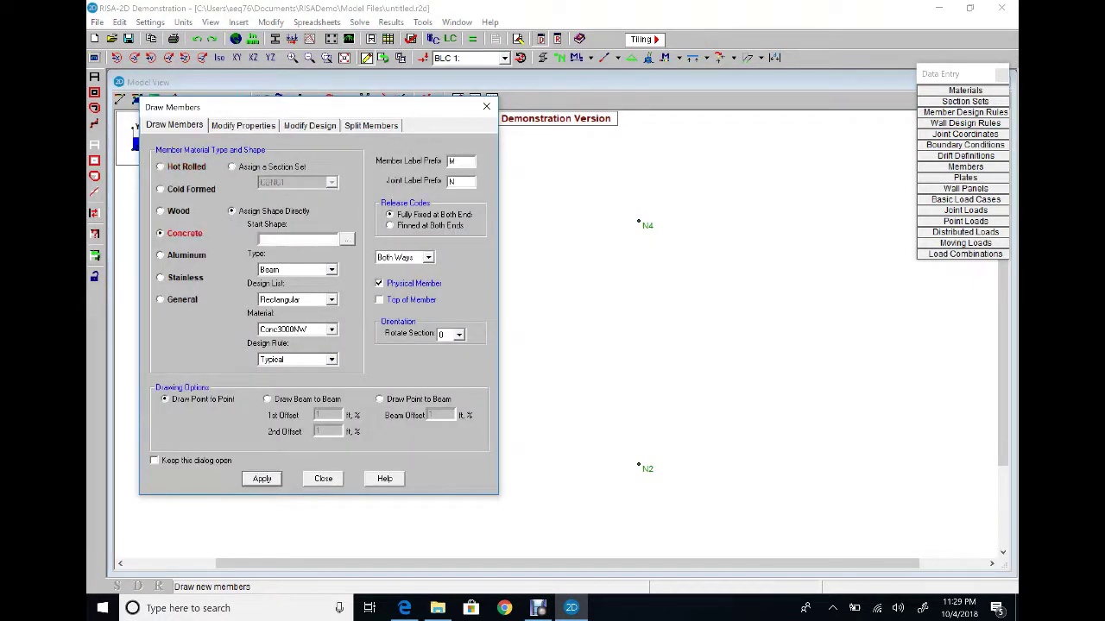
{"action": "left_click", "coordinate": [346, 239]}
{"action": "left_click", "coordinate": [347, 239]}
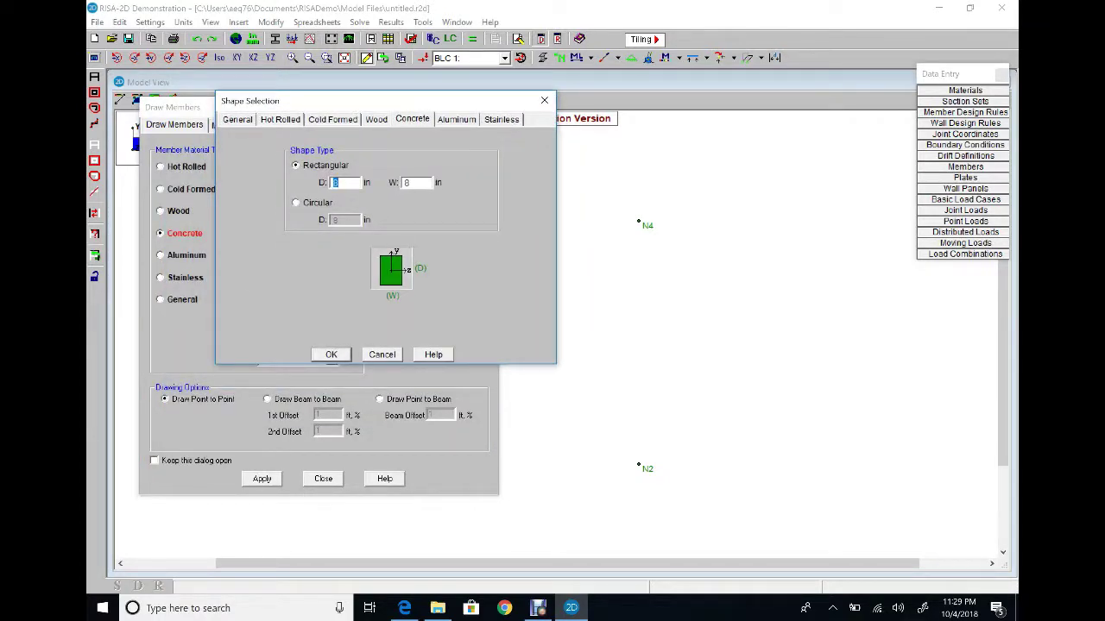
{"action": "type", "text": "24"}
{"action": "type", "text": "12"}
{"action": "key", "text": "Return"}
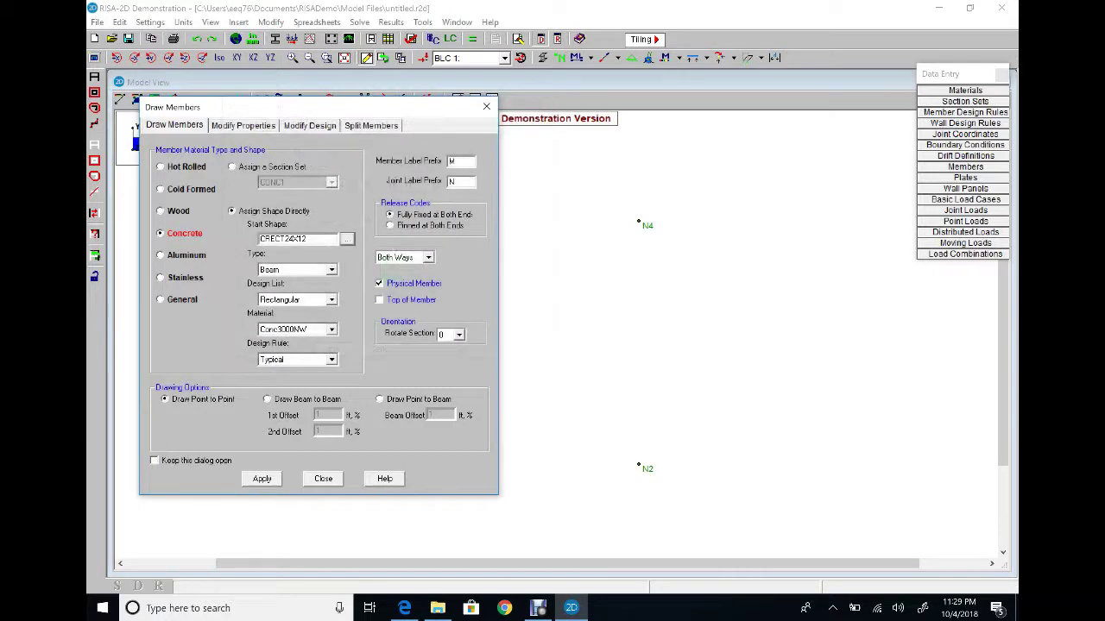
{"action": "key", "text": "Return"}
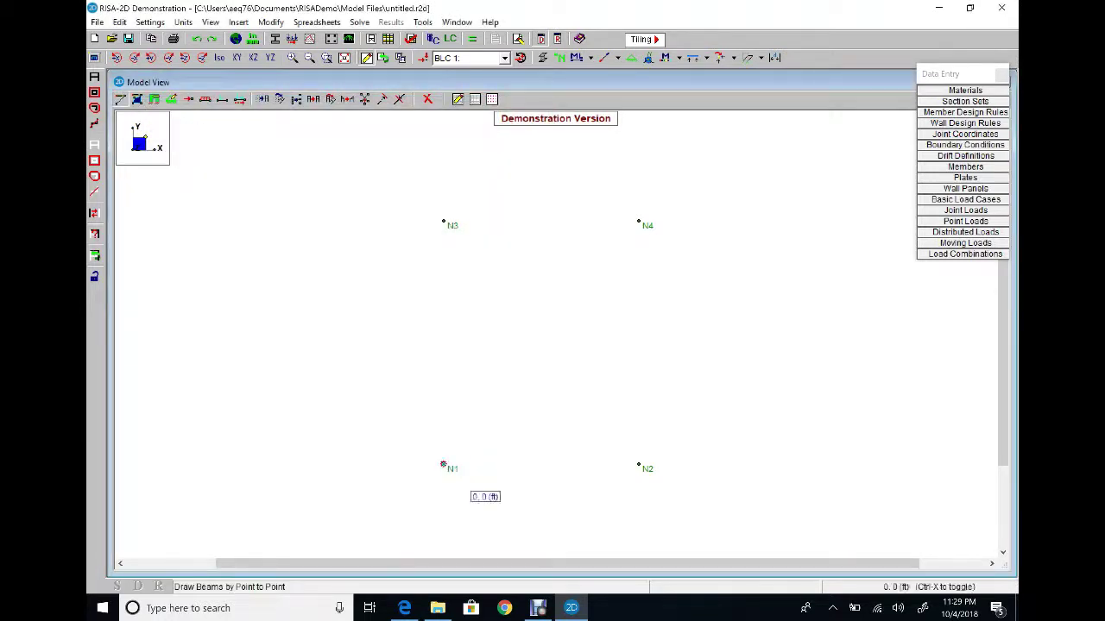
Draw the frame's three members from joint N1 to N3, N3 to N4, and N4 to N2.
{"action": "left_click", "coordinate": [444, 466]}
{"action": "left_click", "coordinate": [443, 222]}
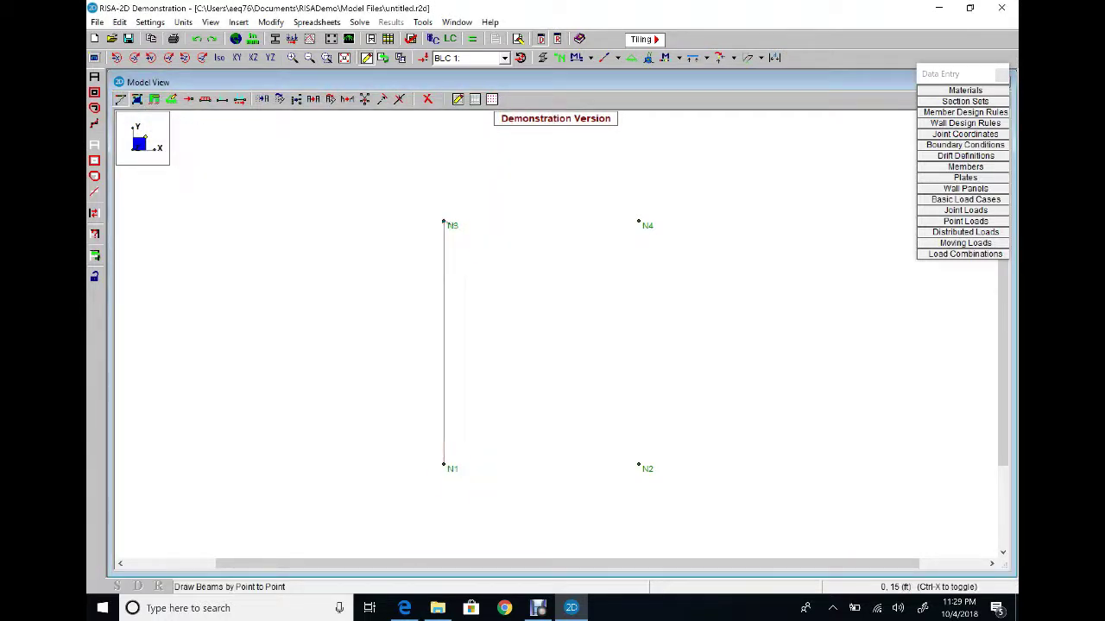
{"action": "left_click", "coordinate": [638, 222]}
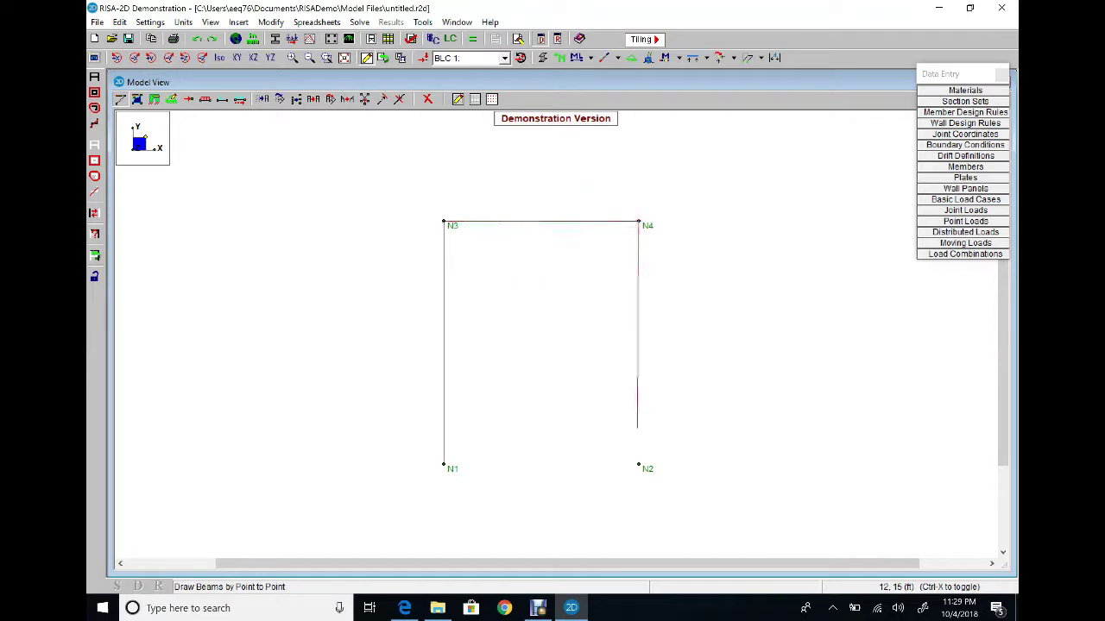
{"action": "left_click", "coordinate": [638, 466]}
{"action": "key", "text": "Escape"}
{"action": "key", "text": "Escape"}
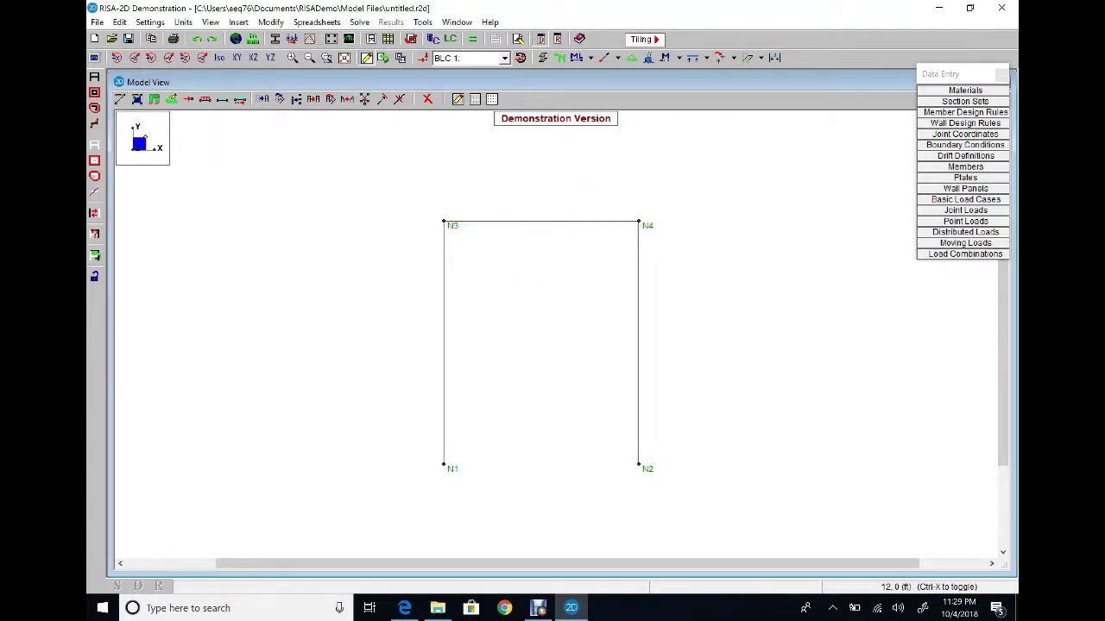
Assign a roller boundary condition to joint N1 at the base of the frame.
{"action": "left_click", "coordinate": [238, 22]}
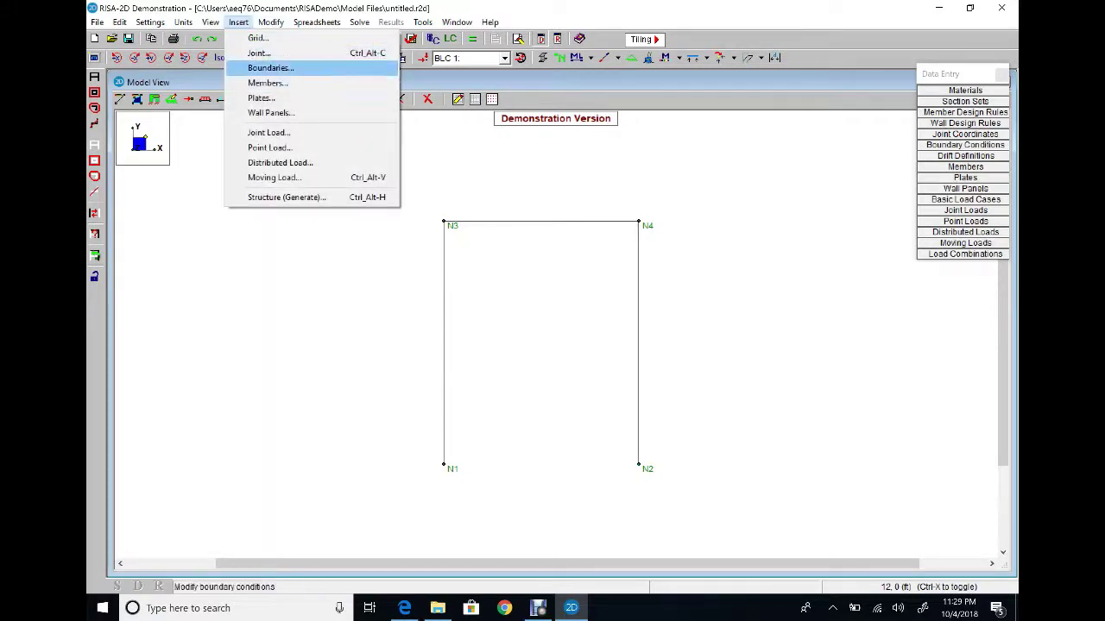
{"action": "left_click", "coordinate": [270, 69]}
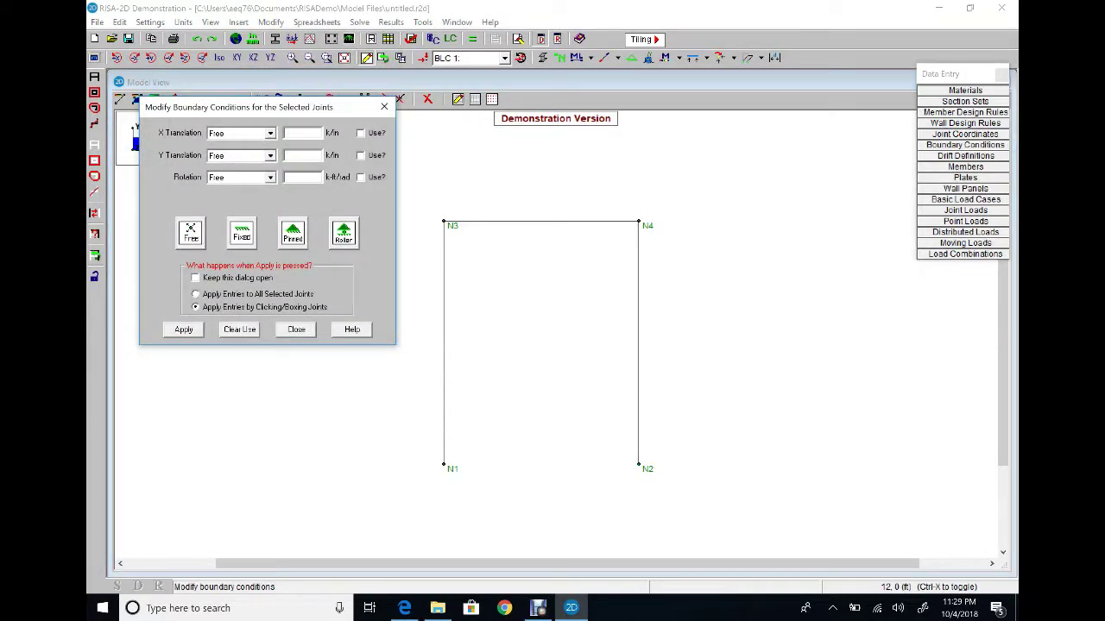
{"action": "left_click", "coordinate": [343, 233]}
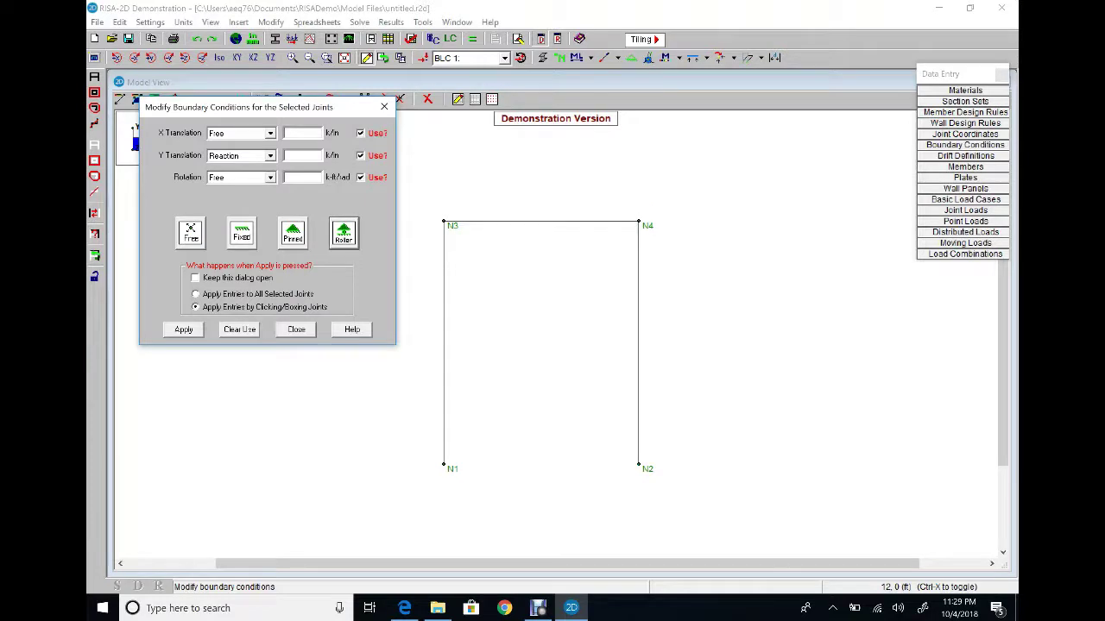
{"action": "left_click", "coordinate": [183, 329]}
{"action": "left_click", "coordinate": [443, 466]}
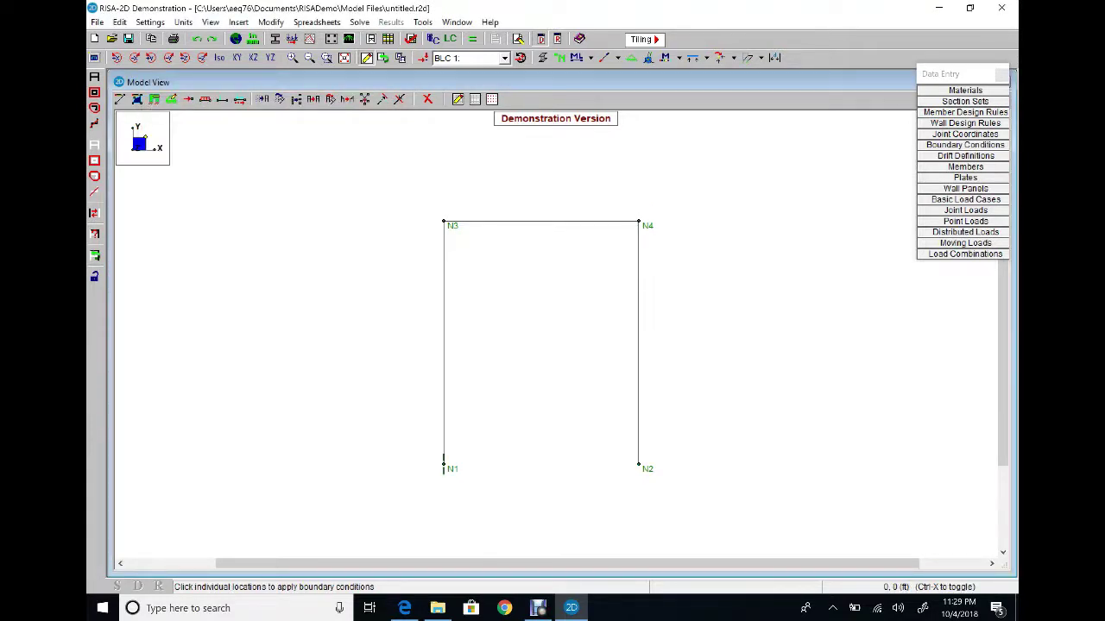
{"action": "key", "text": "Escape"}
Assign a pinned boundary condition to joint N2 at the base of the frame.
{"action": "left_click", "coordinate": [238, 22]}
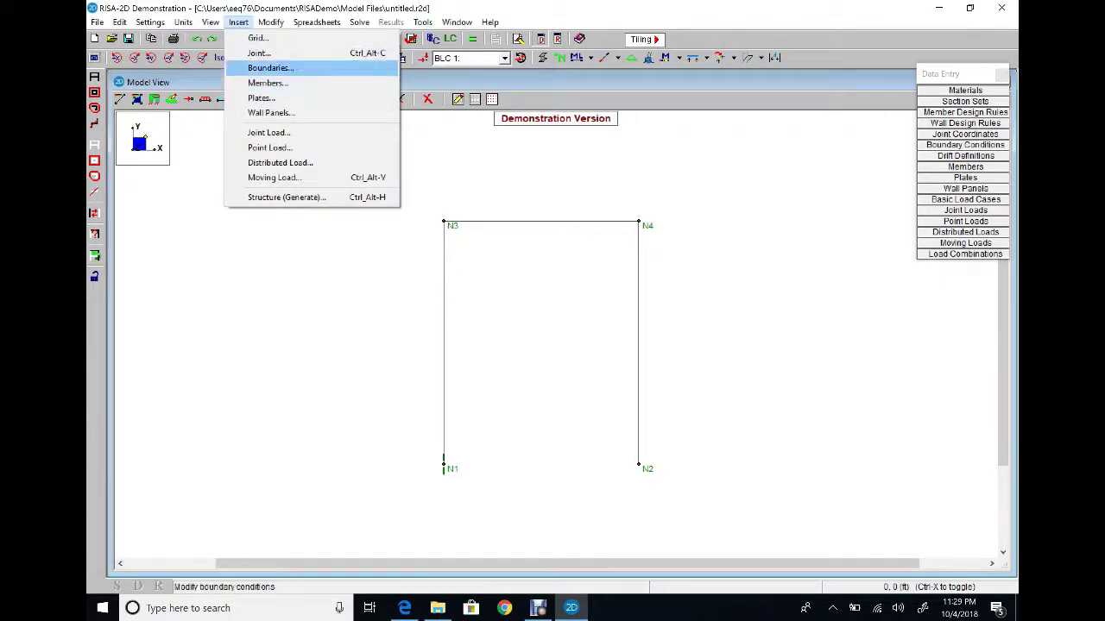
{"action": "left_click", "coordinate": [270, 67]}
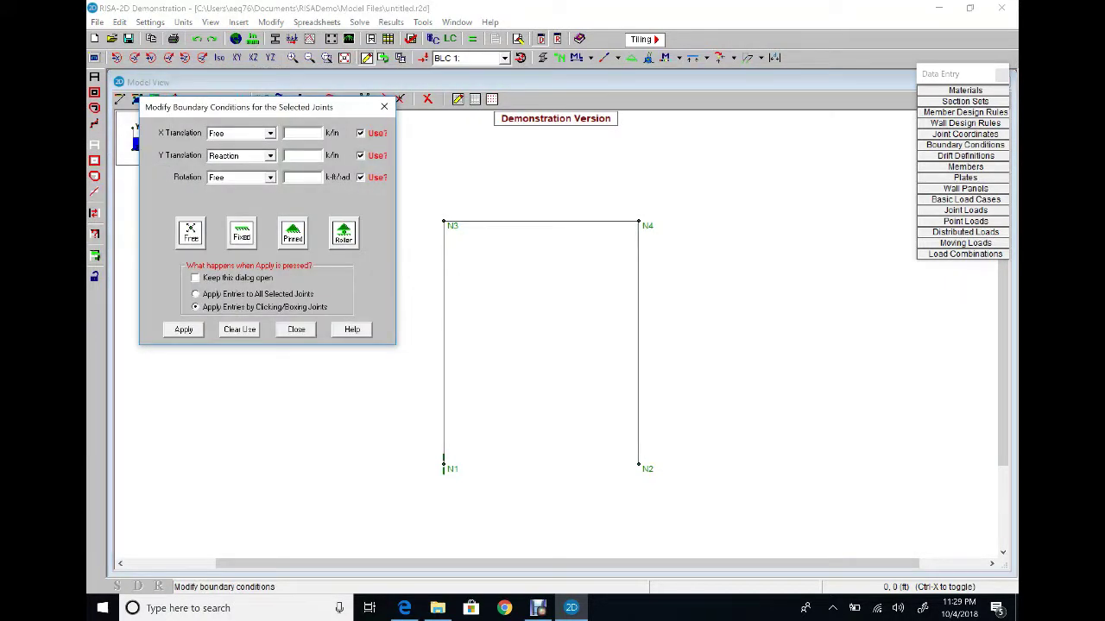
{"action": "left_click", "coordinate": [293, 233]}
{"action": "left_click", "coordinate": [183, 329]}
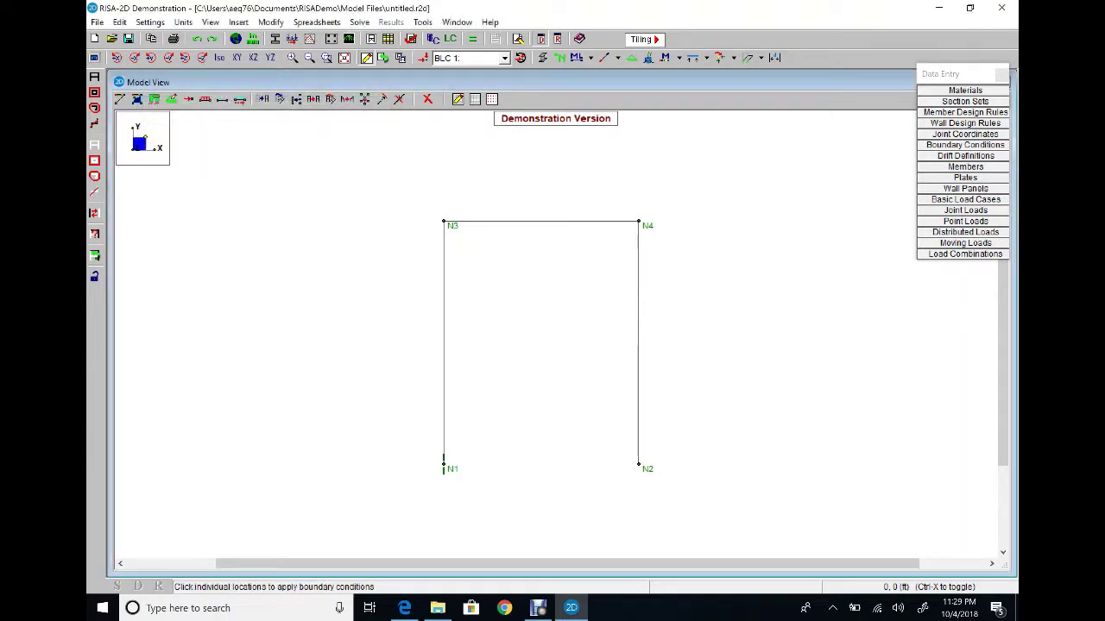
{"action": "left_click", "coordinate": [638, 466]}
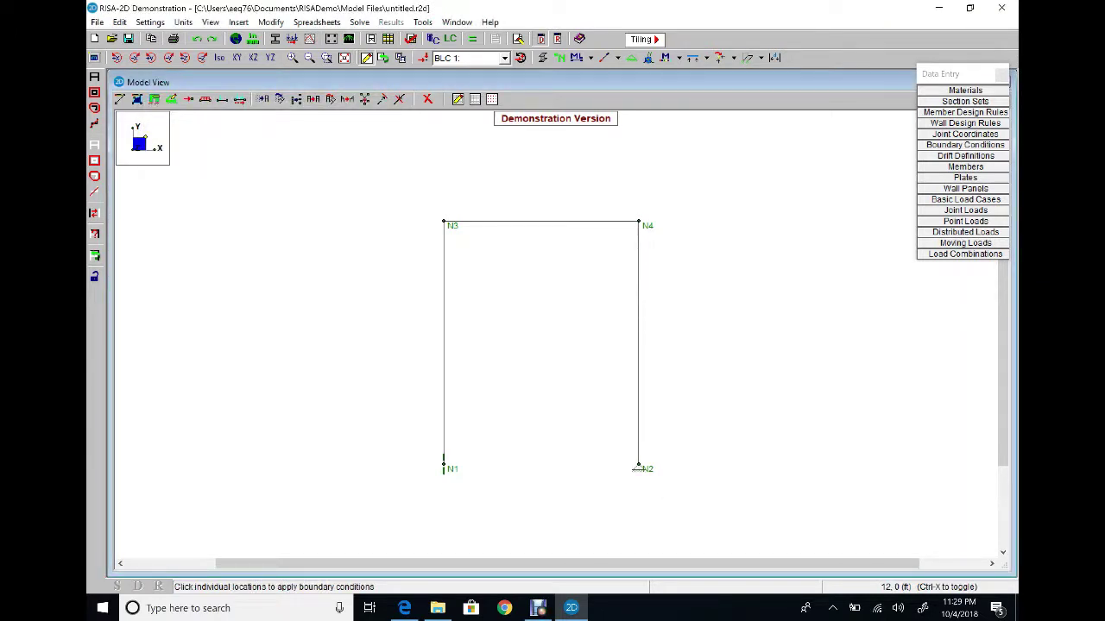
{"action": "key", "text": "Escape"}
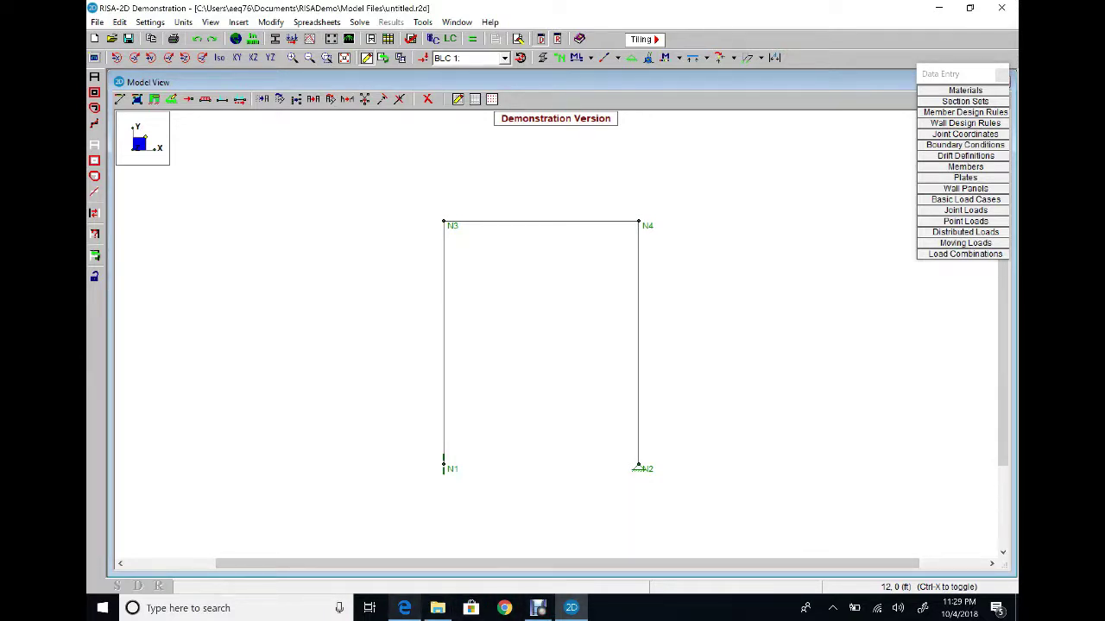
Switch to the homework PDF in Edge and mark in red the start and end of the 2 k/ft distributed load on beam BC.
{"action": "left_click", "coordinate": [404, 608]}
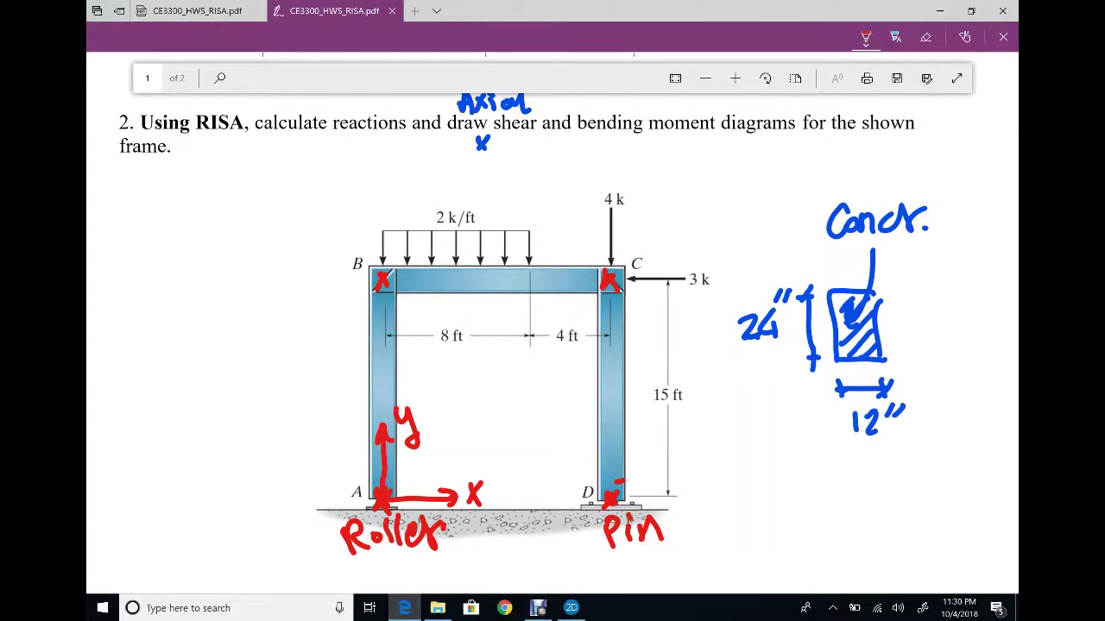
{"action": "mouse_move", "coordinate": [382, 228]}
{"action": "left_mouse_down"}
{"action": "mouse_move", "coordinate": [382, 262]}
{"action": "mouse_move", "coordinate": [390, 247]}
{"action": "left_mouse_up"}
{"action": "left_click_drag", "start_coordinate": [528, 229], "coordinate": [528, 266]}
{"action": "left_click_drag", "start_coordinate": [535, 251], "coordinate": [528, 267]}
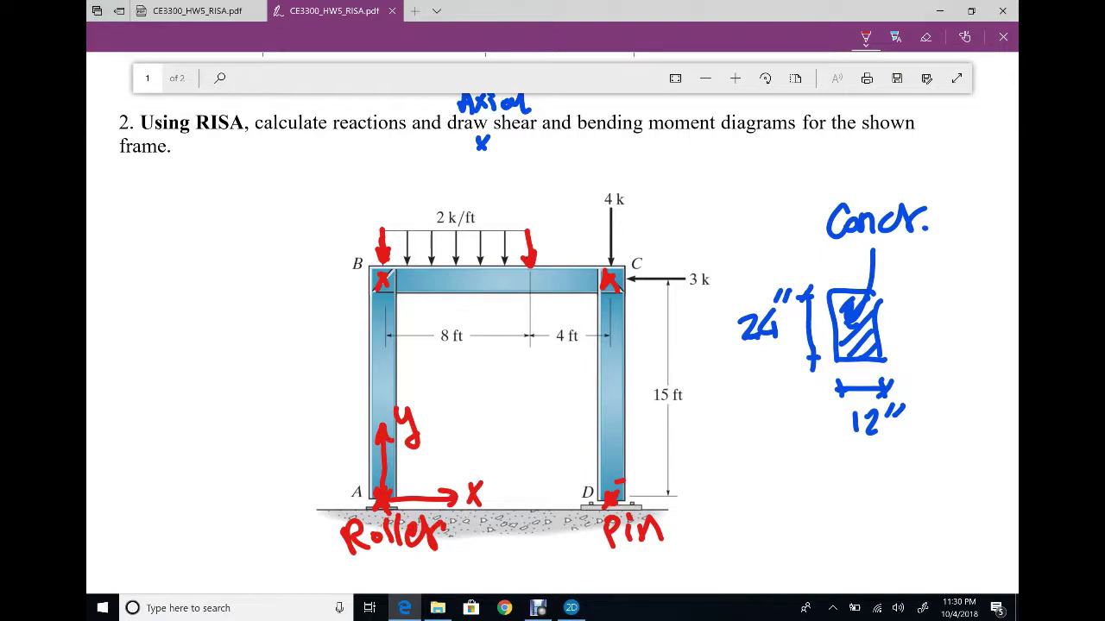
{"action": "left_click_drag", "start_coordinate": [395, 267], "coordinate": [397, 296]}
{"action": "left_click_drag", "start_coordinate": [535, 274], "coordinate": [521, 289]}
{"action": "mouse_move", "coordinate": [521, 275]}
{"action": "left_mouse_down"}
{"action": "mouse_move", "coordinate": [537, 295]}
{"action": "mouse_move", "coordinate": [518, 330]}
{"action": "mouse_move", "coordinate": [524, 318]}
{"action": "left_mouse_up"}
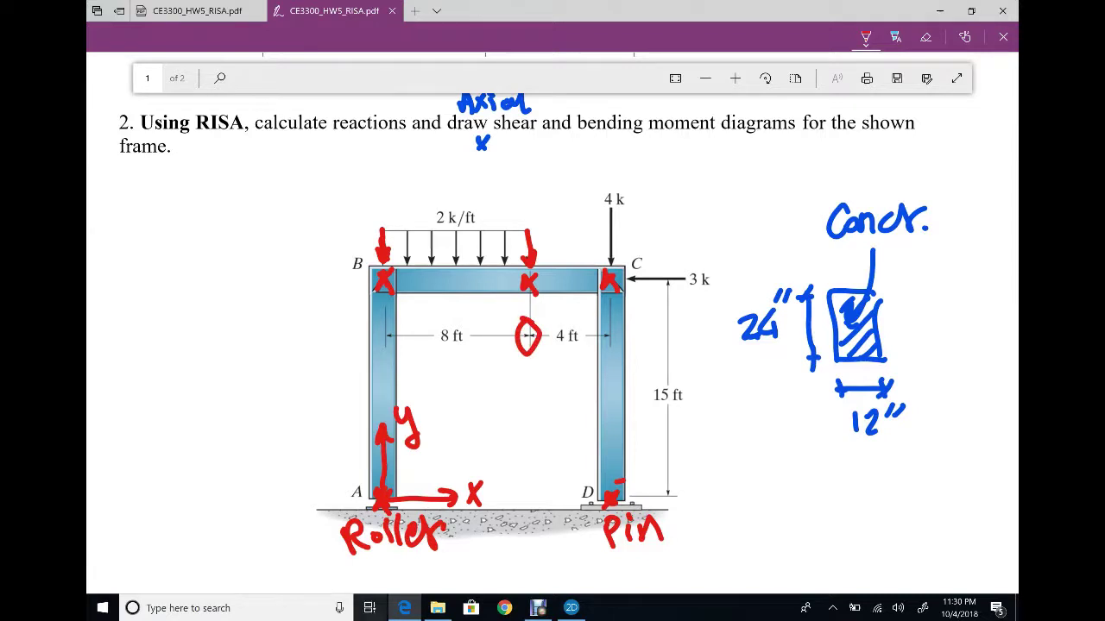
Back in RISA-2D, apply a -2 k/ft Y-direction distributed load from 0 to 8 ft on the top beam between N3 and N4.
{"action": "left_click", "coordinate": [571, 607]}
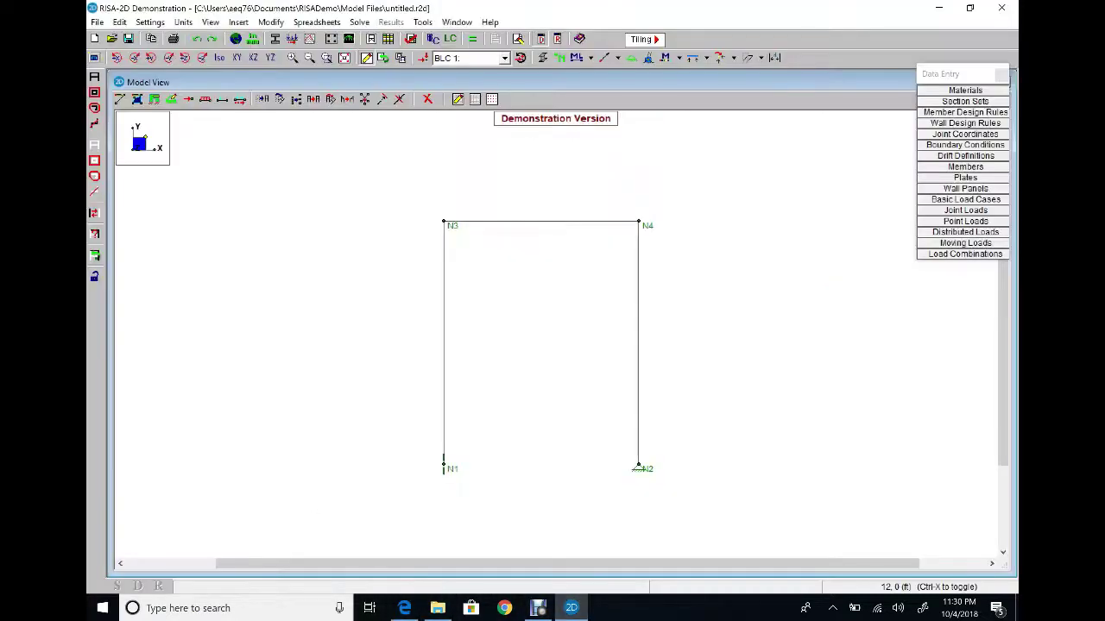
{"action": "left_click", "coordinate": [238, 22]}
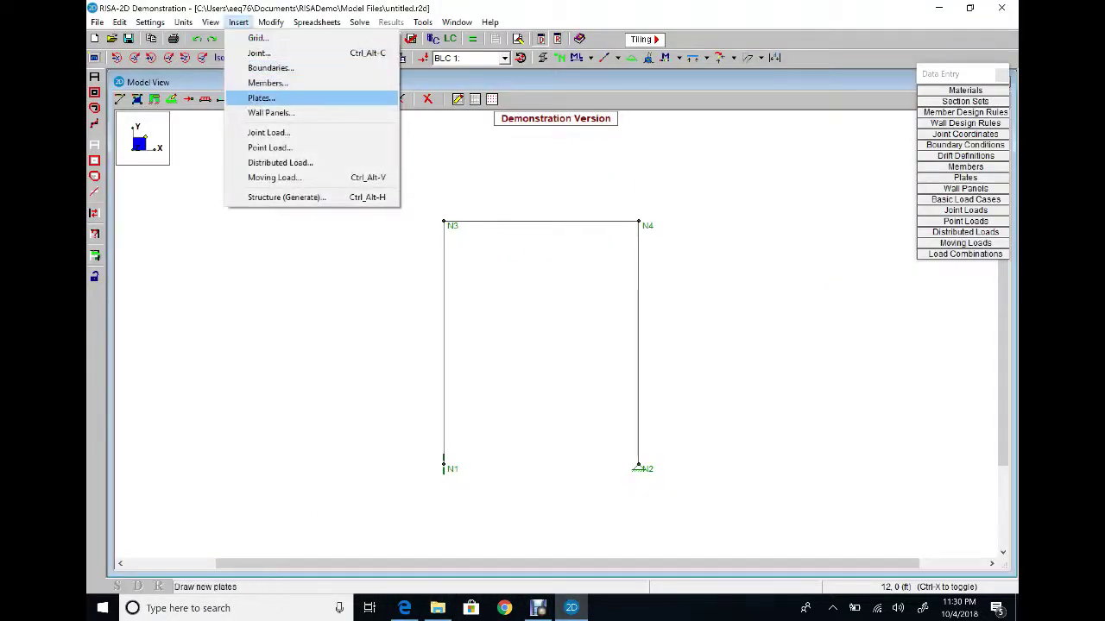
{"action": "left_click", "coordinate": [280, 162]}
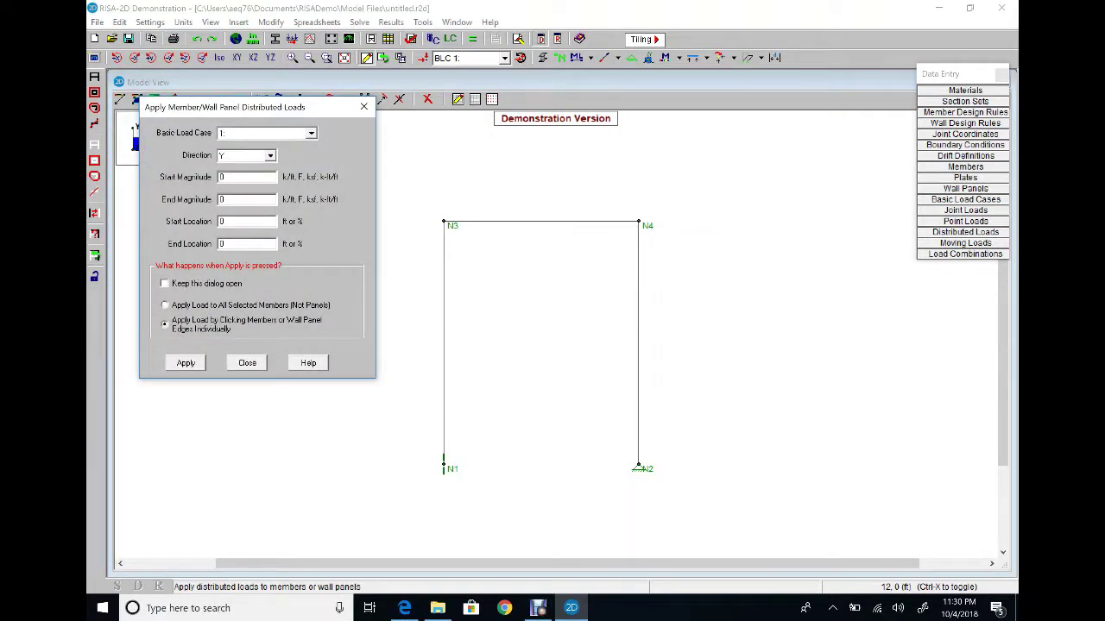
{"action": "double_click", "coordinate": [222, 177]}
{"action": "type", "text": "-2"}
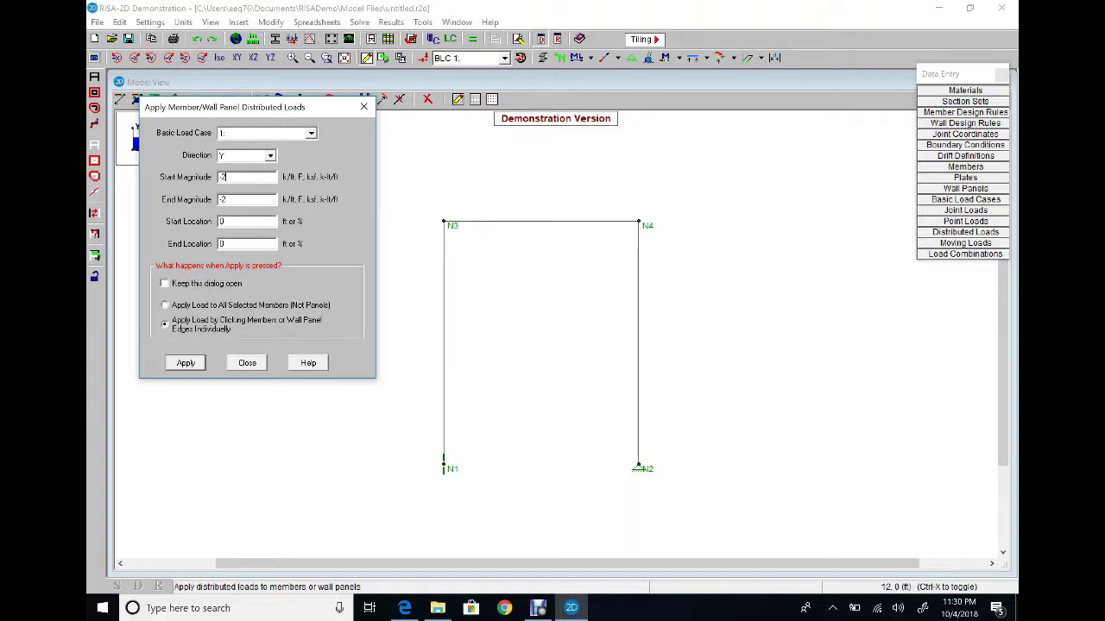
{"action": "key", "text": "Tab"}
{"action": "key", "text": "Tab"}
{"action": "key", "text": "Tab"}
{"action": "type", "text": "8"}
{"action": "key", "text": "Return"}
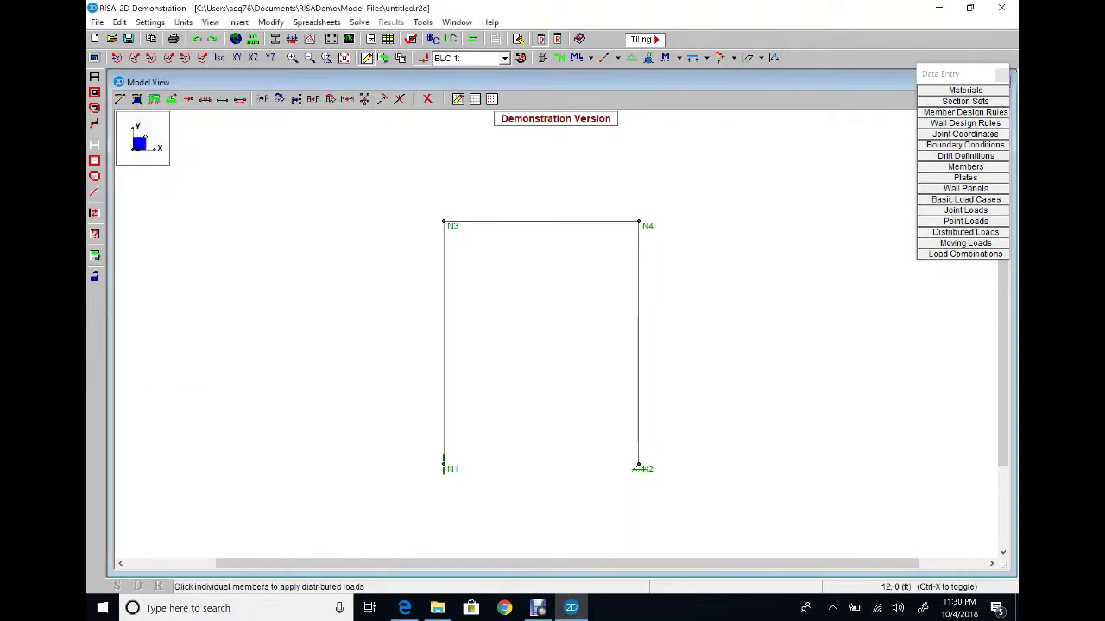
{"action": "left_click", "coordinate": [541, 221]}
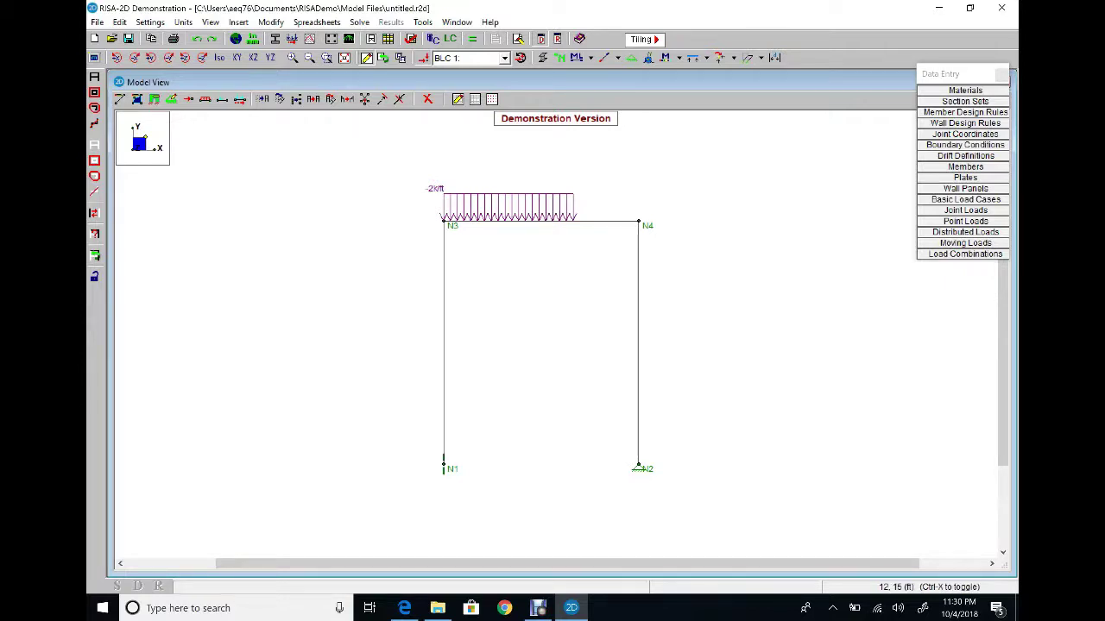
Apply a joint load of -4 k in the Y direction to joint N4.
{"action": "left_click", "coordinate": [238, 21]}
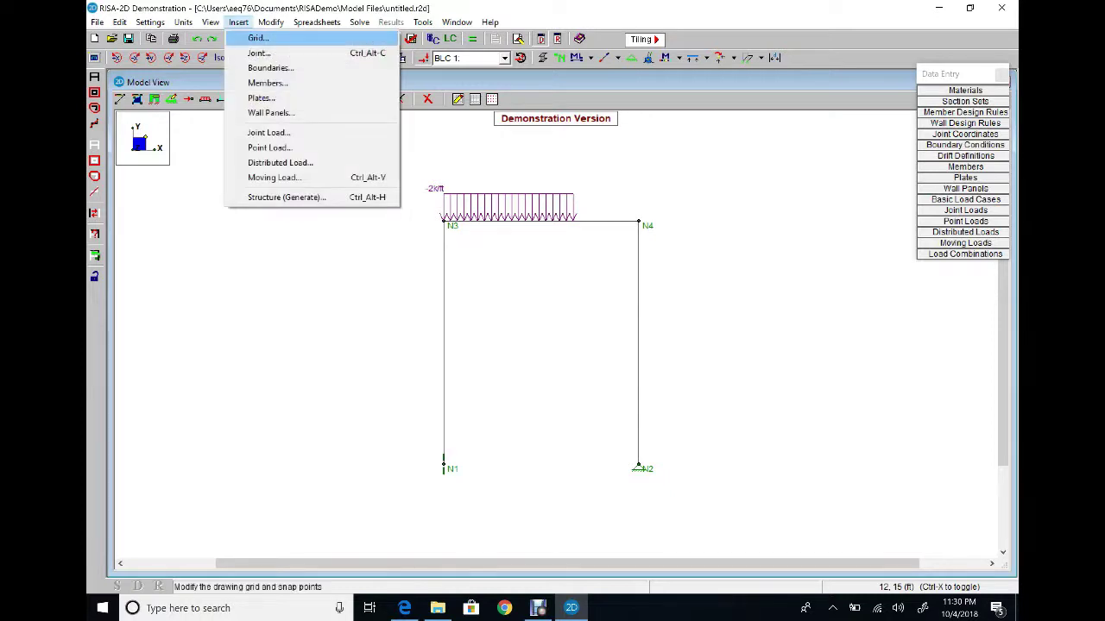
{"action": "left_click", "coordinate": [268, 132]}
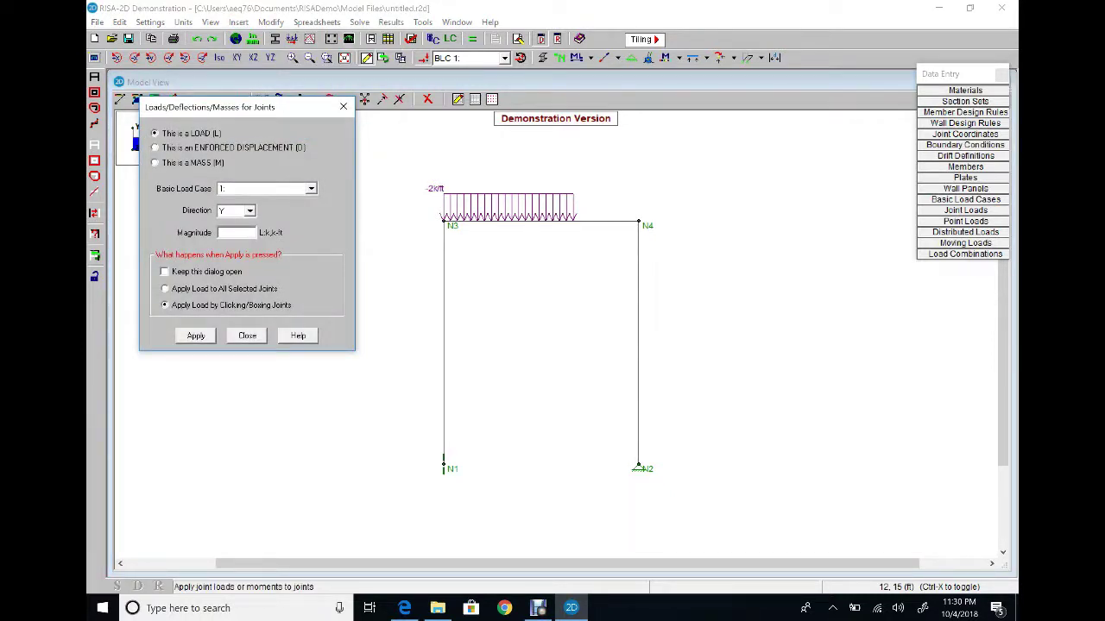
{"action": "left_click", "coordinate": [236, 232]}
{"action": "type", "text": "-4"}
{"action": "left_click", "coordinate": [196, 335]}
{"action": "left_click", "coordinate": [638, 222]}
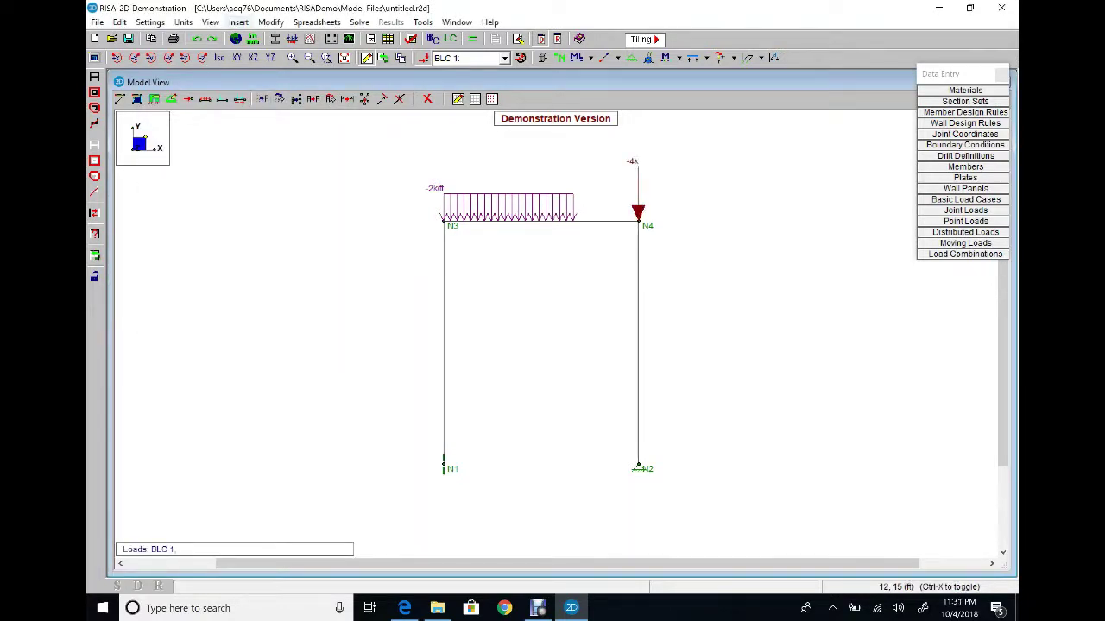
Set up another joint load in the X direction with a magnitude of -3 k.
{"action": "left_click", "coordinate": [238, 22]}
{"action": "left_click", "coordinate": [268, 132]}
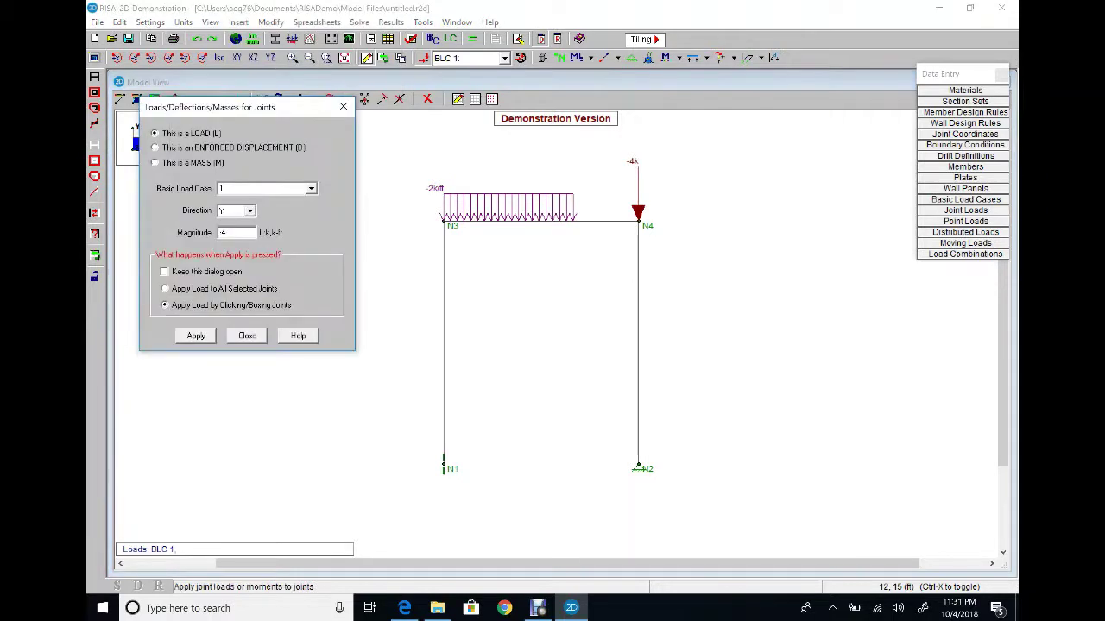
{"action": "left_click", "coordinate": [248, 211]}
{"action": "left_click", "coordinate": [231, 223]}
{"action": "key", "text": "Tab"}
{"action": "type", "text": "-3"}
Switch to the homework PDF in Edge and circle the 4 k and 3 k loads at corner C in red.
{"action": "left_click", "coordinate": [404, 608]}
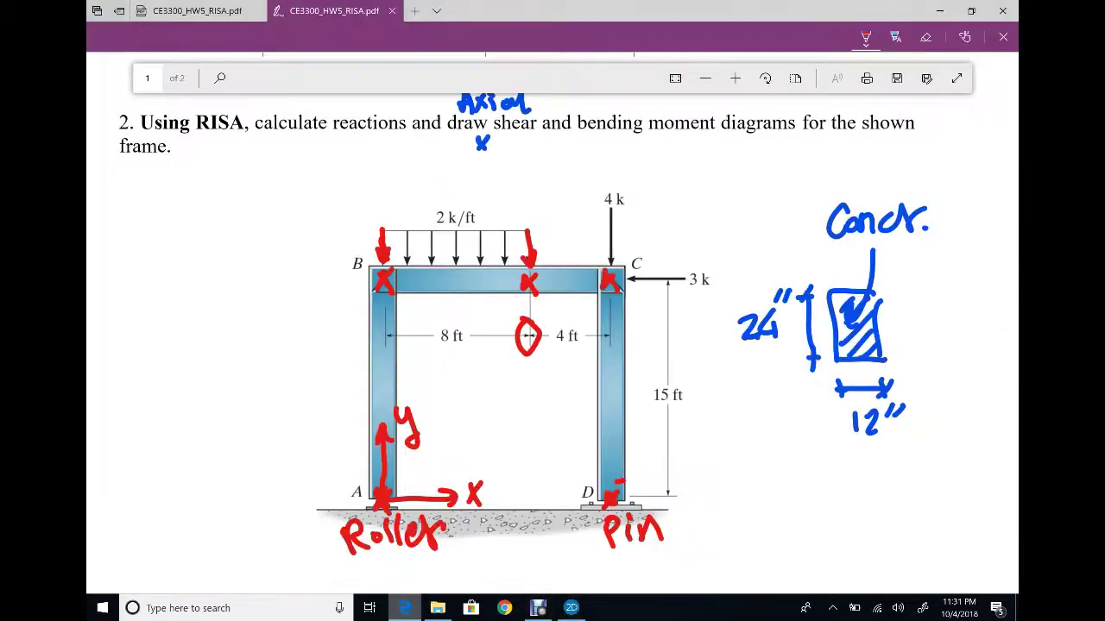
{"action": "mouse_move", "coordinate": [622, 181]}
{"action": "left_mouse_down"}
{"action": "mouse_move", "coordinate": [604, 181]}
{"action": "mouse_move", "coordinate": [615, 179]}
{"action": "left_mouse_up"}
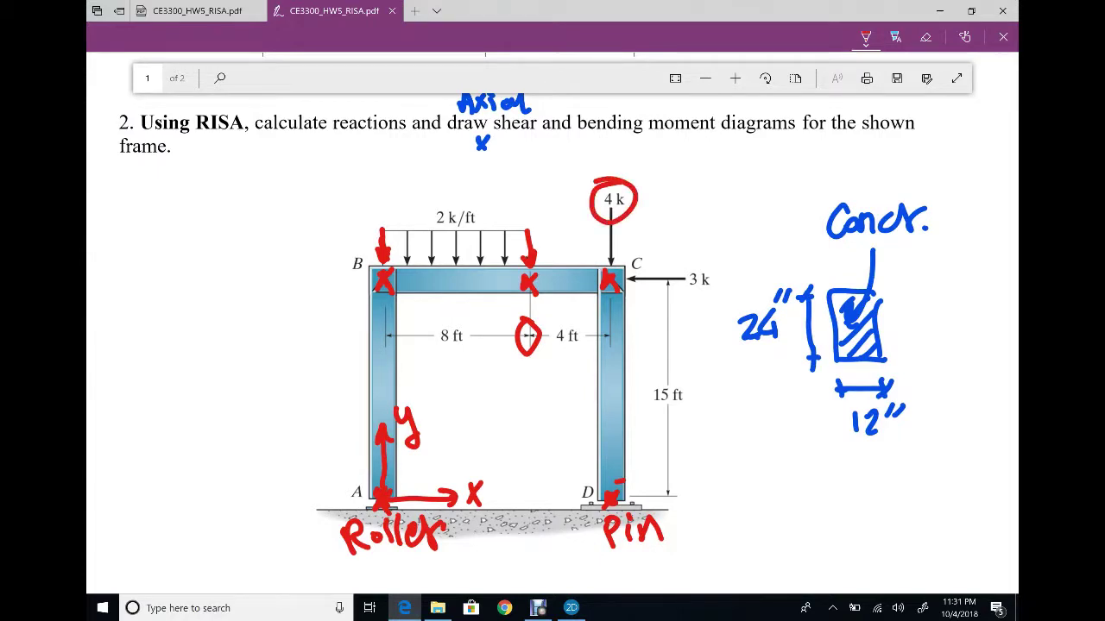
{"action": "mouse_move", "coordinate": [715, 257]}
{"action": "left_mouse_down"}
{"action": "mouse_move", "coordinate": [678, 264]}
{"action": "mouse_move", "coordinate": [721, 311]}
{"action": "mouse_move", "coordinate": [695, 253]}
{"action": "left_mouse_up"}
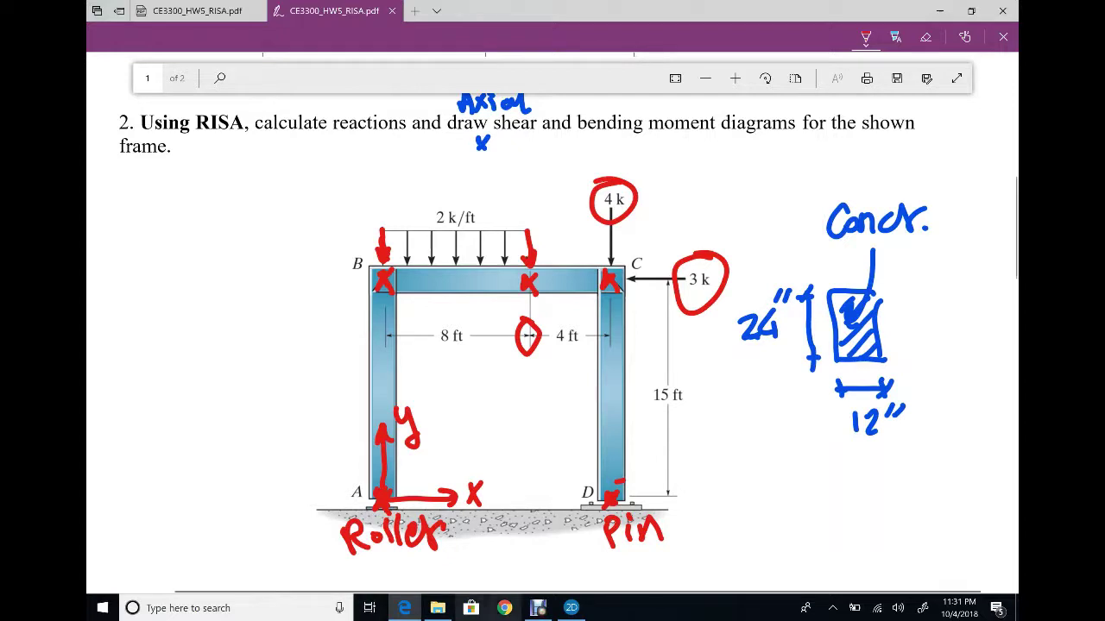
Return to RISA-2D and apply the -3 k X-direction joint load to joint N4.
{"action": "left_click", "coordinate": [571, 608]}
{"action": "type", "text": "-3"}
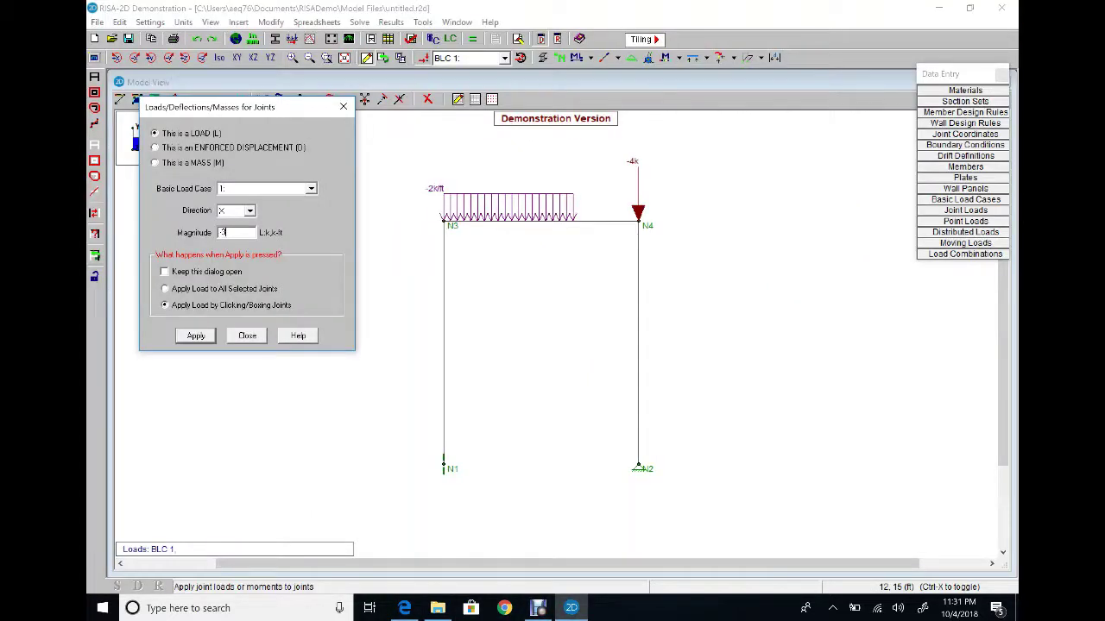
{"action": "key", "text": "Return"}
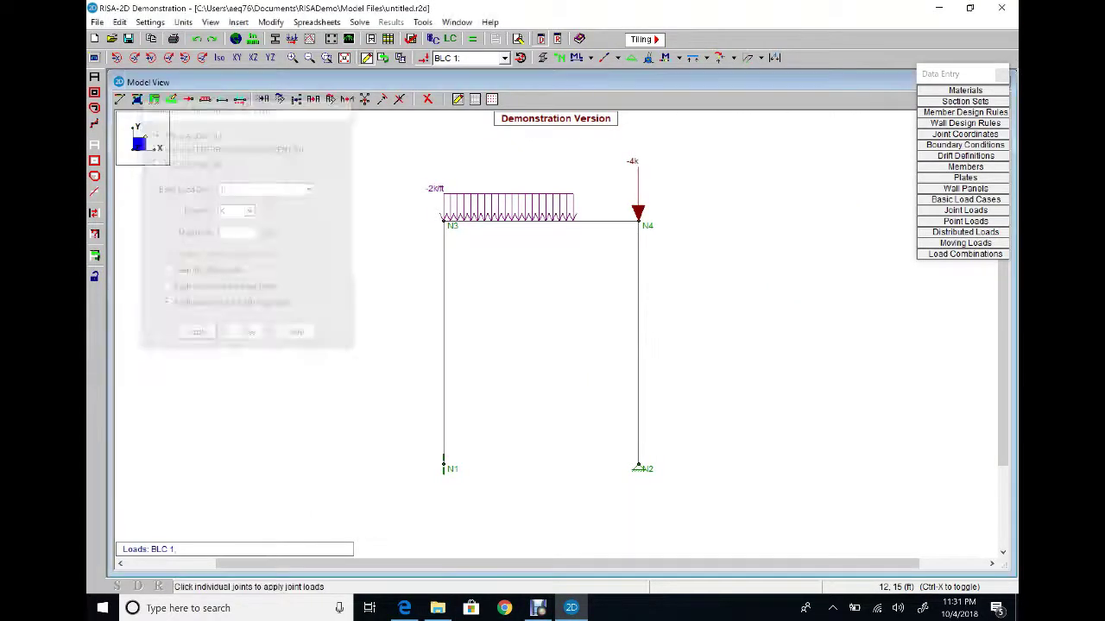
{"action": "left_click", "coordinate": [639, 222]}
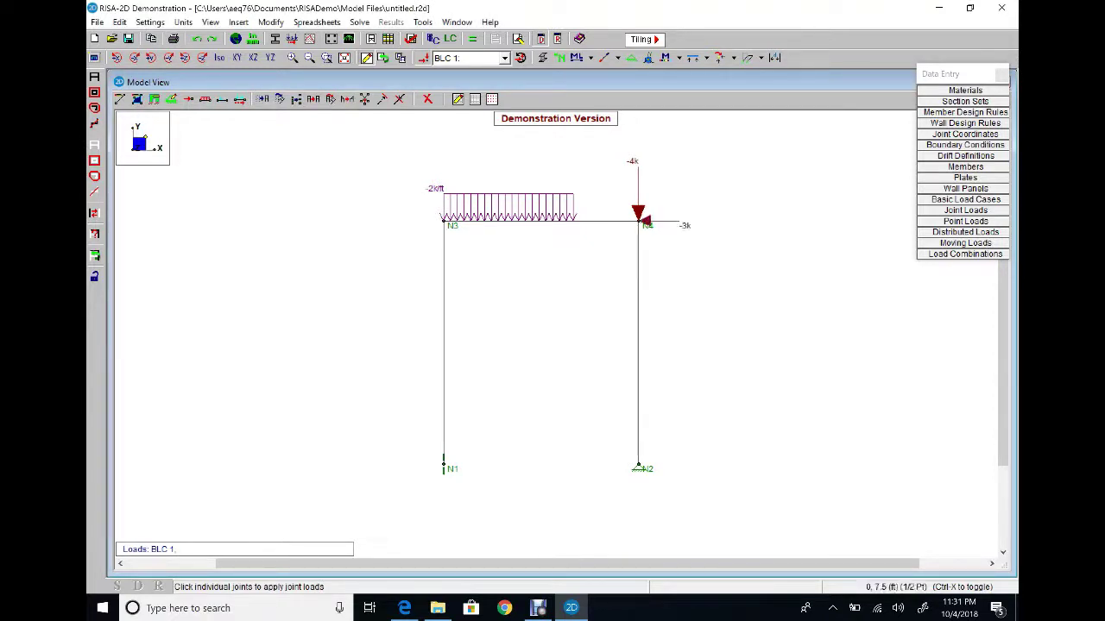
{"action": "key", "text": "Escape"}
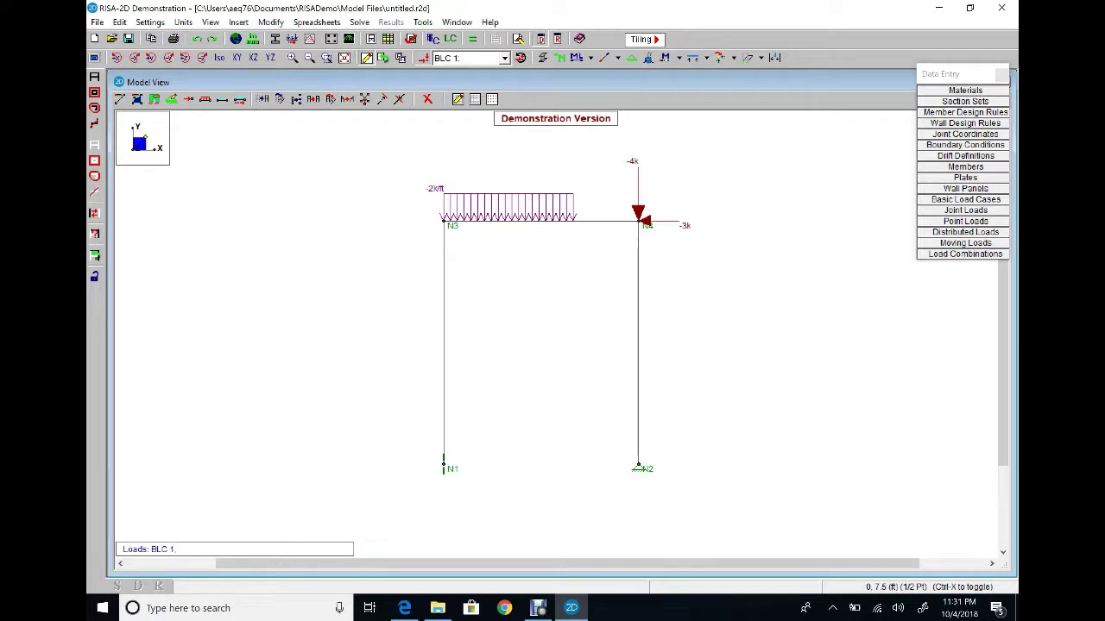
Create a load combination that uses basic load case 1 with a factor of 1, and close the load combinations spreadsheet.
{"action": "left_click", "coordinate": [450, 39]}
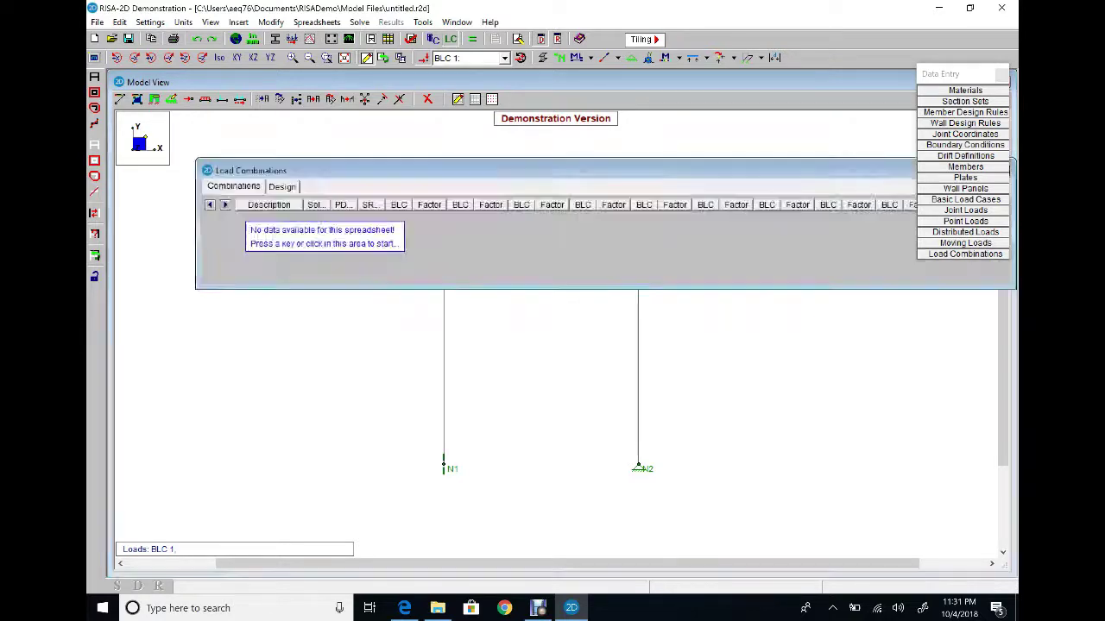
{"action": "left_click", "coordinate": [270, 218]}
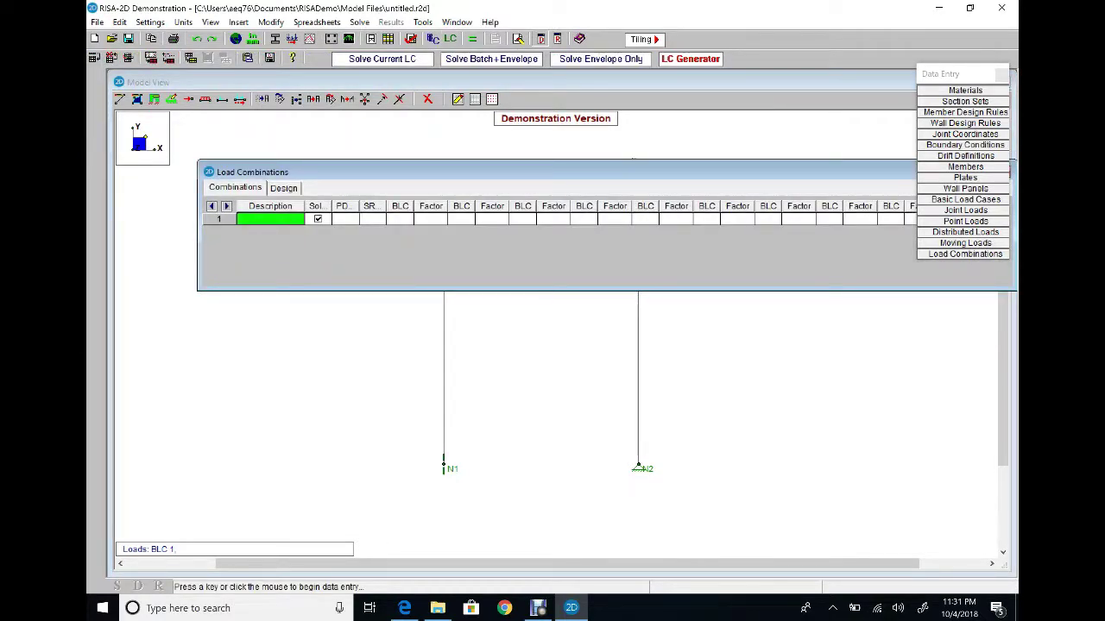
{"action": "left_click", "coordinate": [399, 218]}
{"action": "left_click", "coordinate": [410, 218]}
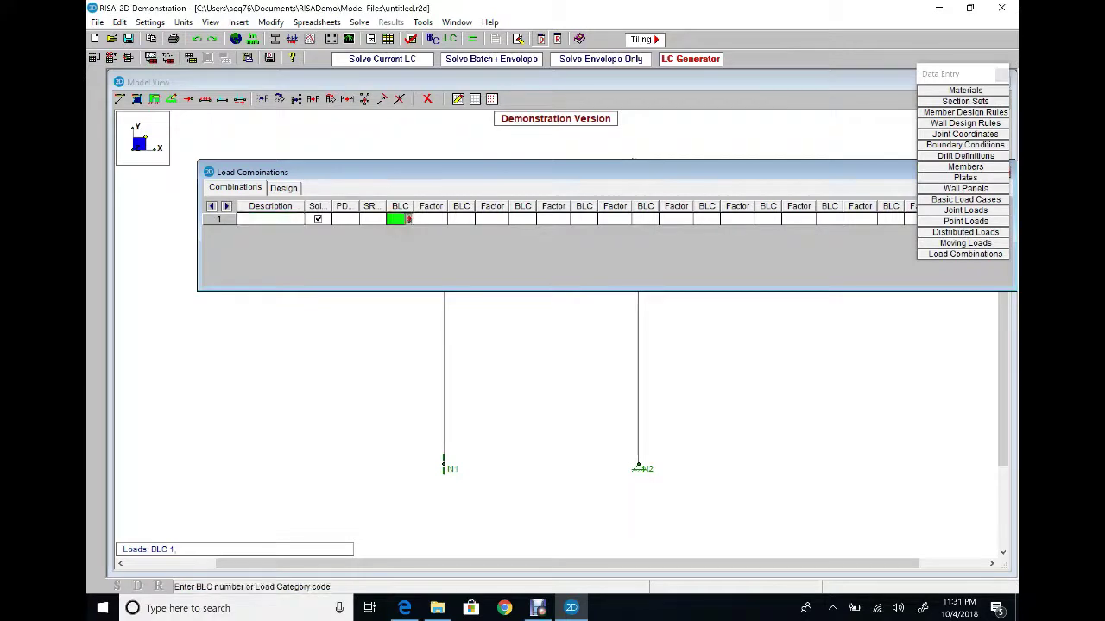
{"action": "left_click", "coordinate": [244, 240]}
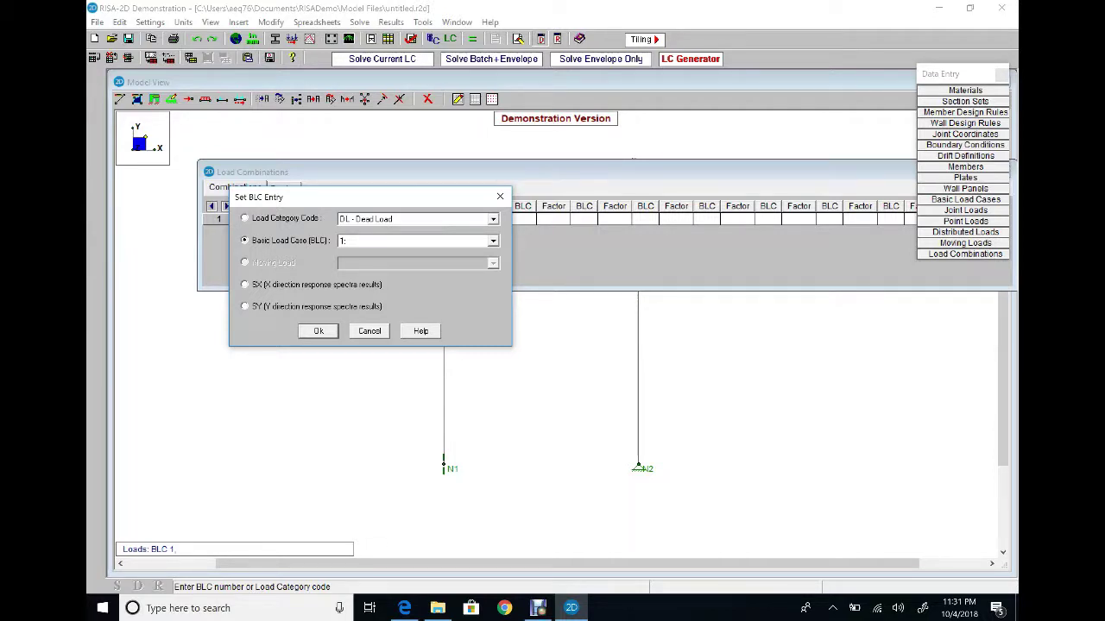
{"action": "key", "text": "Return"}
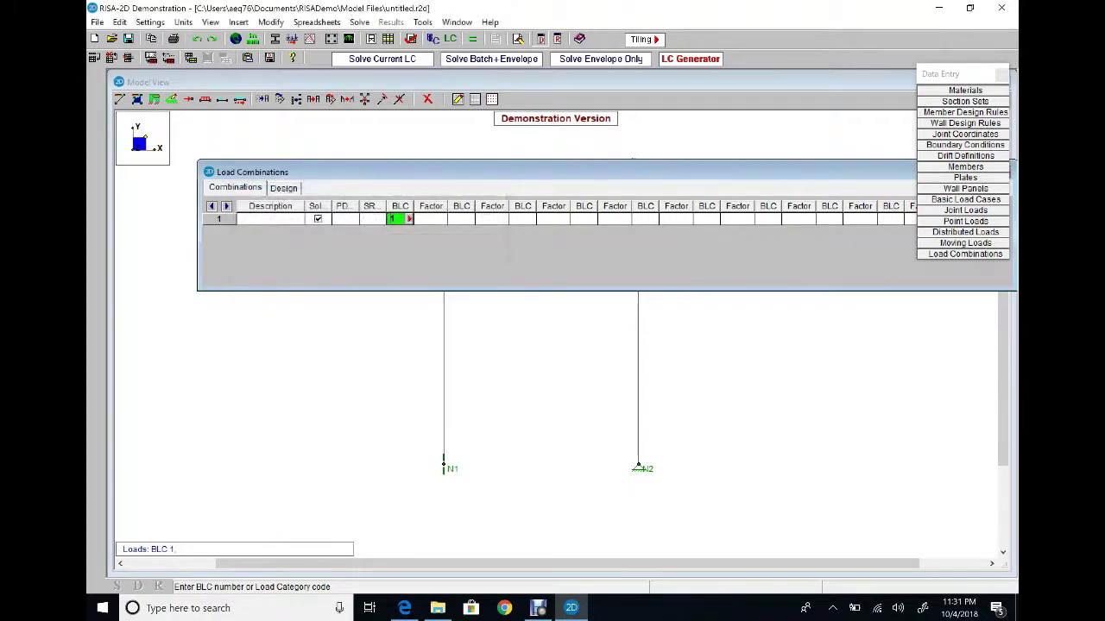
{"action": "left_click", "coordinate": [430, 218]}
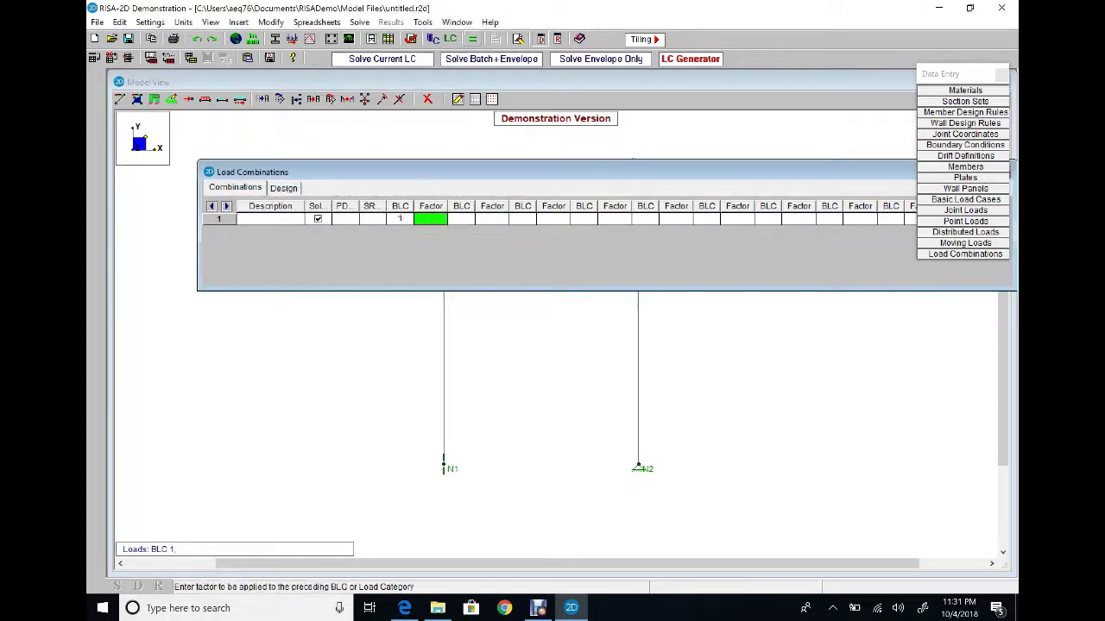
{"action": "key", "text": "Return"}
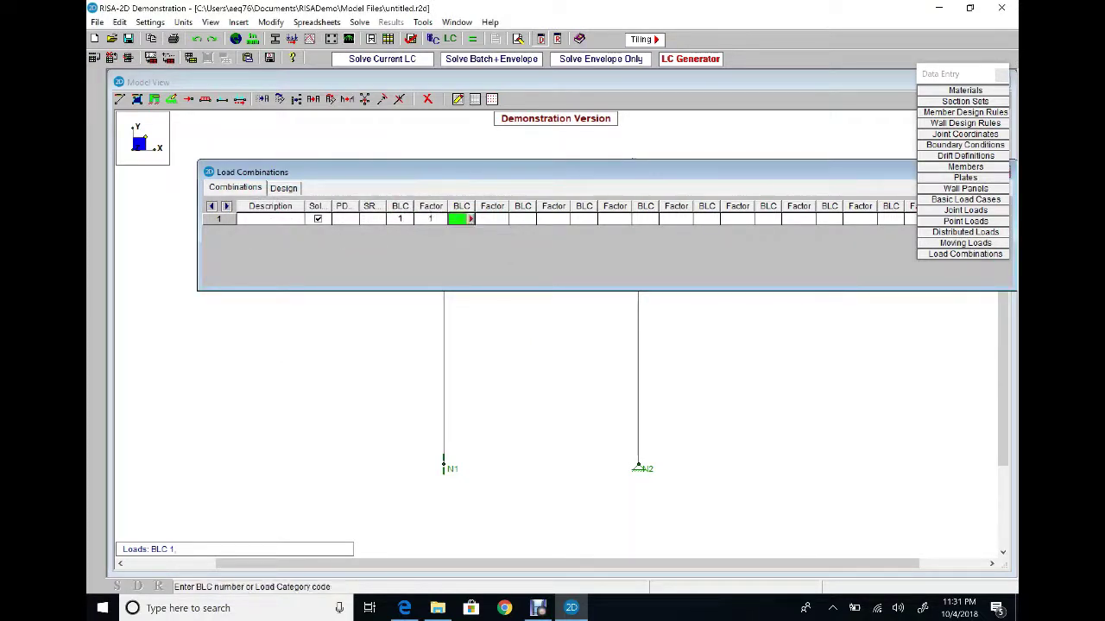
{"action": "left_click_drag", "start_coordinate": [557, 171], "coordinate": [322, 168]}
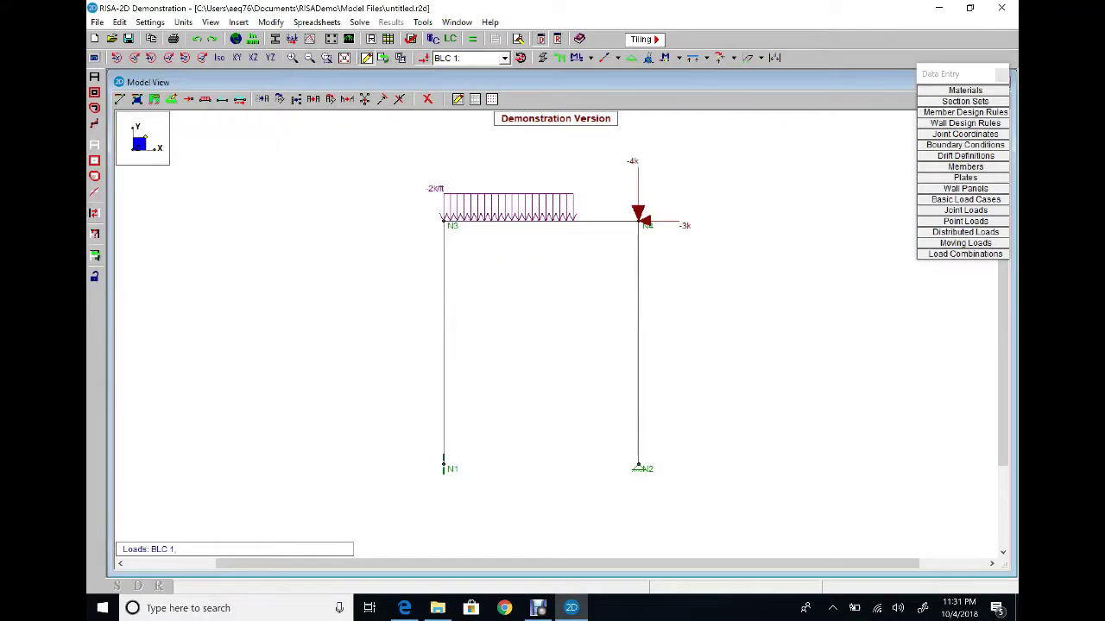
Solve single load combination 1 and display the member axial force diagram with the applied loads hidden.
{"action": "left_click", "coordinate": [472, 39]}
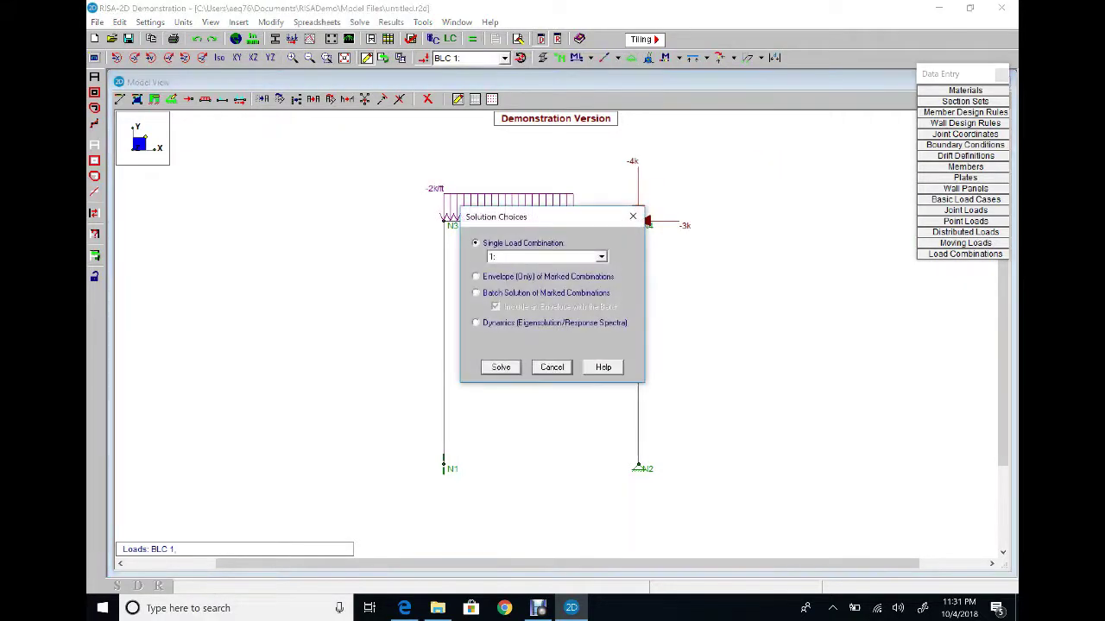
{"action": "left_click", "coordinate": [501, 366]}
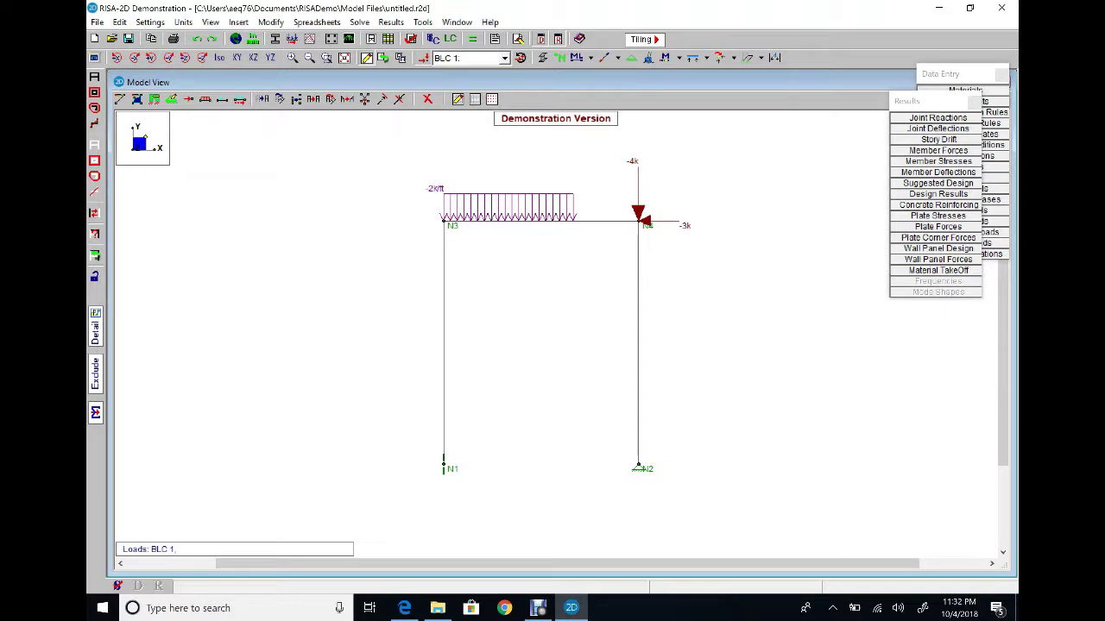
{"action": "left_click", "coordinate": [701, 57]}
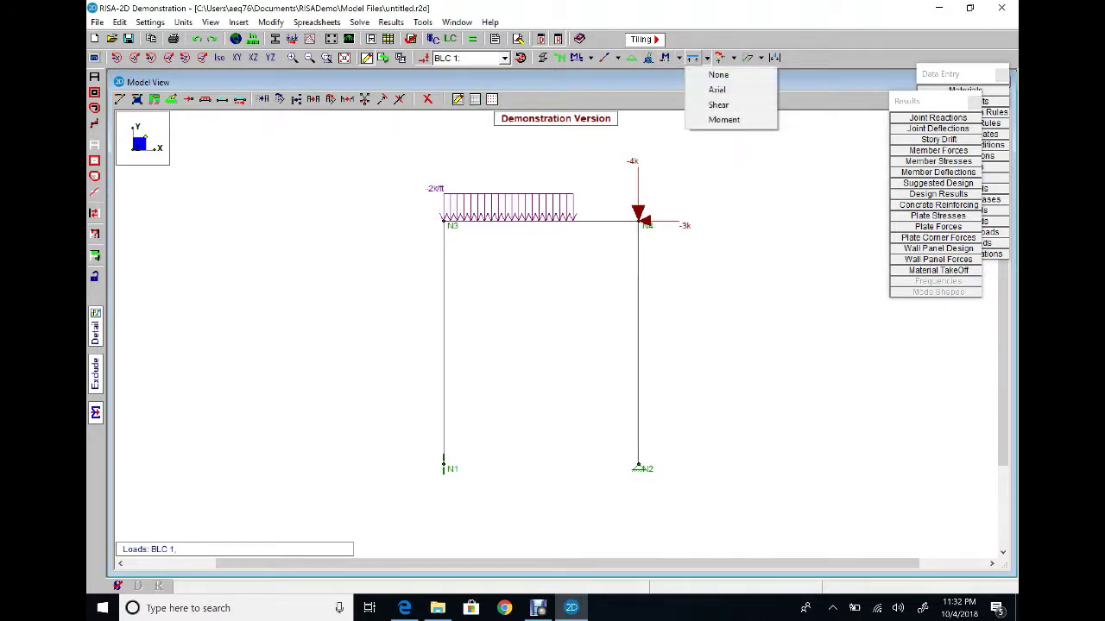
{"action": "left_click", "coordinate": [716, 90]}
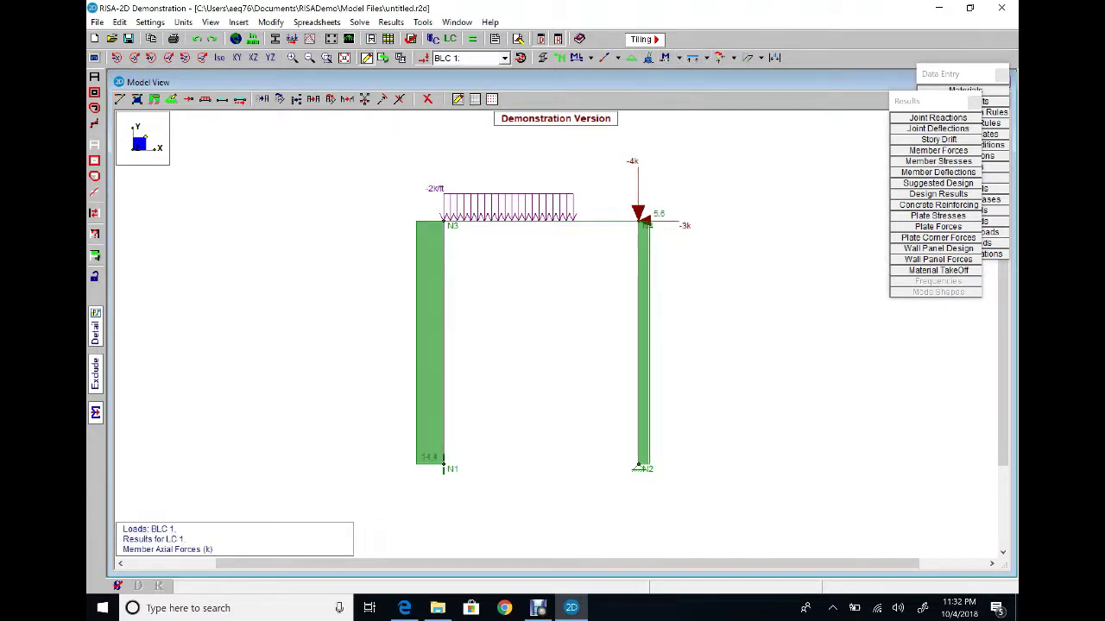
{"action": "left_click", "coordinate": [423, 57]}
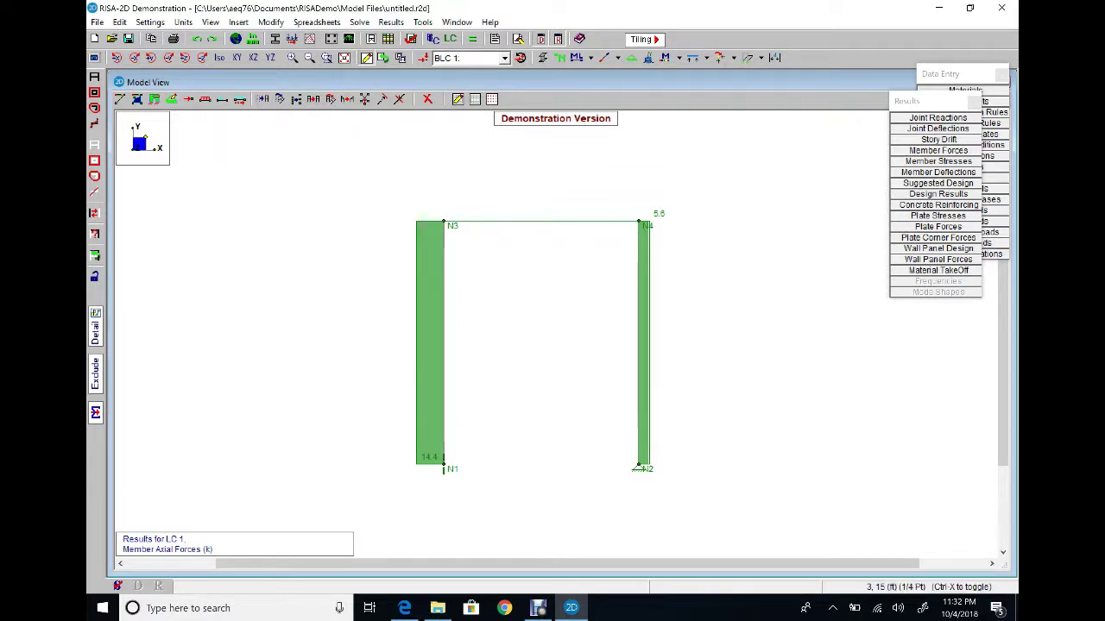
Display the frame's member shear force diagram, followed by the member bending moment diagram.
{"action": "left_click", "coordinate": [693, 57]}
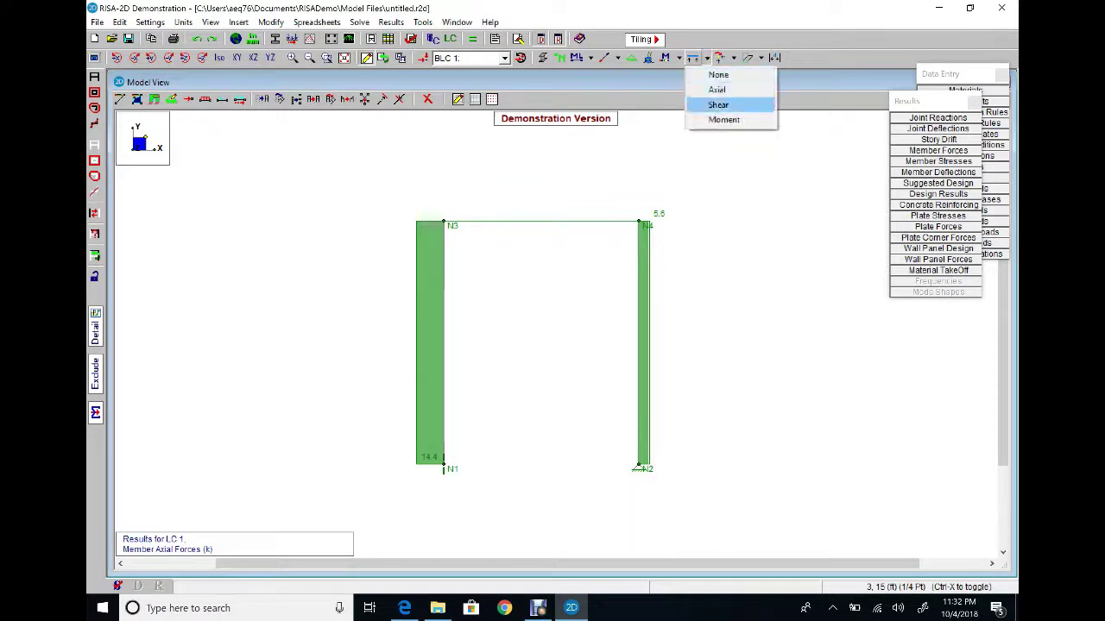
{"action": "left_click", "coordinate": [718, 105]}
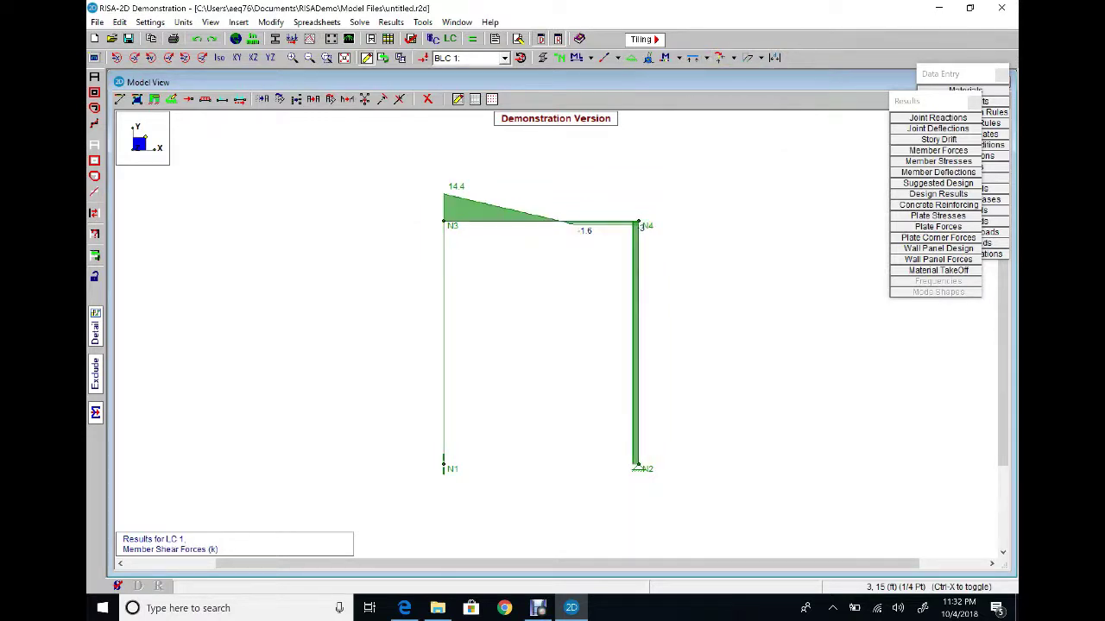
{"action": "left_click", "coordinate": [732, 57]}
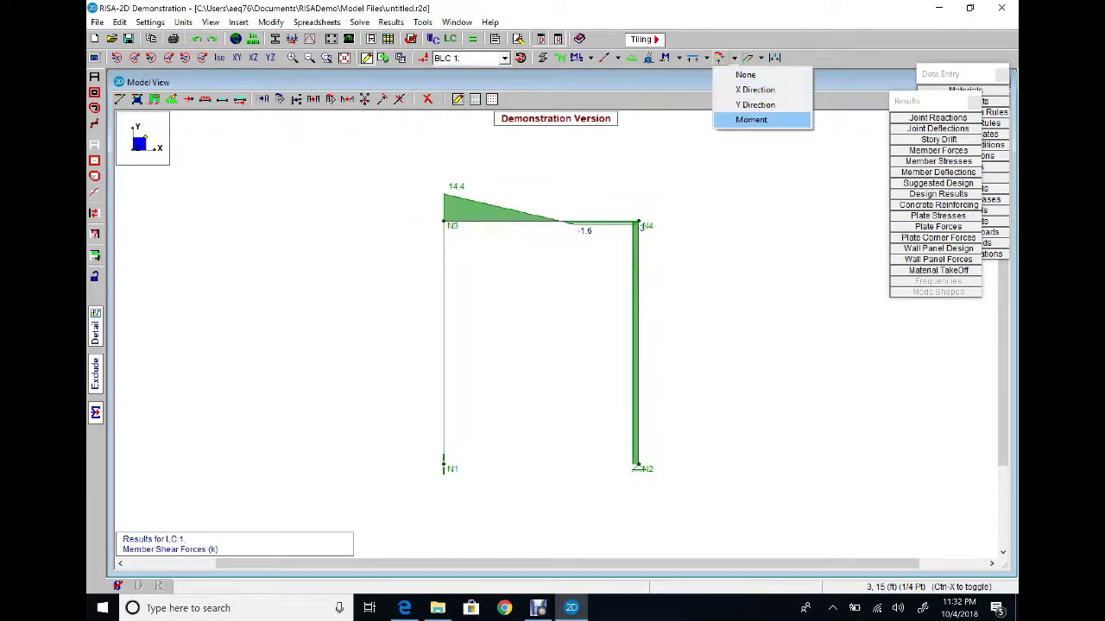
{"action": "left_click", "coordinate": [744, 118]}
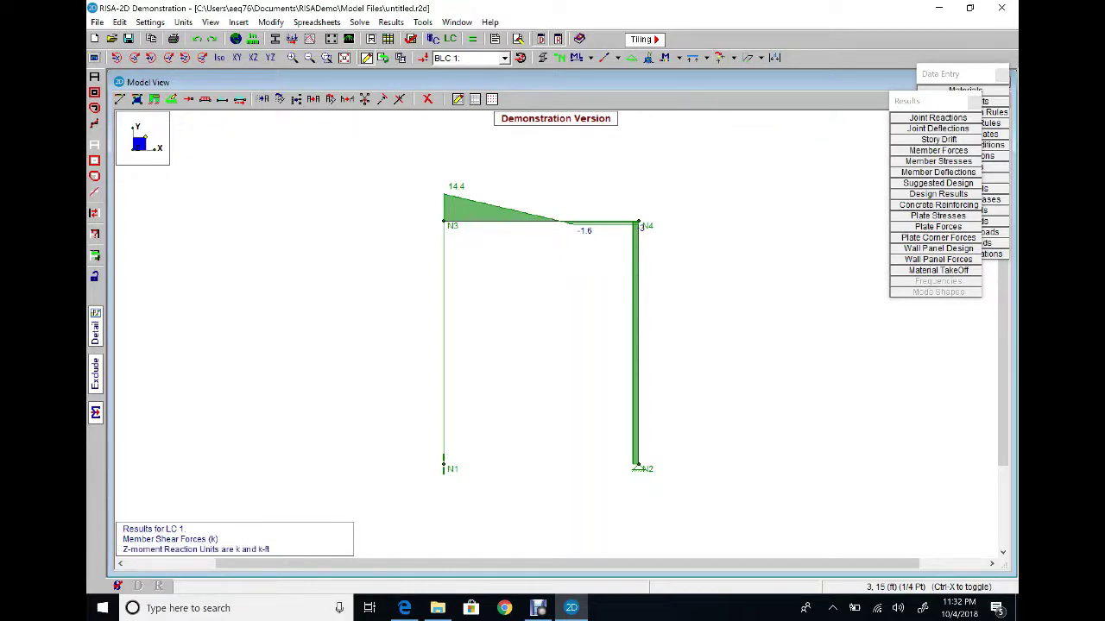
{"action": "left_click", "coordinate": [706, 57]}
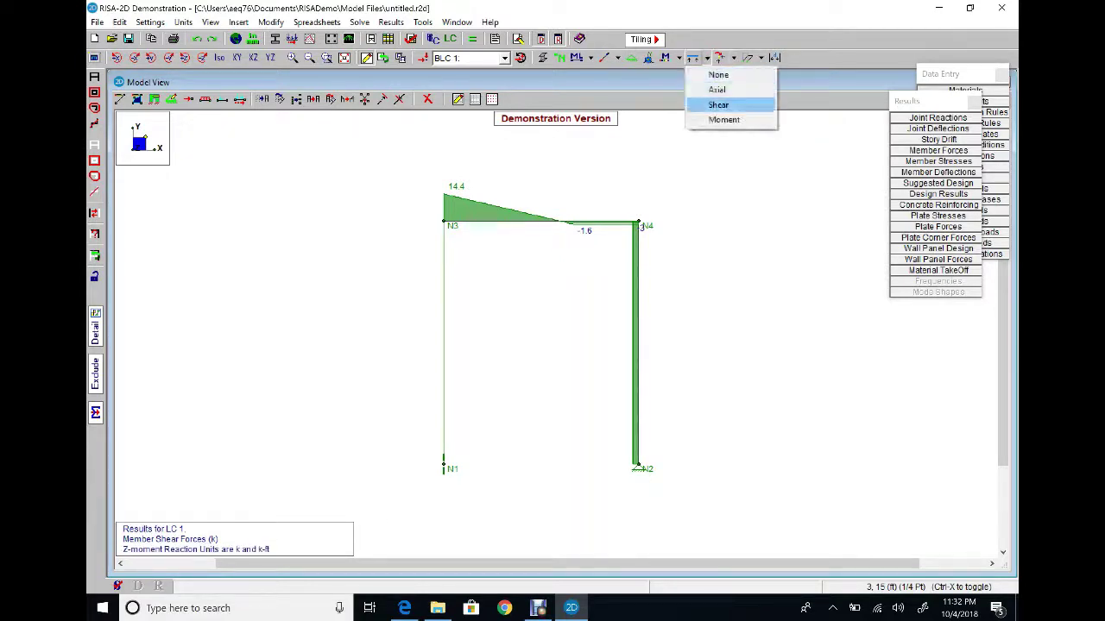
{"action": "left_click", "coordinate": [723, 119]}
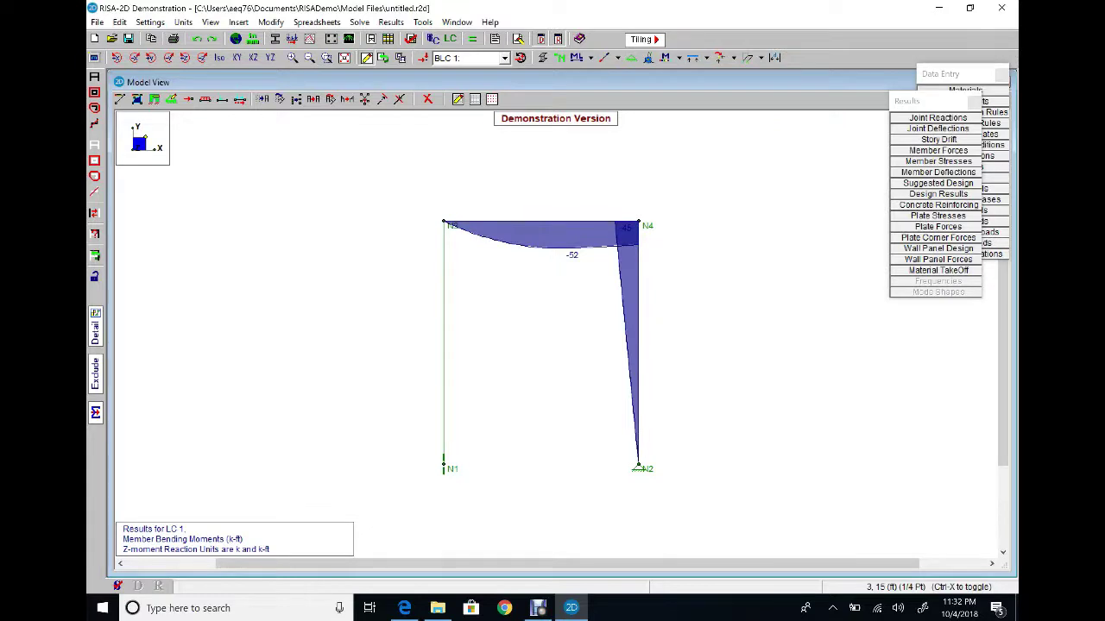
Display the joint reactions in the X direction and in the Y direction at the frame's supports.
{"action": "left_click", "coordinate": [733, 57]}
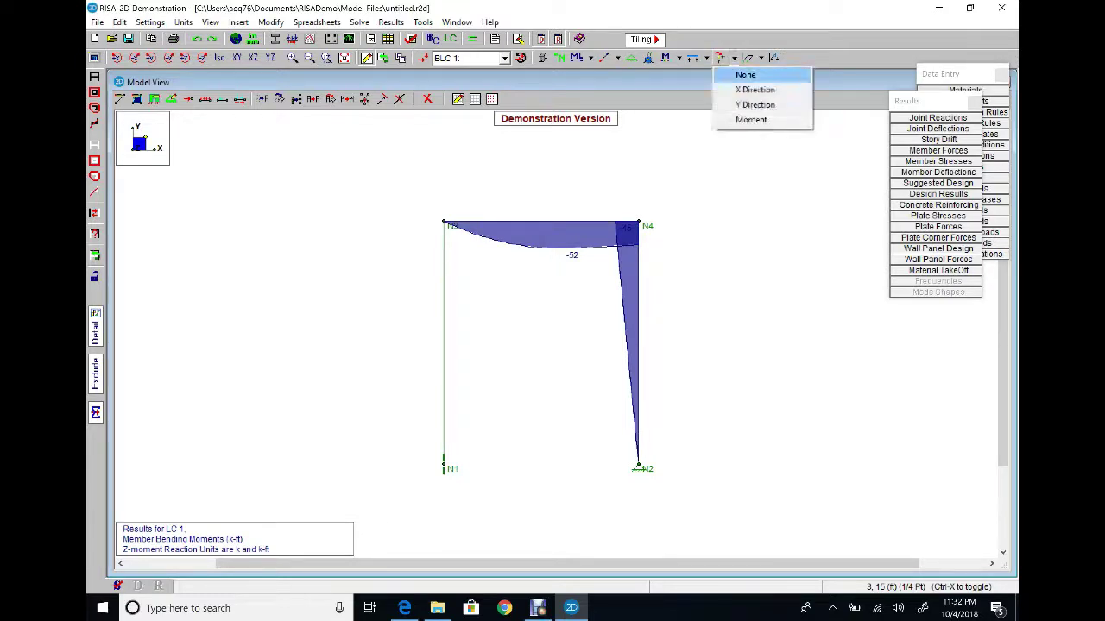
{"action": "left_click", "coordinate": [751, 89]}
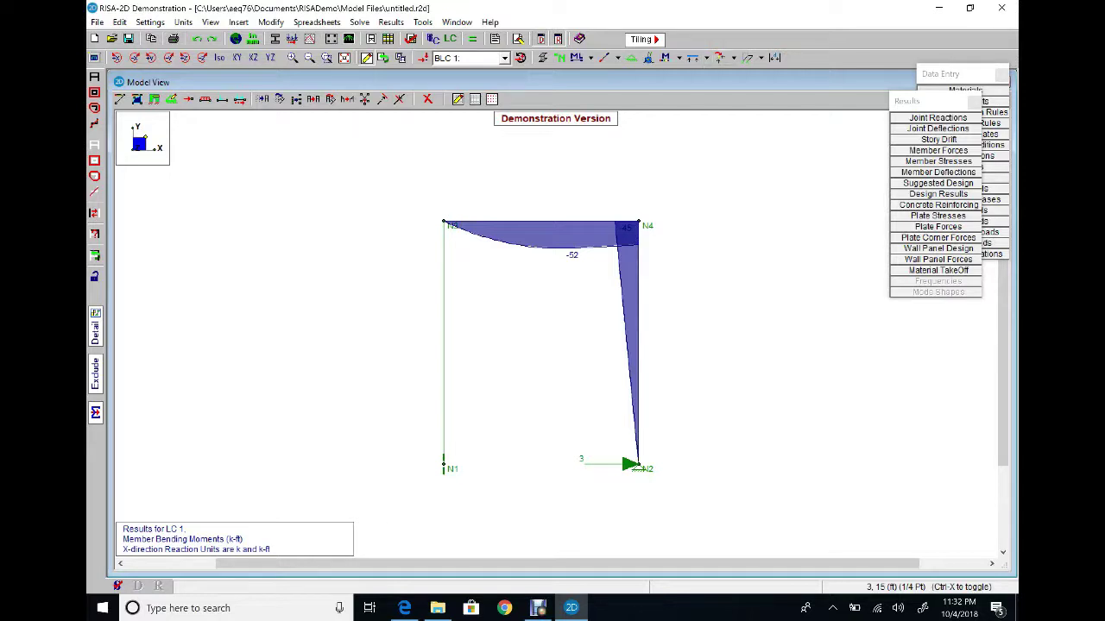
{"action": "left_click", "coordinate": [733, 57]}
{"action": "left_click", "coordinate": [751, 104]}
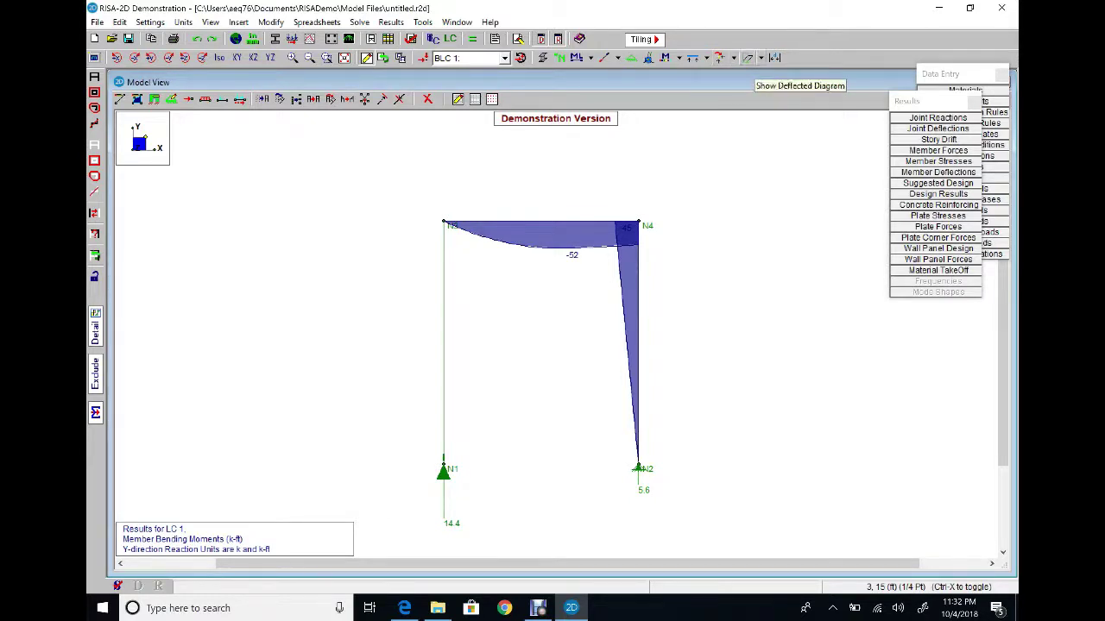
Display the frame's deflected shape for the load combination, with member force diagrams and reactions set to None.
{"action": "left_click", "coordinate": [760, 57]}
{"action": "left_click", "coordinate": [809, 89]}
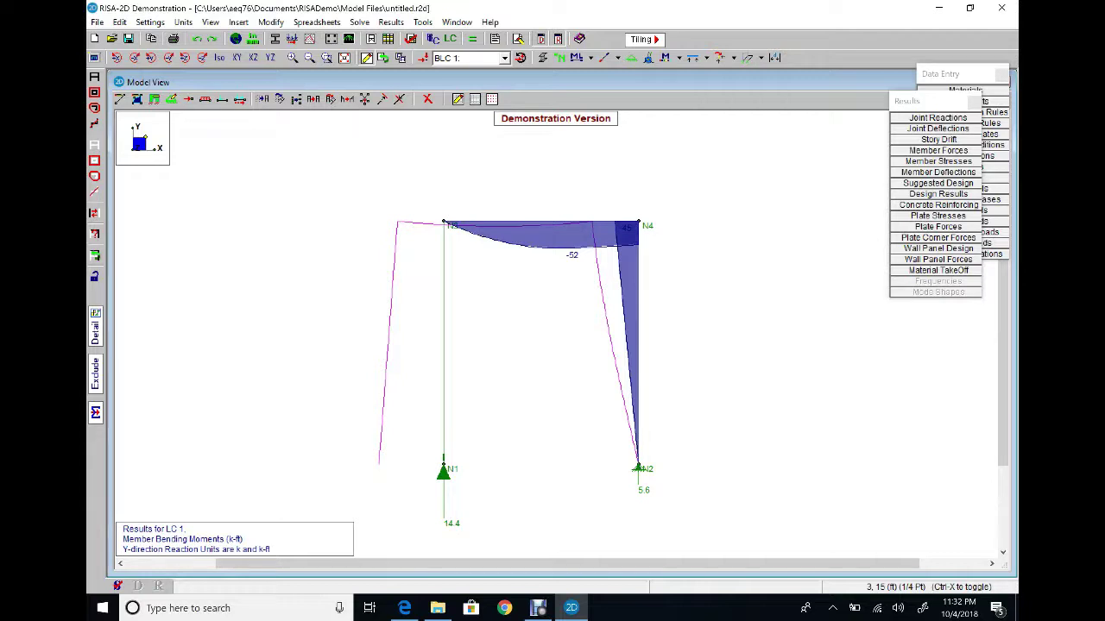
{"action": "left_click", "coordinate": [706, 58]}
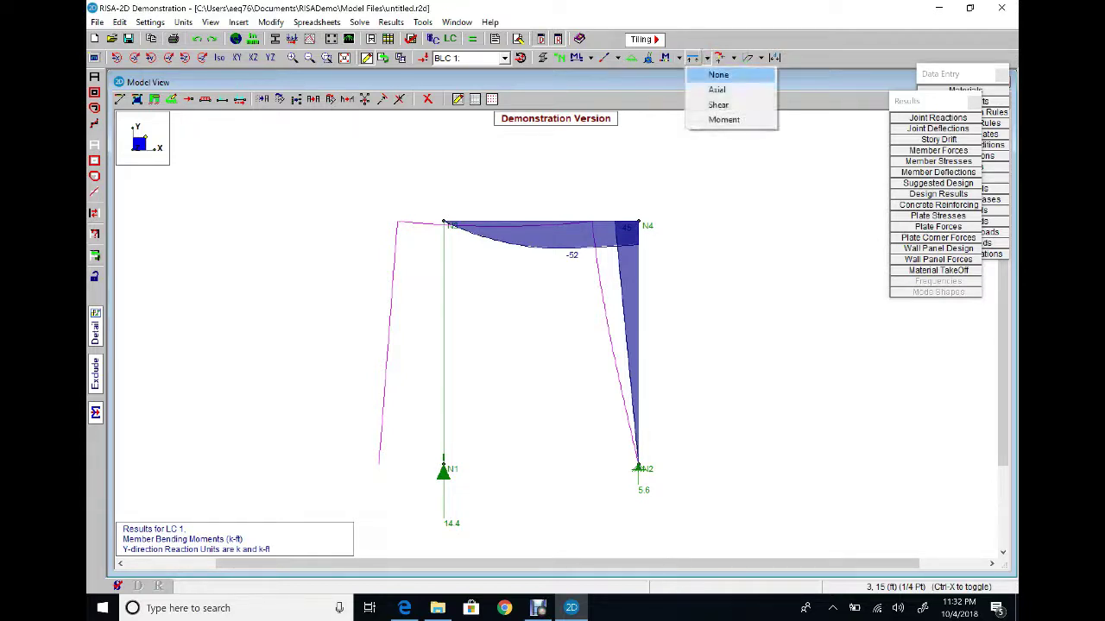
{"action": "left_click", "coordinate": [718, 75]}
{"action": "left_click", "coordinate": [721, 57]}
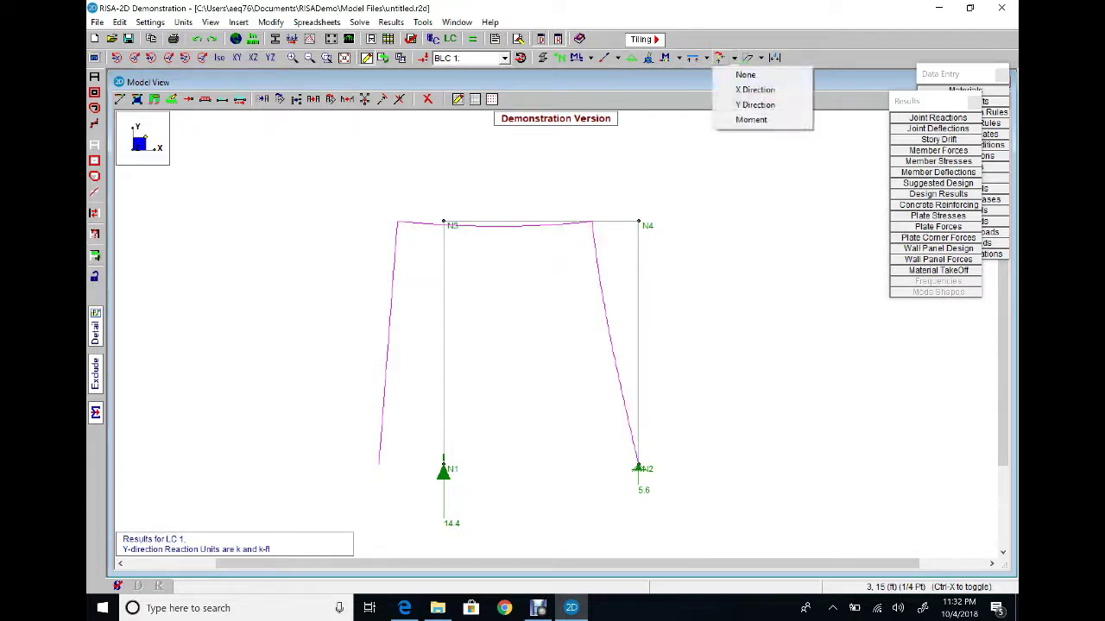
{"action": "left_click", "coordinate": [739, 75]}
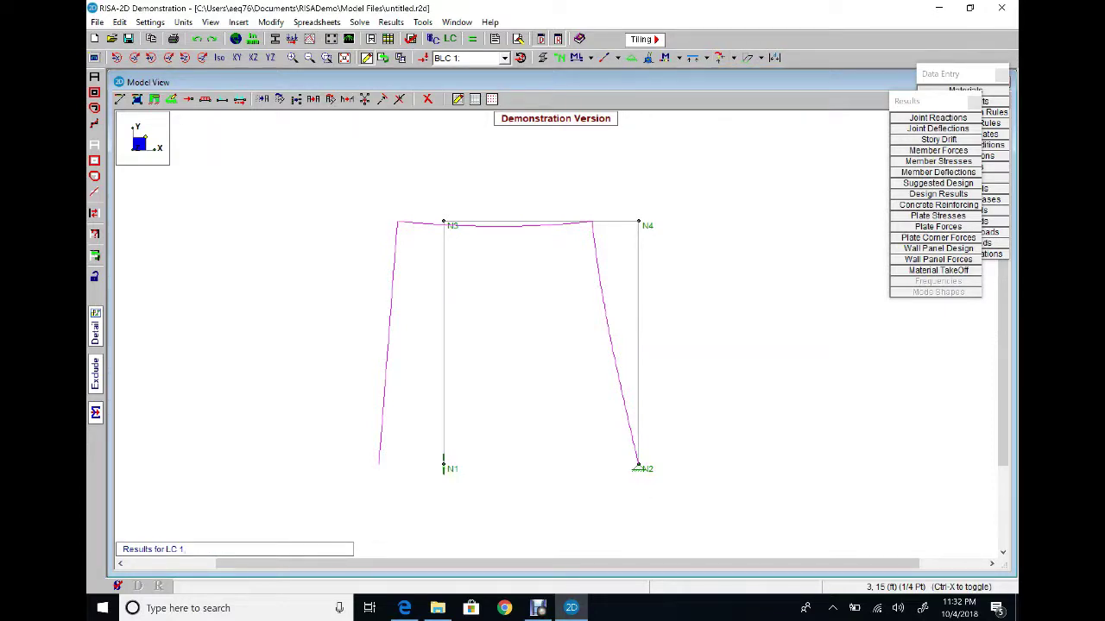
Switch to the homework PDF in Edge and mark the displaced positions of corners B and C with green crosses.
{"action": "left_click", "coordinate": [404, 608]}
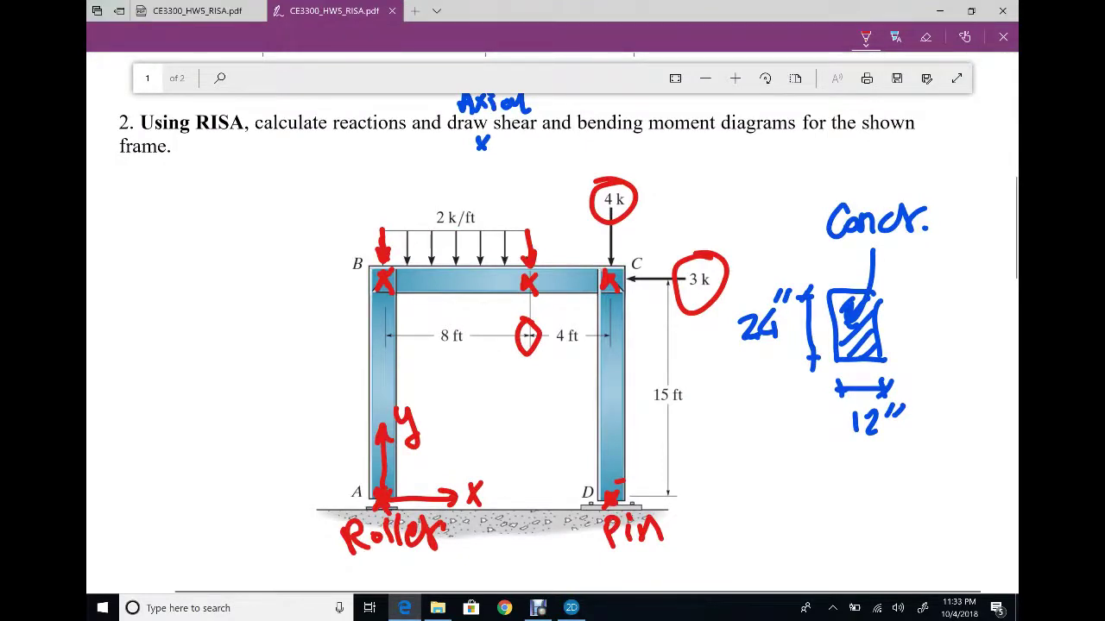
{"action": "left_click", "coordinate": [866, 36]}
{"action": "left_click", "coordinate": [847, 171]}
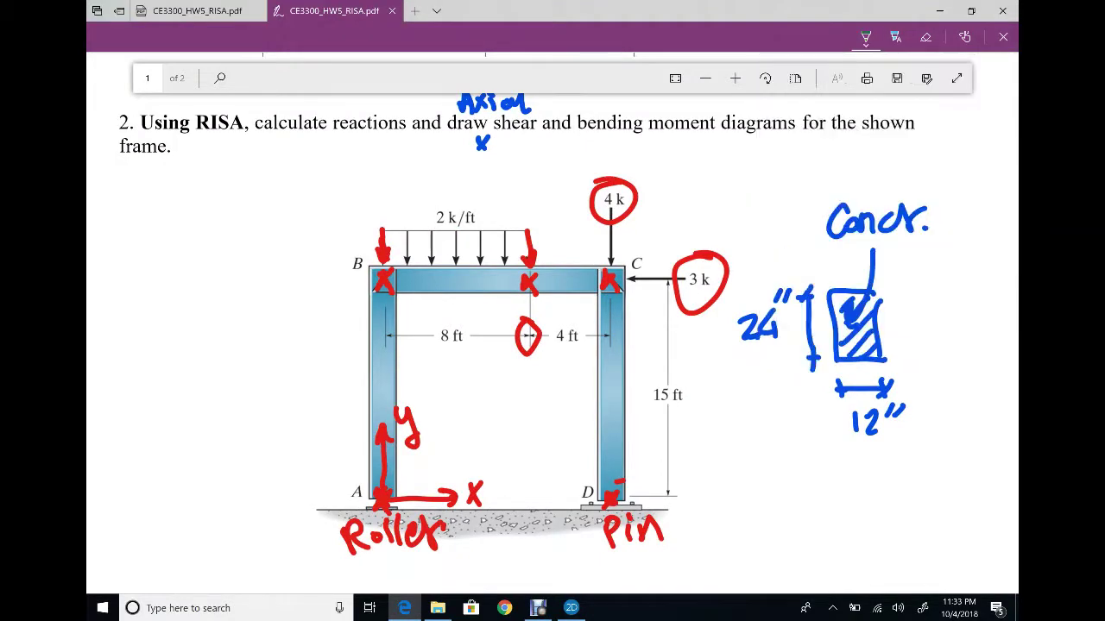
{"action": "mouse_move", "coordinate": [582, 268]}
{"action": "left_mouse_down"}
{"action": "mouse_move", "coordinate": [568, 284]}
{"action": "mouse_move", "coordinate": [585, 284]}
{"action": "left_mouse_up"}
{"action": "mouse_move", "coordinate": [323, 268]}
{"action": "left_mouse_down"}
{"action": "mouse_move", "coordinate": [311, 286]}
{"action": "mouse_move", "coordinate": [337, 285]}
{"action": "left_mouse_up"}
{"action": "left_click_drag", "start_coordinate": [315, 286], "coordinate": [314, 299]}
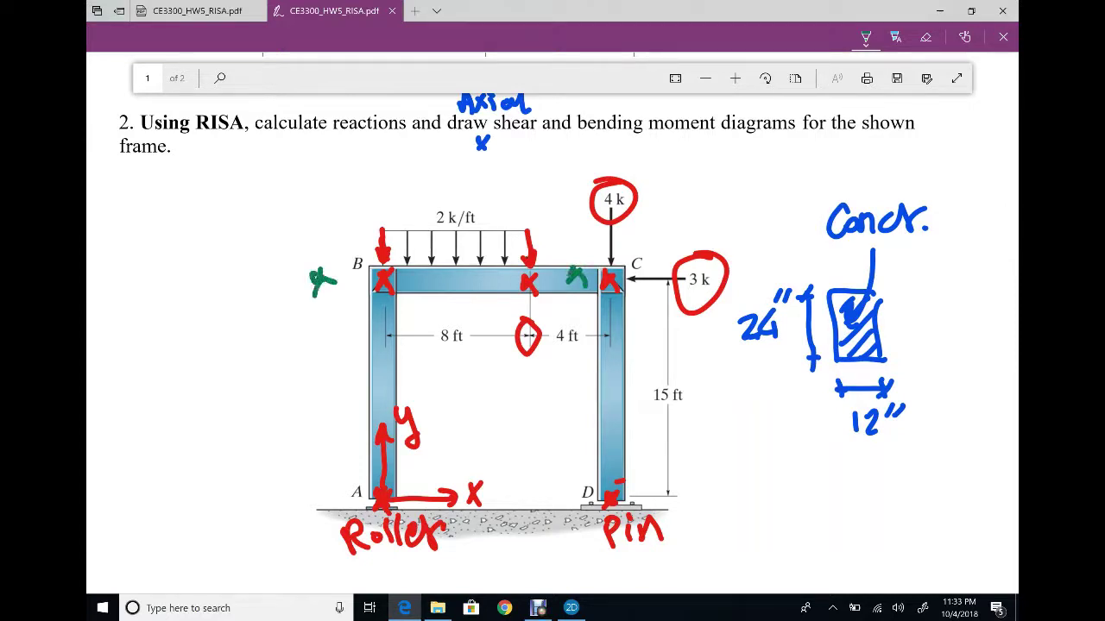
Sketch the deflected columns and beam in green through the displaced corner marks, and circle the 3 k load in green.
{"action": "left_click_drag", "start_coordinate": [571, 274], "coordinate": [606, 497]}
{"action": "left_click_drag", "start_coordinate": [321, 286], "coordinate": [356, 518]}
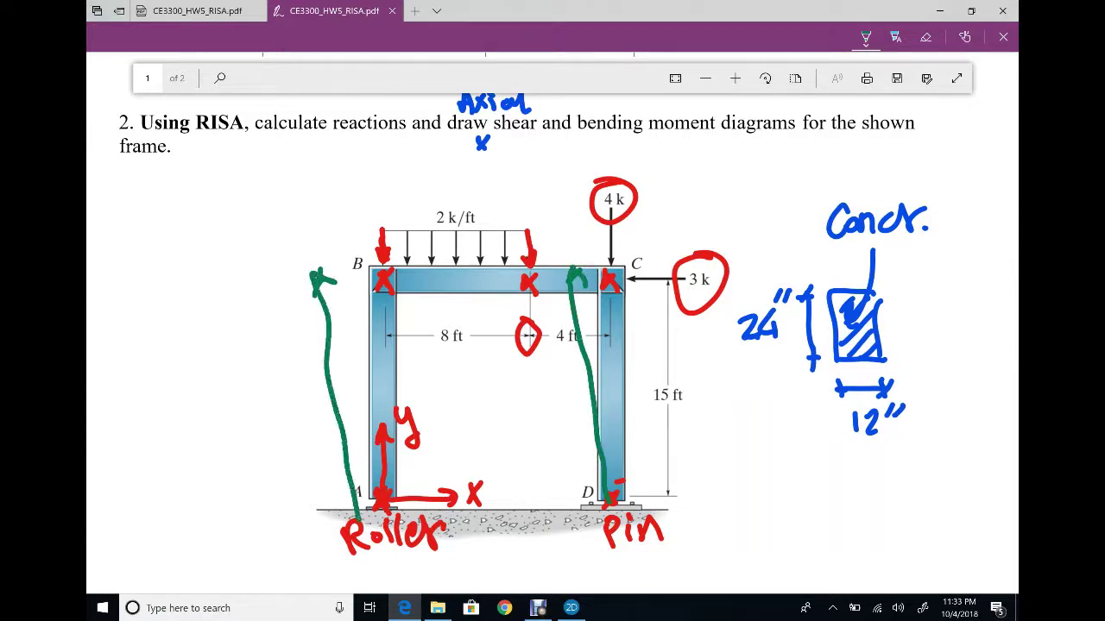
{"action": "left_click_drag", "start_coordinate": [583, 272], "coordinate": [306, 297]}
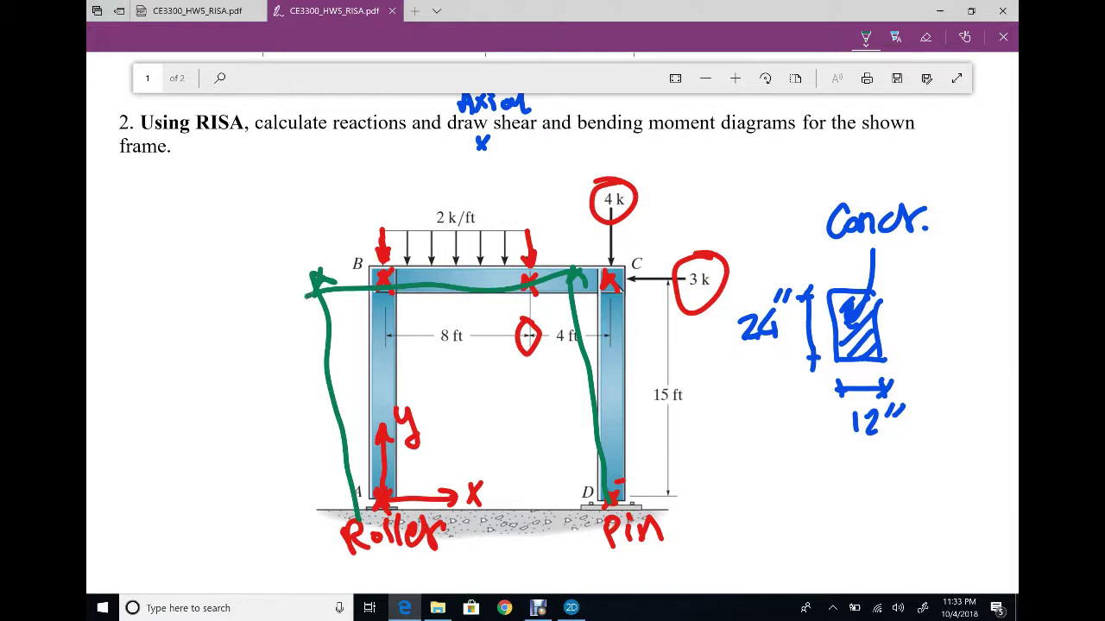
{"action": "mouse_move", "coordinate": [704, 234]}
{"action": "left_mouse_down"}
{"action": "mouse_move", "coordinate": [709, 311]}
{"action": "mouse_move", "coordinate": [649, 249]}
{"action": "left_mouse_up"}
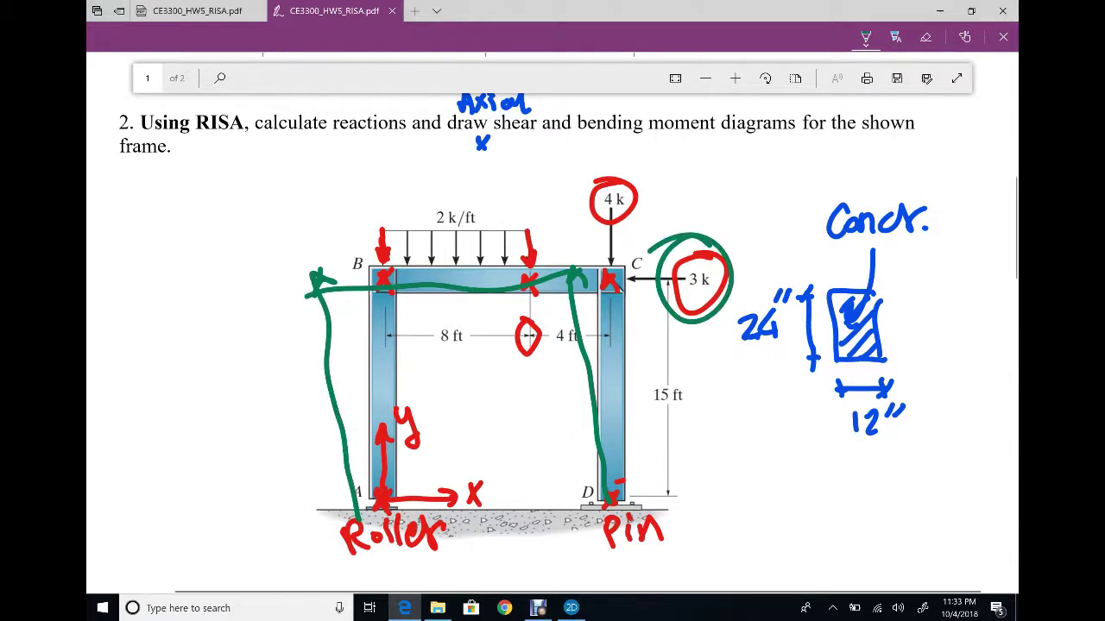
Return to RISA-2D and set the new model's units to Standard Metric, with lengths in meters and forces in kN.
{"action": "left_click", "coordinate": [571, 607]}
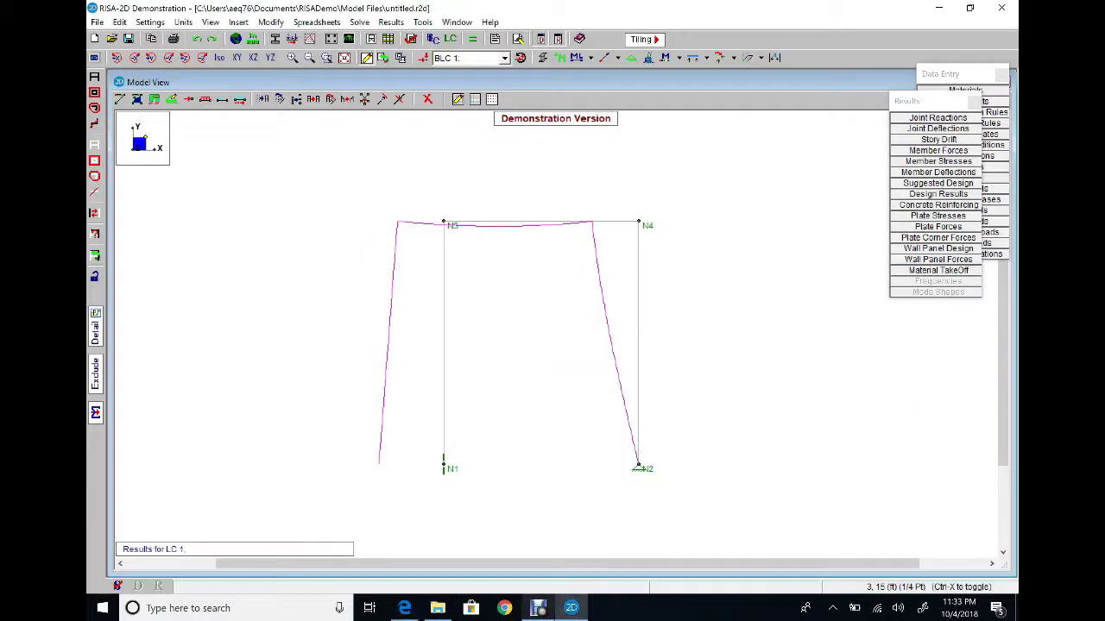
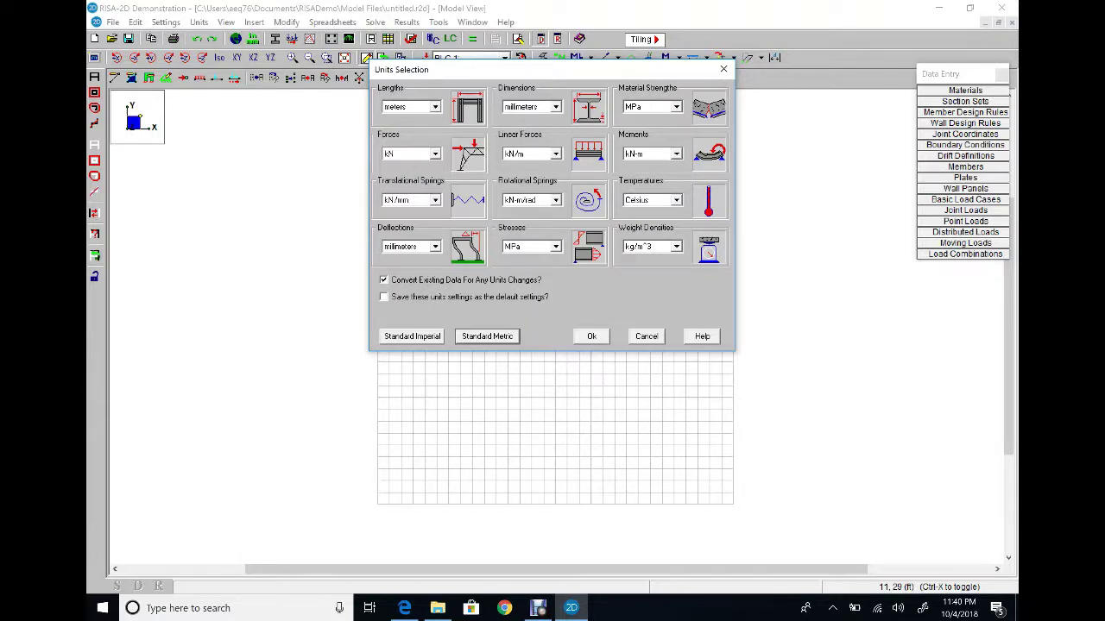
{"action": "left_click", "coordinate": [591, 336]}
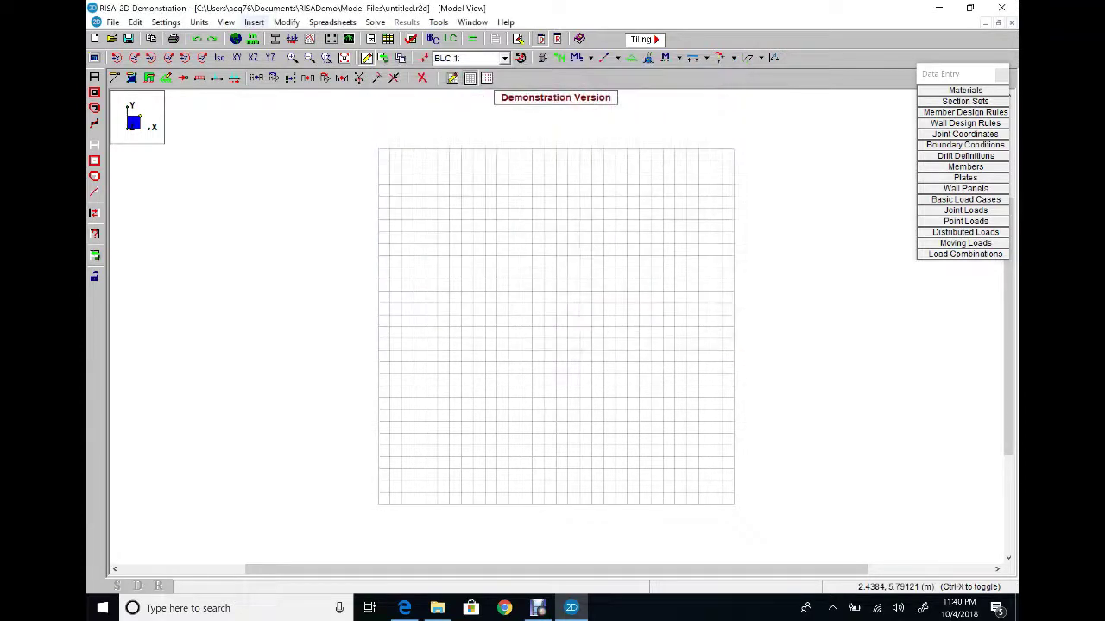
Open the joint coordinates spreadsheet and enter joints N1 at (0, 0) and N2 at (3, 0) meters.
{"action": "left_click", "coordinate": [254, 21]}
{"action": "left_click", "coordinate": [274, 53]}
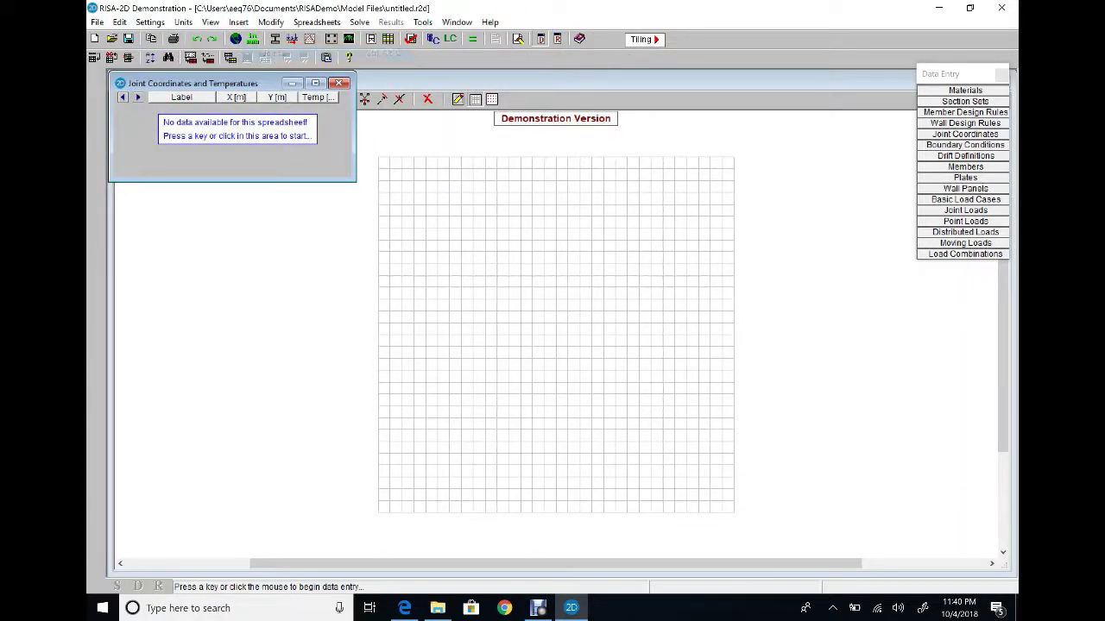
{"action": "key", "text": "Return"}
{"action": "key", "text": "Return"}
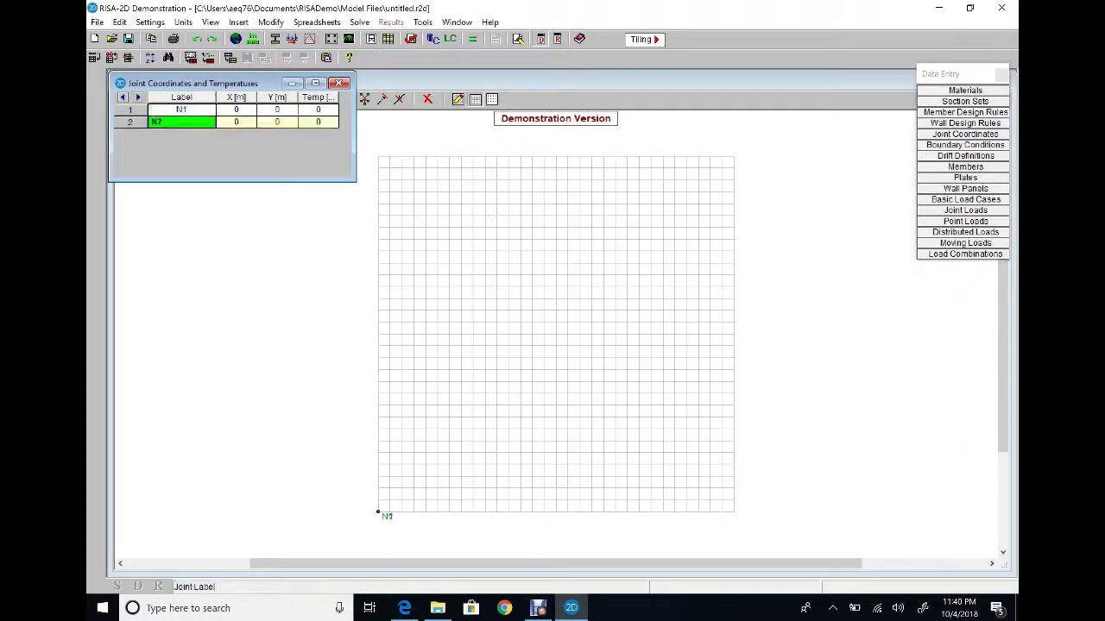
{"action": "key", "text": "Right"}
{"action": "type", "text": "3"}
{"action": "key", "text": "Return"}
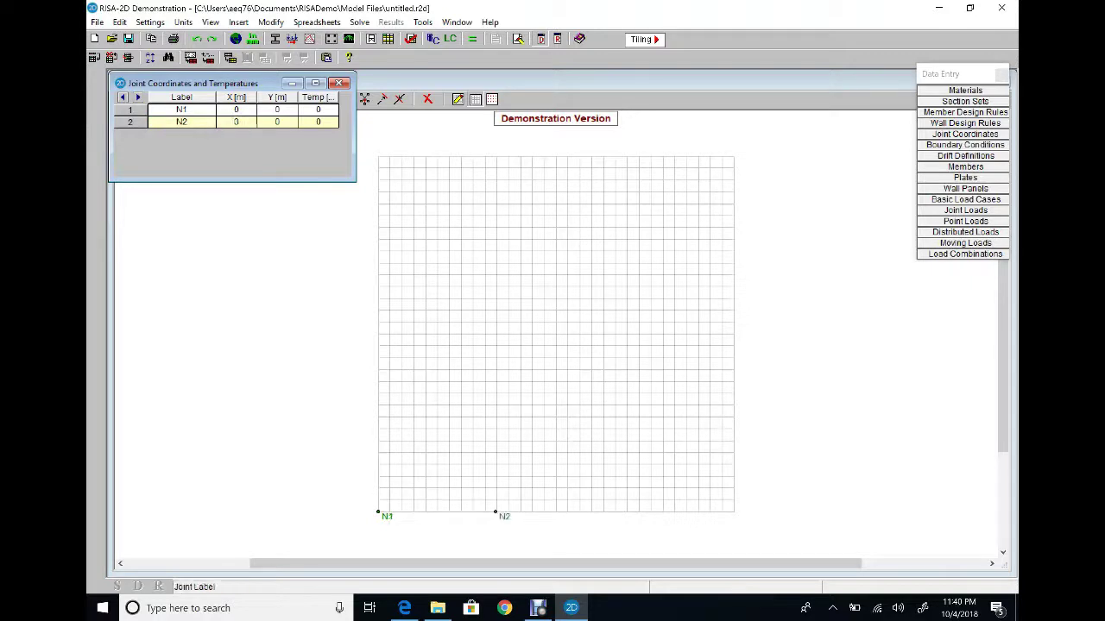
Add joint N3 at X 1.5 m and Y 1.5 m to the joint coordinates.
{"action": "key", "text": "Down"}
{"action": "key", "text": "Right"}
{"action": "type", "text": "1"}
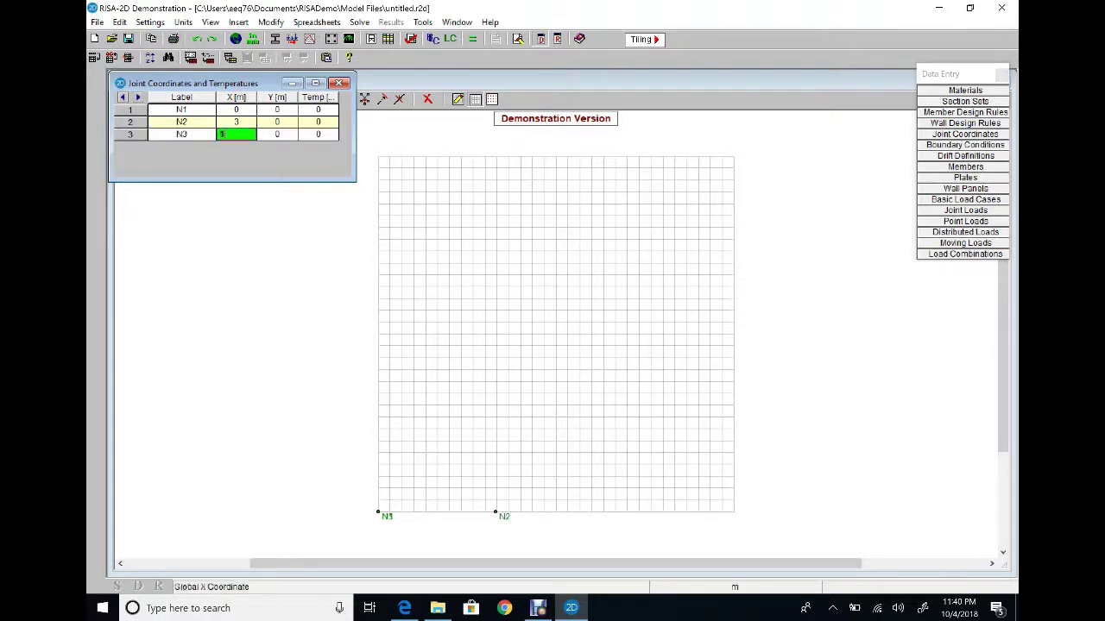
{"action": "type", "text": ".5"}
{"action": "key", "text": "Return"}
{"action": "type", "text": "1"}
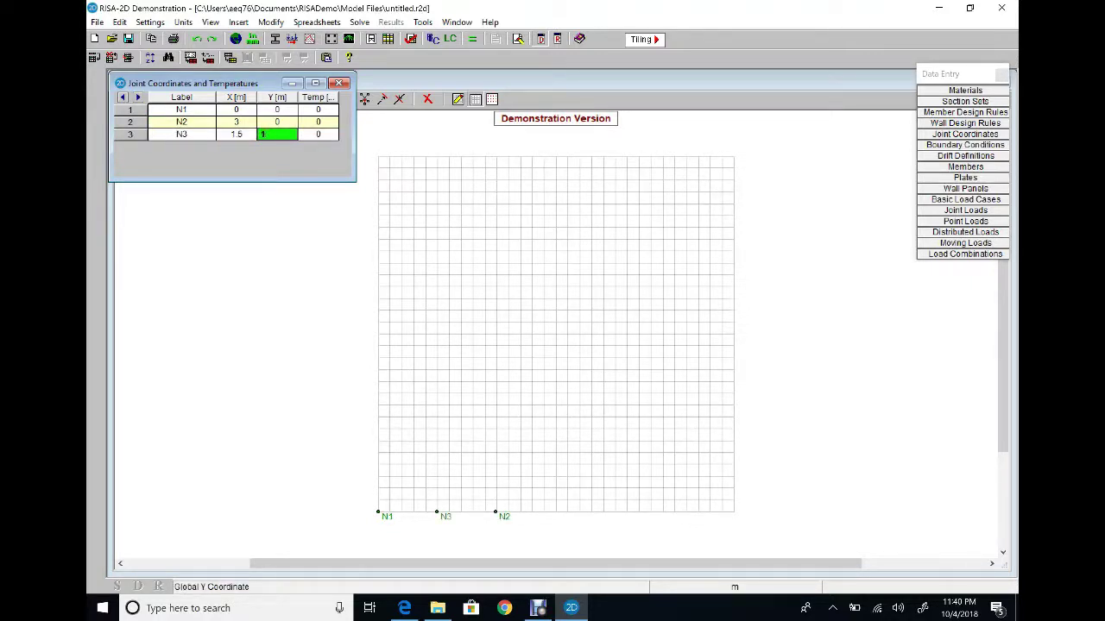
{"action": "type", "text": ".5"}
{"action": "key", "text": "Return"}
Add joint N4 at X 3 m and Y 3 m, and close the joint coordinates spreadsheet.
{"action": "key", "text": "Down"}
{"action": "key", "text": "Right"}
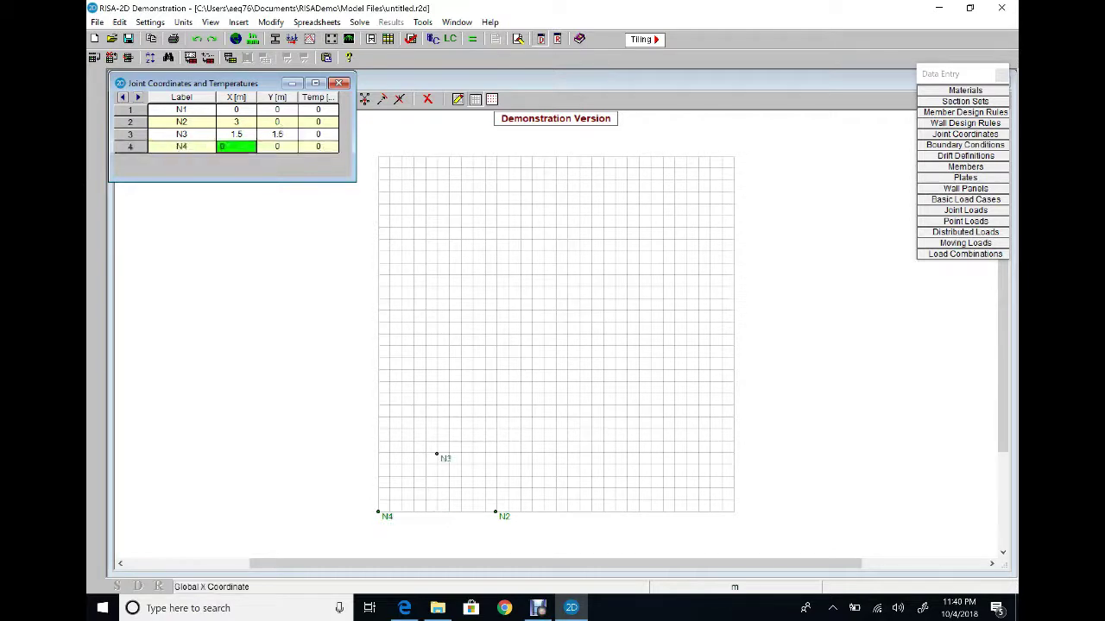
{"action": "type", "text": "3"}
{"action": "key", "text": "Return"}
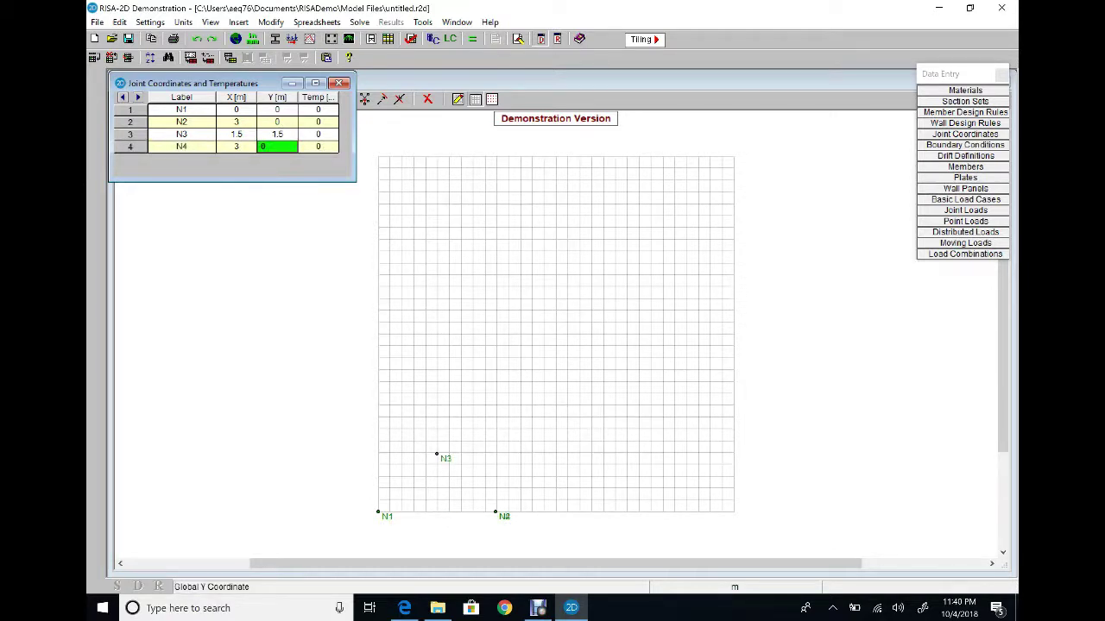
{"action": "key", "text": "Return"}
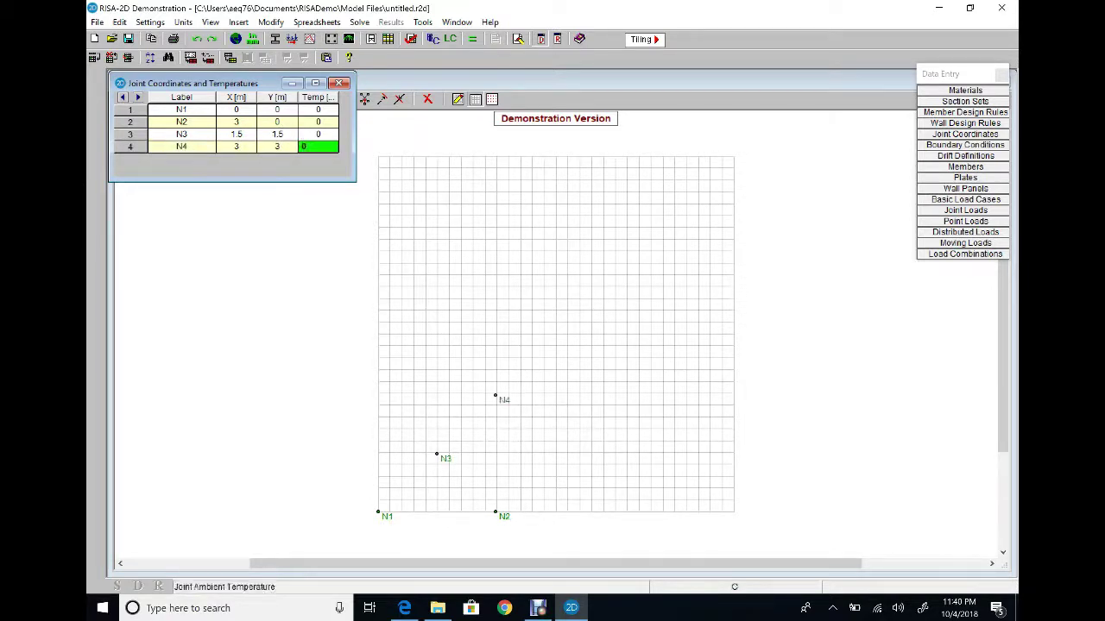
{"action": "left_click", "coordinate": [341, 83]}
Hide the drawing grid in the model view and enlarge the view of the four joints.
{"action": "left_click", "coordinate": [209, 22]}
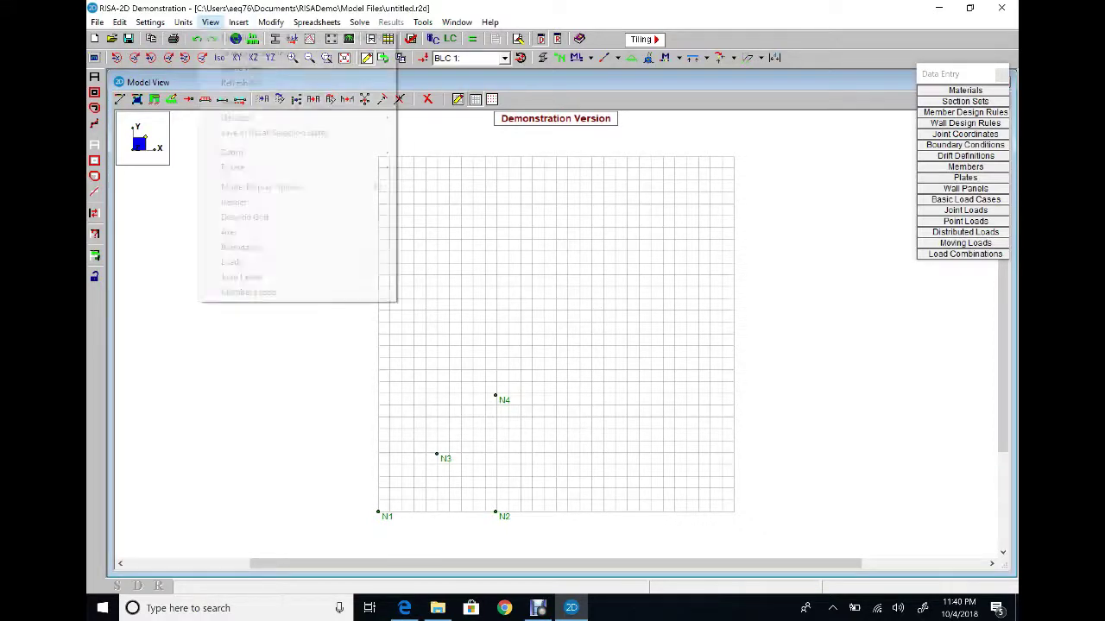
{"action": "left_click", "coordinate": [244, 217]}
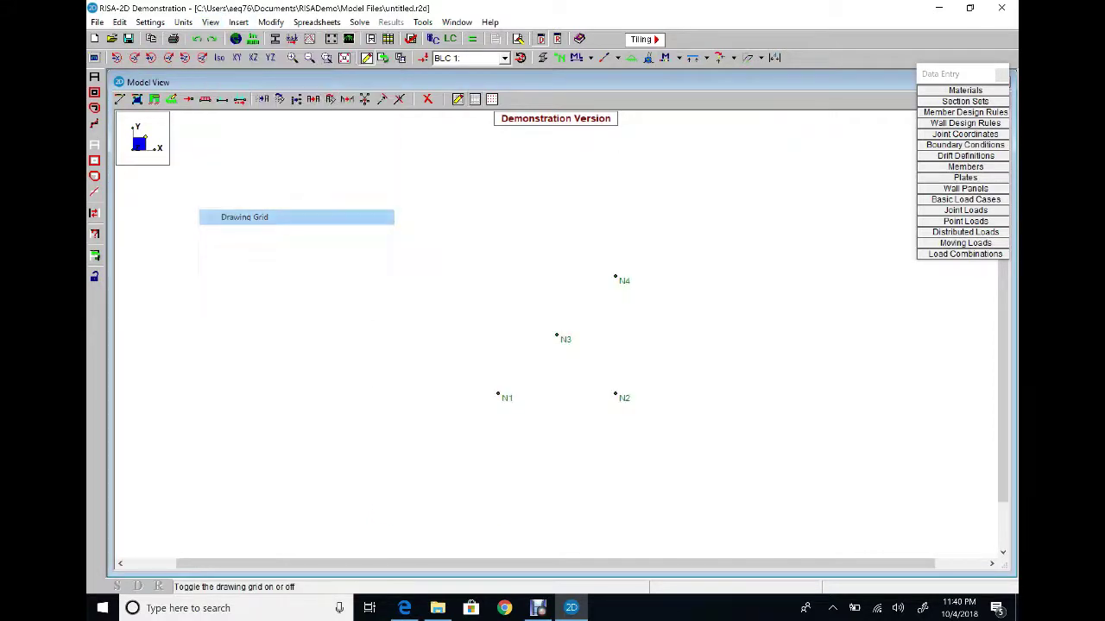
{"action": "scroll", "coordinate": [556, 334], "scroll_direction": "up", "scroll_amount": 4}
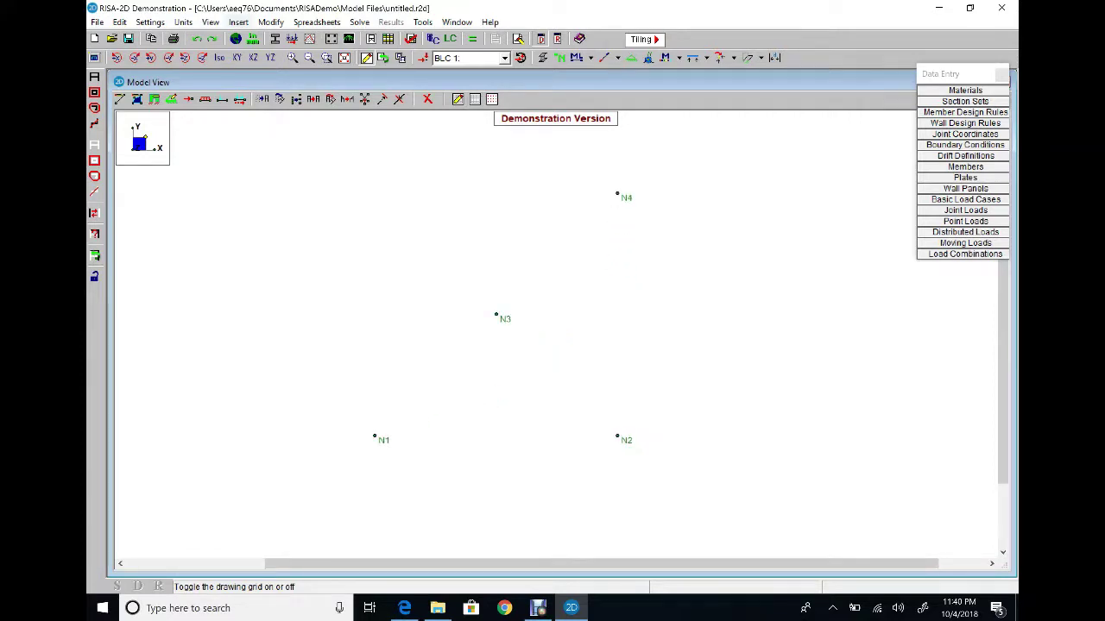
Start drawing members as Cold Formed, with the back-to-back CU shape 250T125-68 from the SSMA database.
{"action": "left_click", "coordinate": [238, 22]}
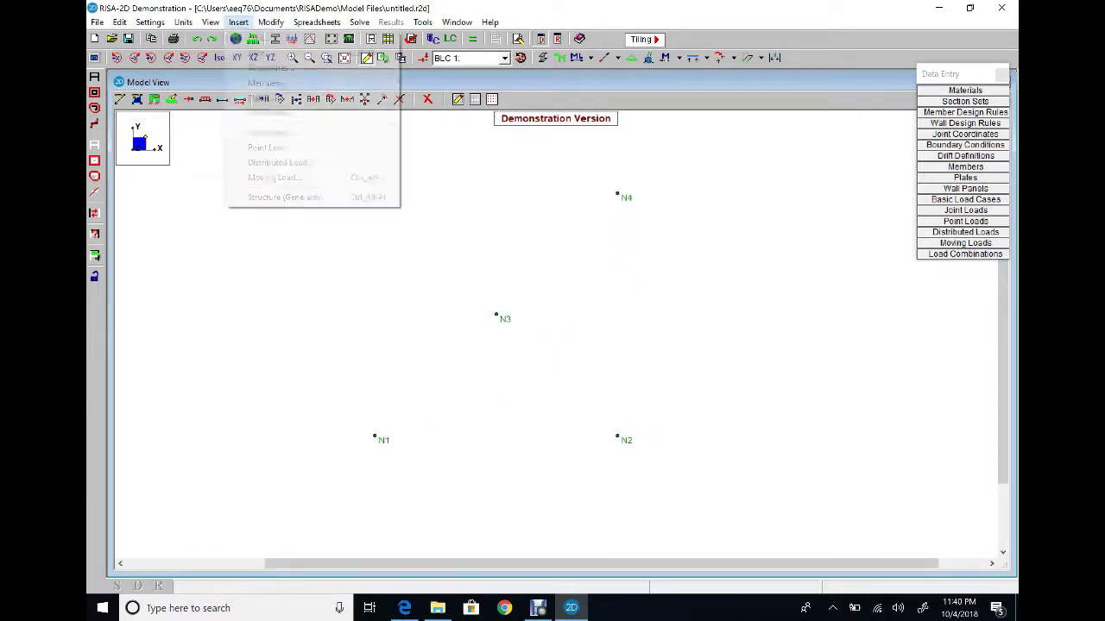
{"action": "left_click", "coordinate": [267, 83]}
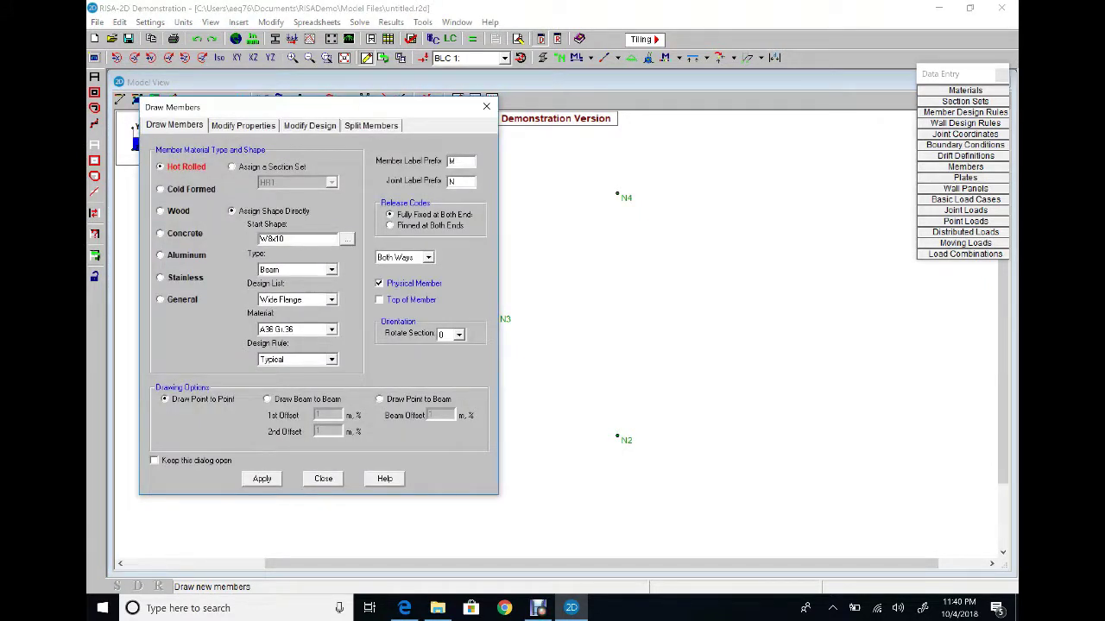
{"action": "left_click", "coordinate": [161, 189]}
{"action": "left_click", "coordinate": [346, 238]}
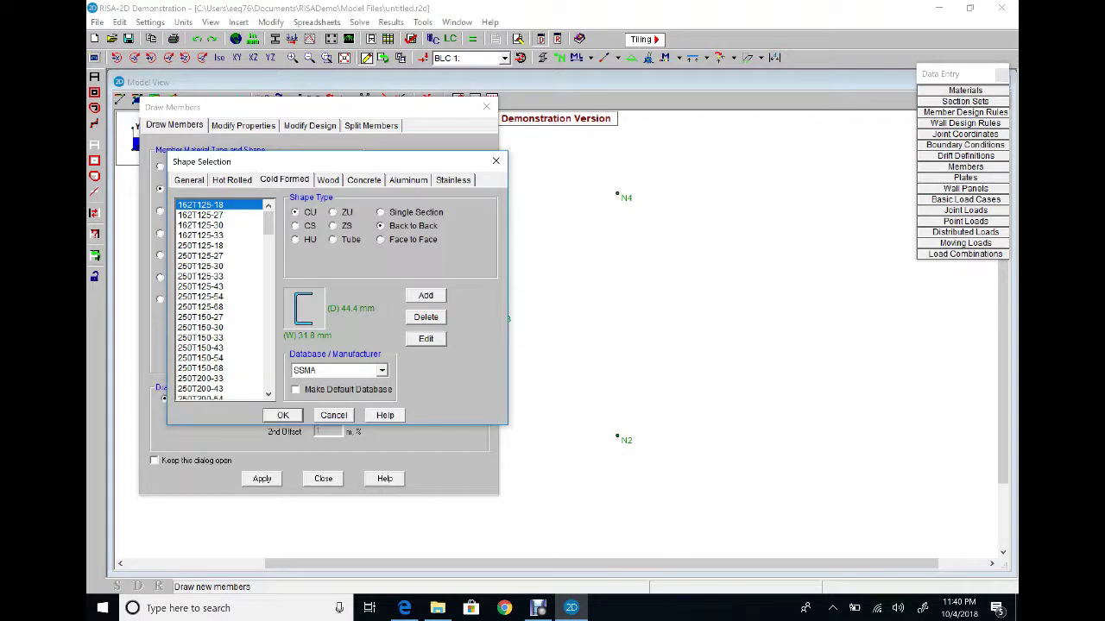
{"action": "left_click", "coordinate": [200, 308]}
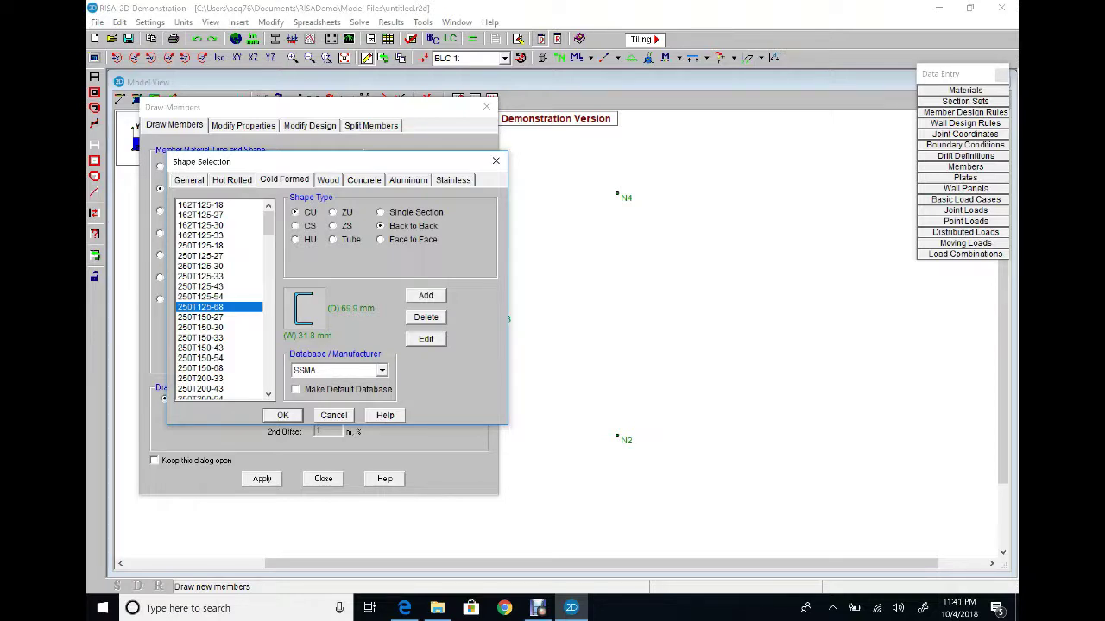
{"action": "key", "text": "Return"}
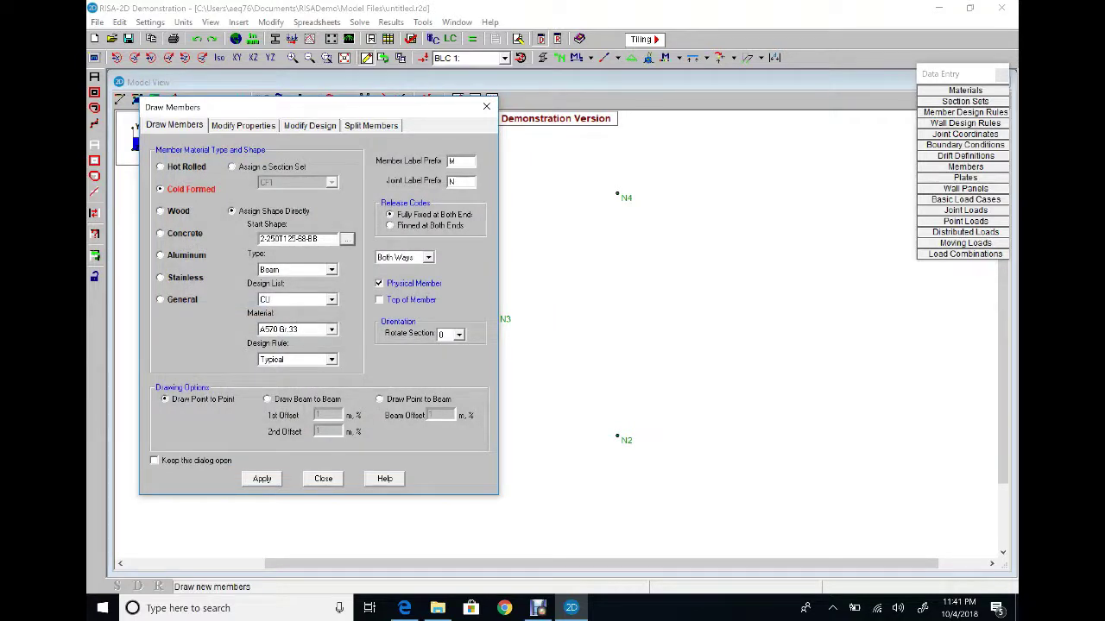
Switch to the homework PDF in Edge, trace truss member CD in red, and sketch a separate bar labeled "Pin" at both ends.
{"action": "left_click", "coordinate": [404, 608]}
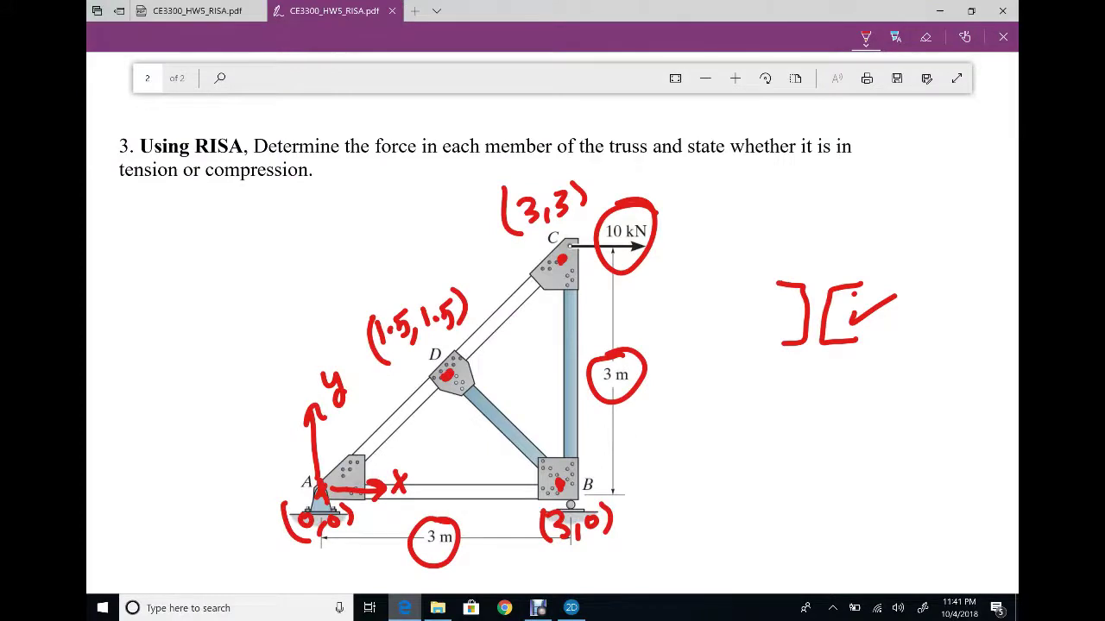
{"action": "left_click_drag", "start_coordinate": [552, 262], "coordinate": [449, 370]}
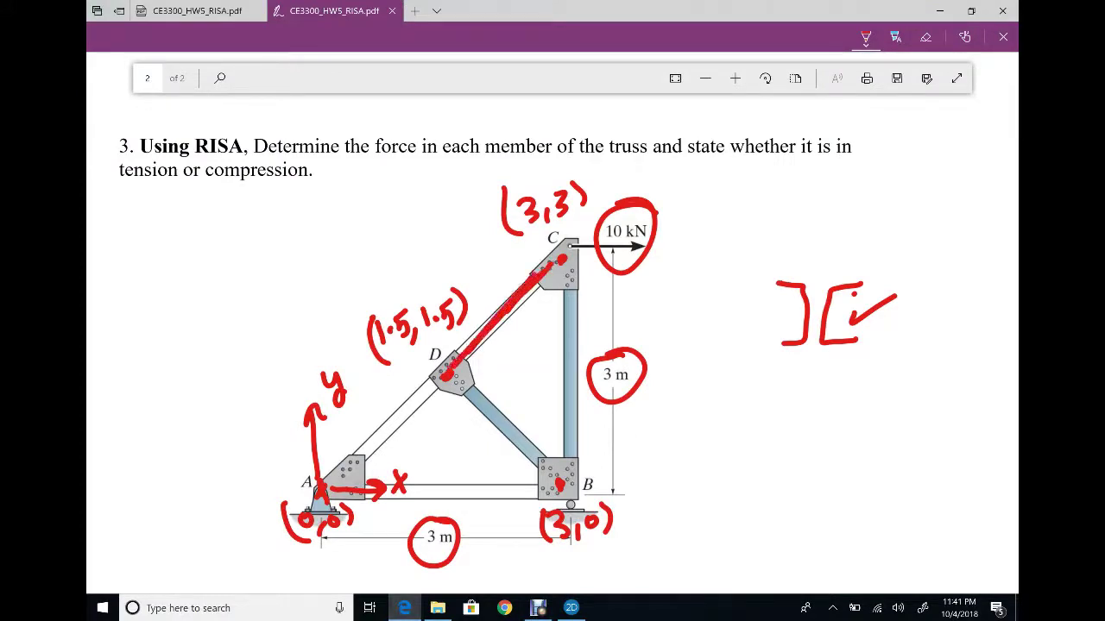
{"action": "mouse_move", "coordinate": [432, 190]}
{"action": "left_mouse_down"}
{"action": "mouse_move", "coordinate": [333, 292]}
{"action": "mouse_move", "coordinate": [442, 184]}
{"action": "left_mouse_up"}
{"action": "mouse_move", "coordinate": [278, 268]}
{"action": "left_mouse_down"}
{"action": "mouse_move", "coordinate": [301, 288]}
{"action": "mouse_move", "coordinate": [293, 255]}
{"action": "left_mouse_up"}
{"action": "mouse_move", "coordinate": [299, 266]}
{"action": "left_mouse_down"}
{"action": "mouse_move", "coordinate": [308, 254]}
{"action": "mouse_move", "coordinate": [289, 243]}
{"action": "left_mouse_up"}
{"action": "mouse_move", "coordinate": [309, 256]}
{"action": "left_mouse_down"}
{"action": "mouse_move", "coordinate": [315, 231]}
{"action": "mouse_move", "coordinate": [328, 243]}
{"action": "left_mouse_up"}
{"action": "left_click", "coordinate": [383, 173]}
{"action": "mouse_move", "coordinate": [385, 171]}
{"action": "left_mouse_down"}
{"action": "mouse_move", "coordinate": [378, 181]}
{"action": "mouse_move", "coordinate": [427, 152]}
{"action": "left_mouse_up"}
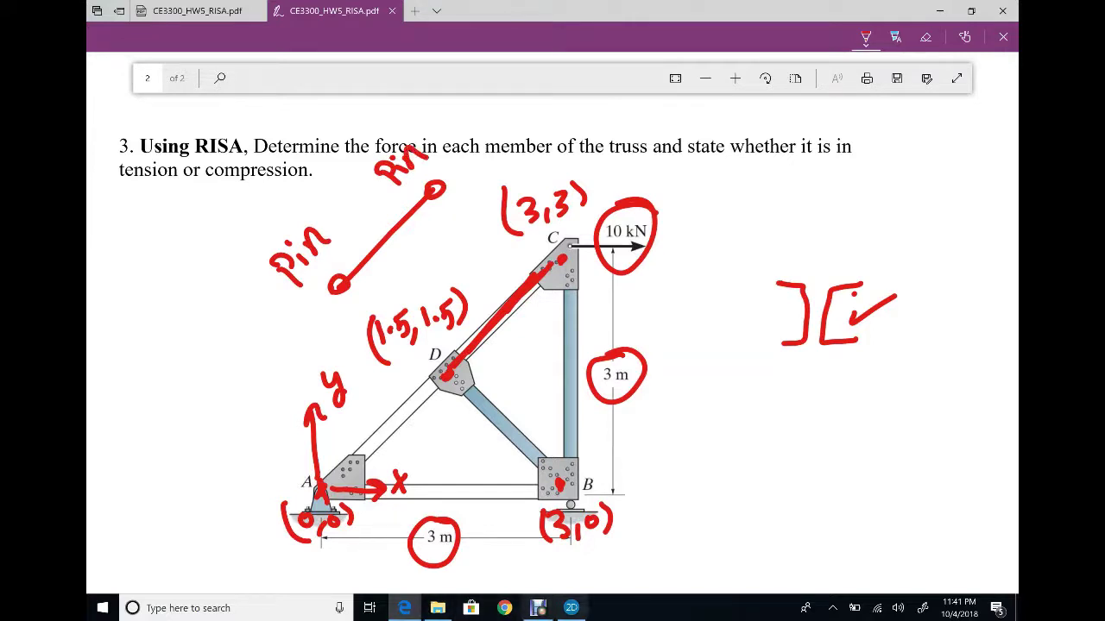
Return to RISA-2D and apply the Pinned at Both Ends release code to the members being drawn.
{"action": "left_click", "coordinate": [570, 608]}
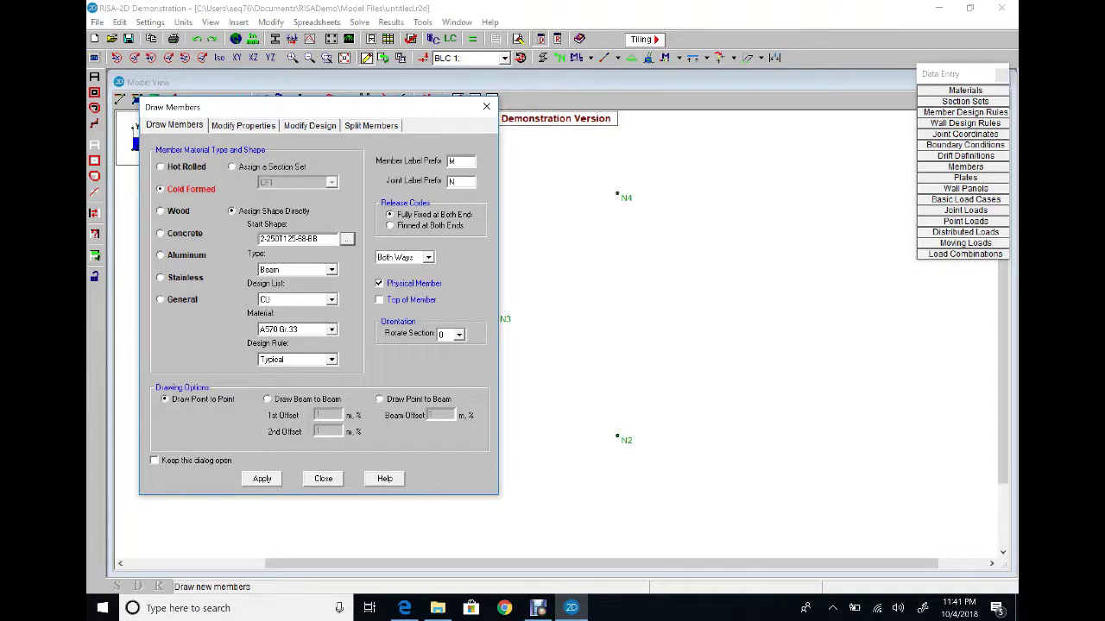
{"action": "left_click", "coordinate": [389, 226]}
{"action": "left_click", "coordinate": [262, 478]}
Draw the truss members N1–N2, N2–N4, N4–N3, N3–N1 and the inner diagonal N2–N3, and end member drawing.
{"action": "left_click", "coordinate": [374, 436]}
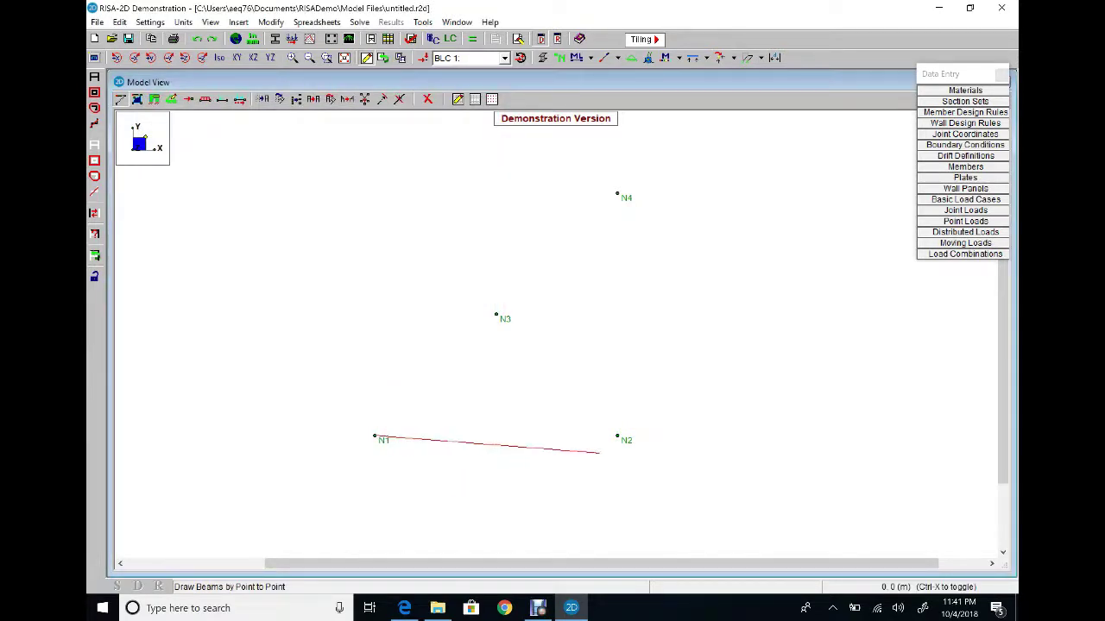
{"action": "left_click", "coordinate": [617, 436]}
{"action": "left_click", "coordinate": [616, 193]}
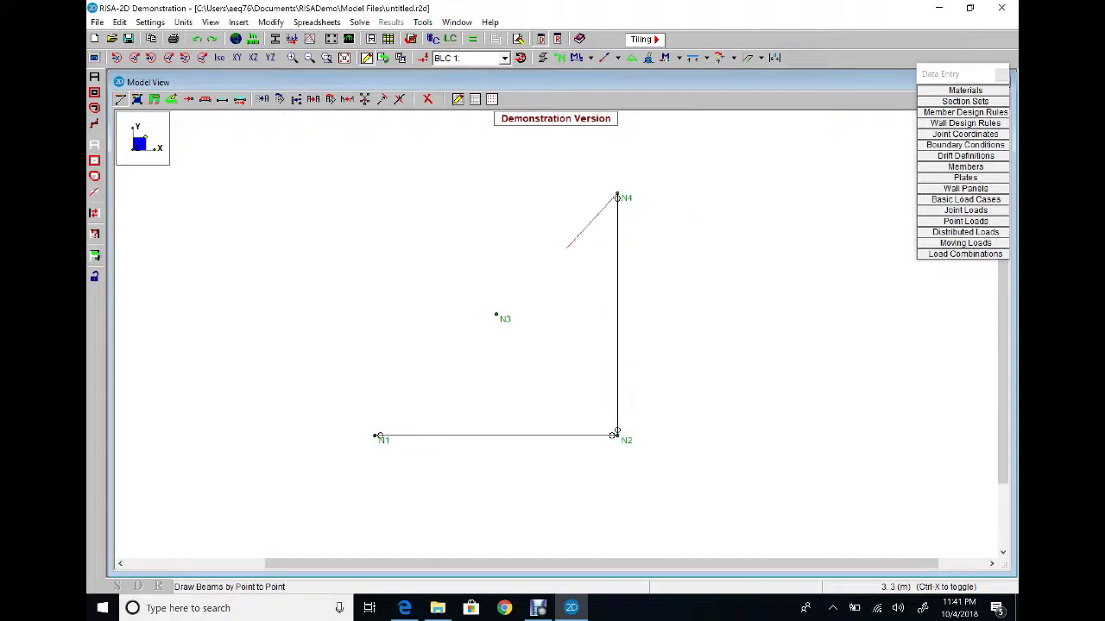
{"action": "left_click", "coordinate": [377, 436]}
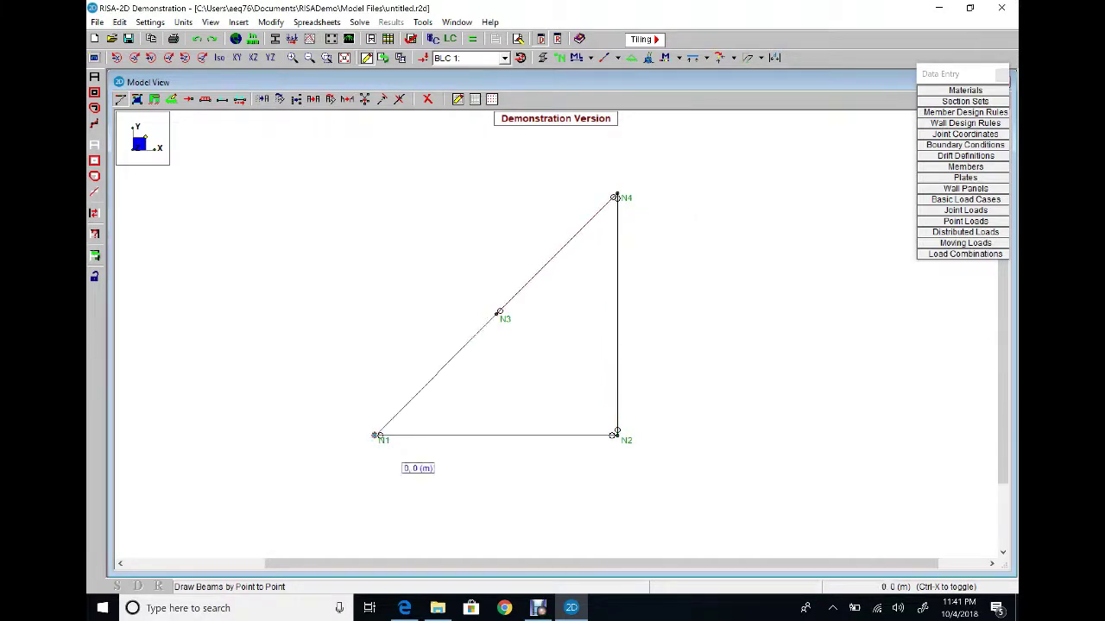
{"action": "left_click", "coordinate": [614, 434]}
{"action": "left_click", "coordinate": [497, 316]}
{"action": "right_click", "coordinate": [352, 309]}
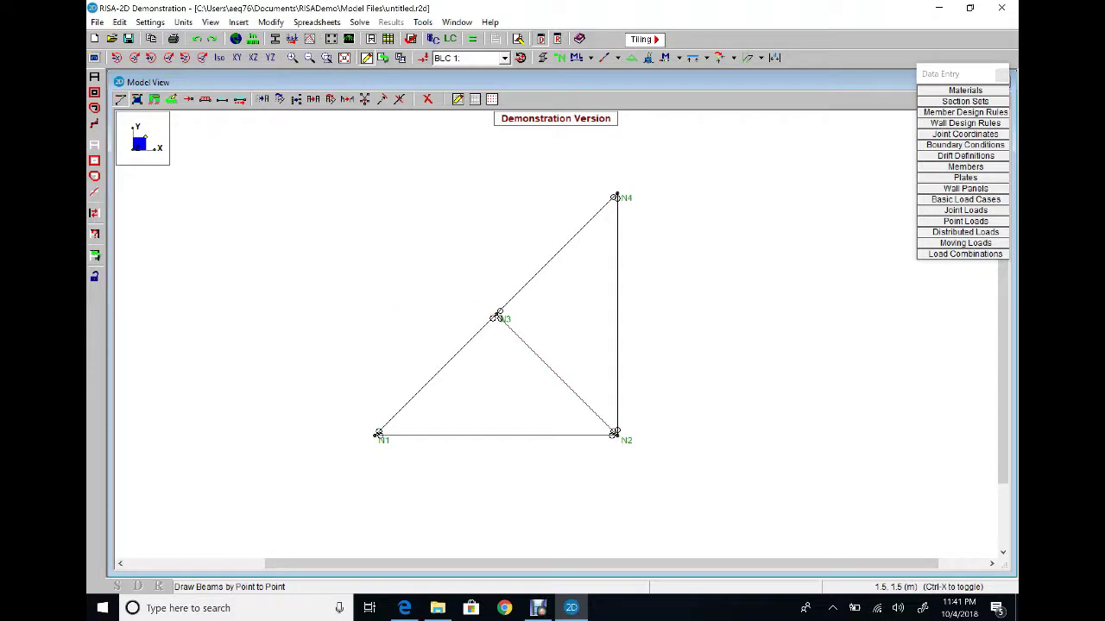
{"action": "right_click", "coordinate": [397, 308]}
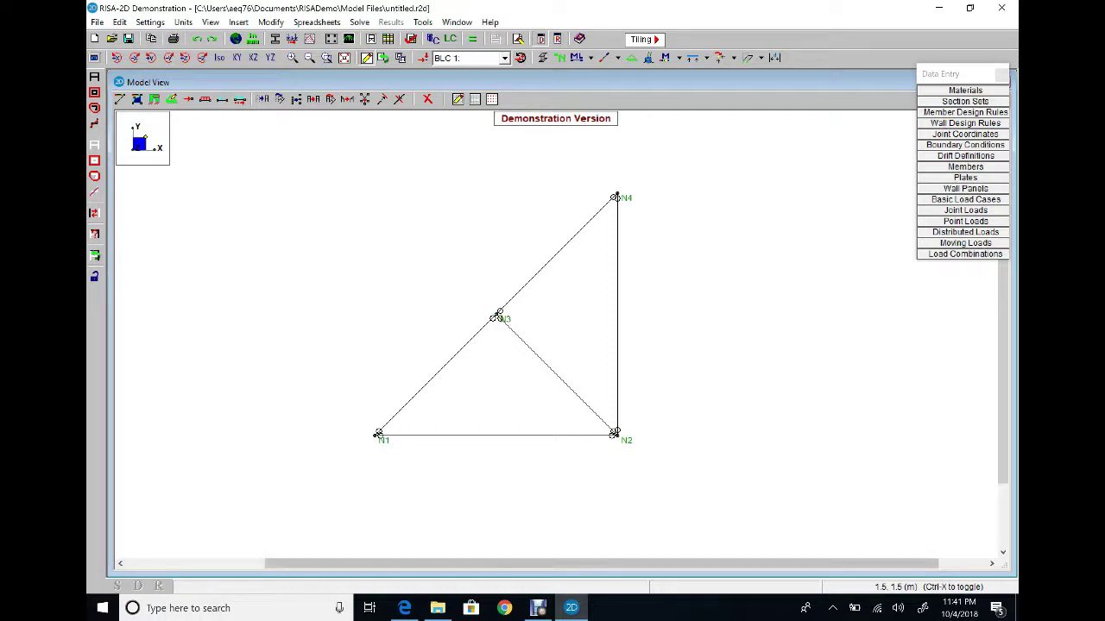
Switch to the homework PDF in Edge and handwrite "Pin" beside support A and "Roller" beside support B in red.
{"action": "left_click", "coordinate": [404, 608]}
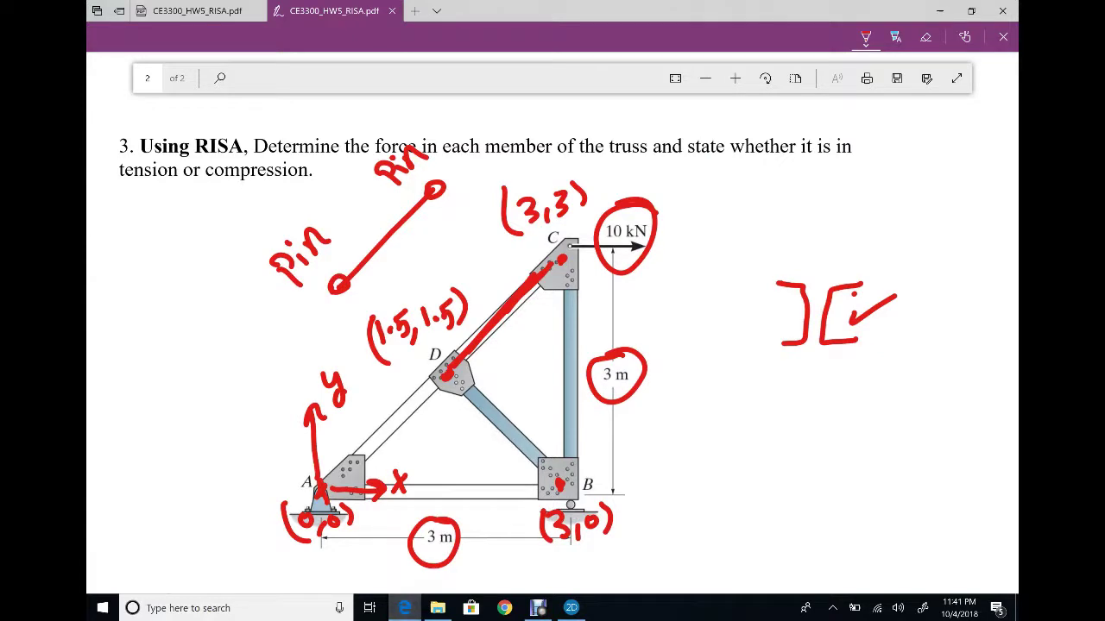
{"action": "mouse_move", "coordinate": [189, 490]}
{"action": "left_mouse_down"}
{"action": "mouse_move", "coordinate": [226, 518]}
{"action": "mouse_move", "coordinate": [208, 496]}
{"action": "left_mouse_up"}
{"action": "mouse_move", "coordinate": [213, 486]}
{"action": "left_mouse_down"}
{"action": "mouse_move", "coordinate": [226, 501]}
{"action": "mouse_move", "coordinate": [268, 476]}
{"action": "left_mouse_up"}
{"action": "left_click", "coordinate": [210, 473]}
{"action": "mouse_move", "coordinate": [632, 492]}
{"action": "left_mouse_down"}
{"action": "mouse_move", "coordinate": [658, 524]}
{"action": "mouse_move", "coordinate": [678, 511]}
{"action": "left_mouse_up"}
{"action": "left_click_drag", "start_coordinate": [678, 485], "coordinate": [696, 492]}
{"action": "left_click", "coordinate": [719, 470]}
{"action": "mouse_move", "coordinate": [713, 466]}
{"action": "left_mouse_down"}
{"action": "mouse_move", "coordinate": [708, 493]}
{"action": "mouse_move", "coordinate": [724, 495]}
{"action": "left_mouse_up"}
{"action": "left_click_drag", "start_coordinate": [725, 485], "coordinate": [741, 494]}
{"action": "mouse_move", "coordinate": [742, 476]}
{"action": "left_mouse_down"}
{"action": "mouse_move", "coordinate": [749, 483]}
{"action": "mouse_move", "coordinate": [765, 428]}
{"action": "left_mouse_up"}
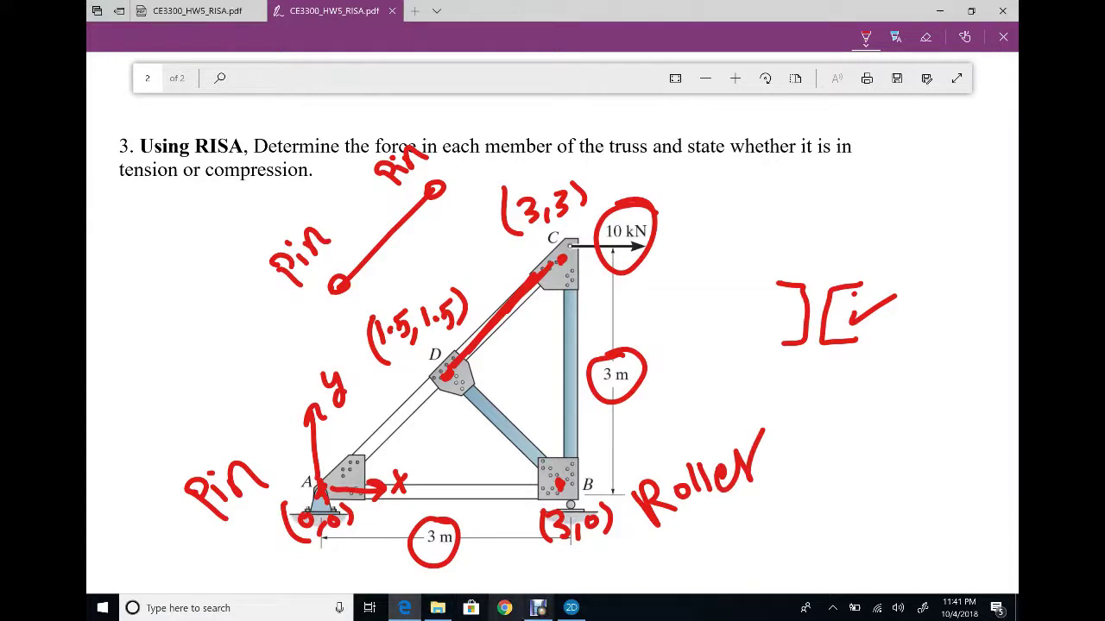
Return to RISA-2D and assign a pinned boundary condition to joint N1.
{"action": "left_click", "coordinate": [571, 607]}
{"action": "left_click", "coordinate": [238, 21]}
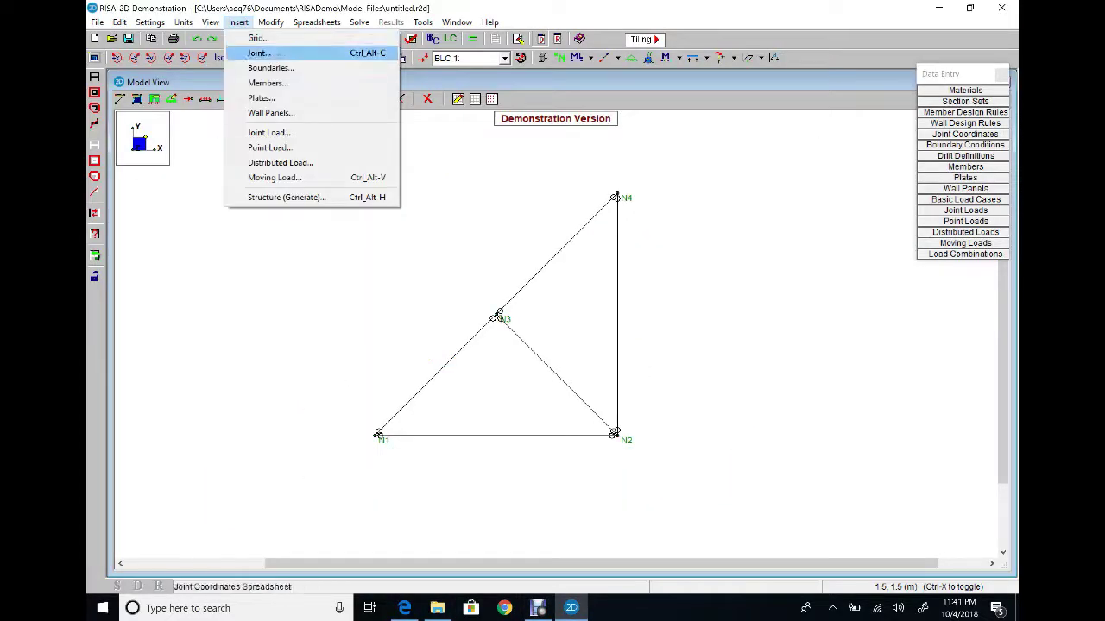
{"action": "left_click", "coordinate": [270, 68]}
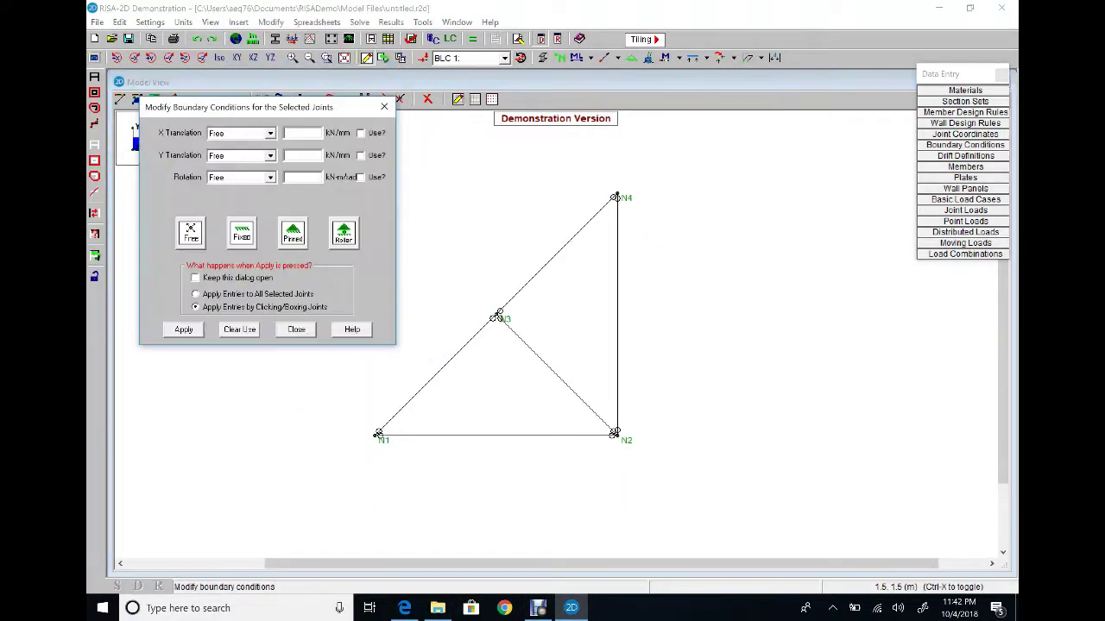
{"action": "left_click", "coordinate": [292, 233]}
{"action": "left_click", "coordinate": [183, 329]}
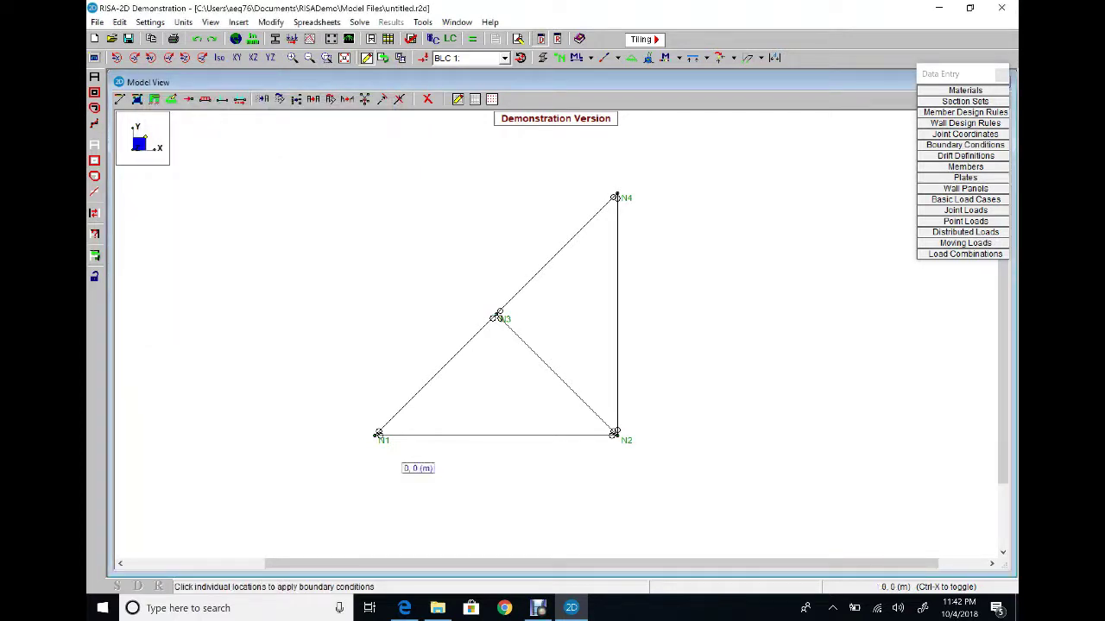
{"action": "left_click", "coordinate": [377, 434]}
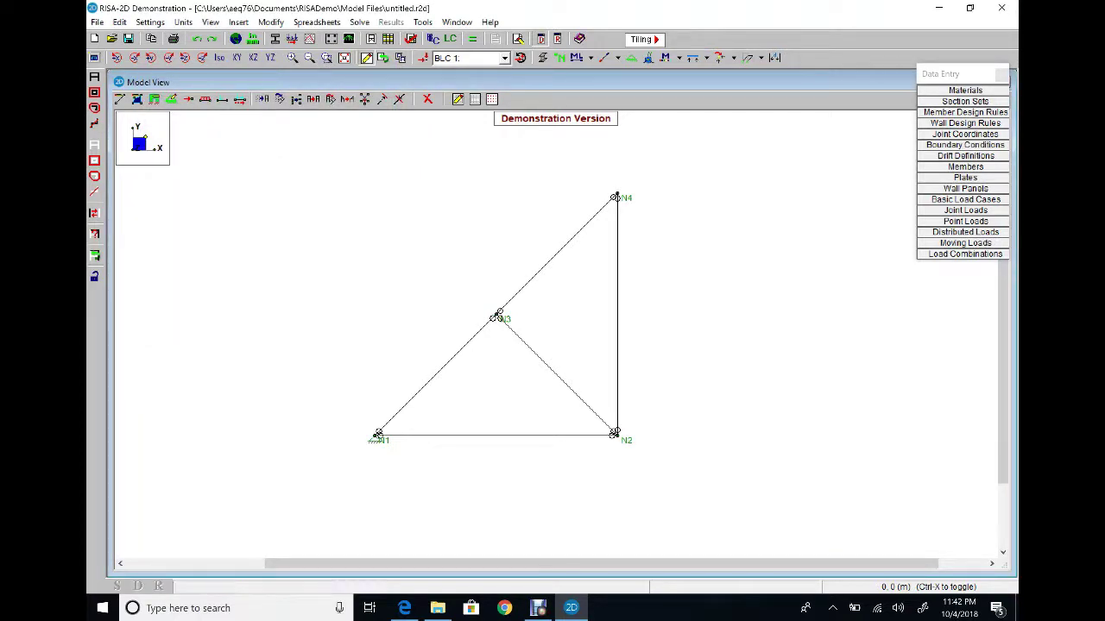
Assign a roller boundary condition to joint N2, with X translation free and Y translation as Reaction.
{"action": "left_click", "coordinate": [238, 22]}
{"action": "left_click", "coordinate": [270, 67]}
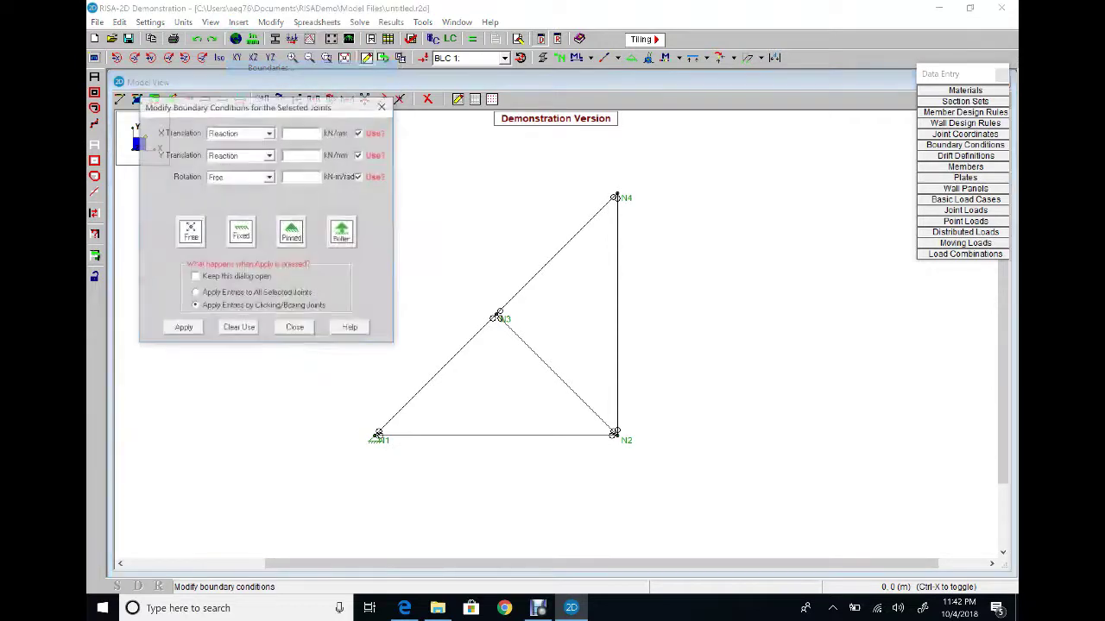
{"action": "left_click", "coordinate": [343, 231]}
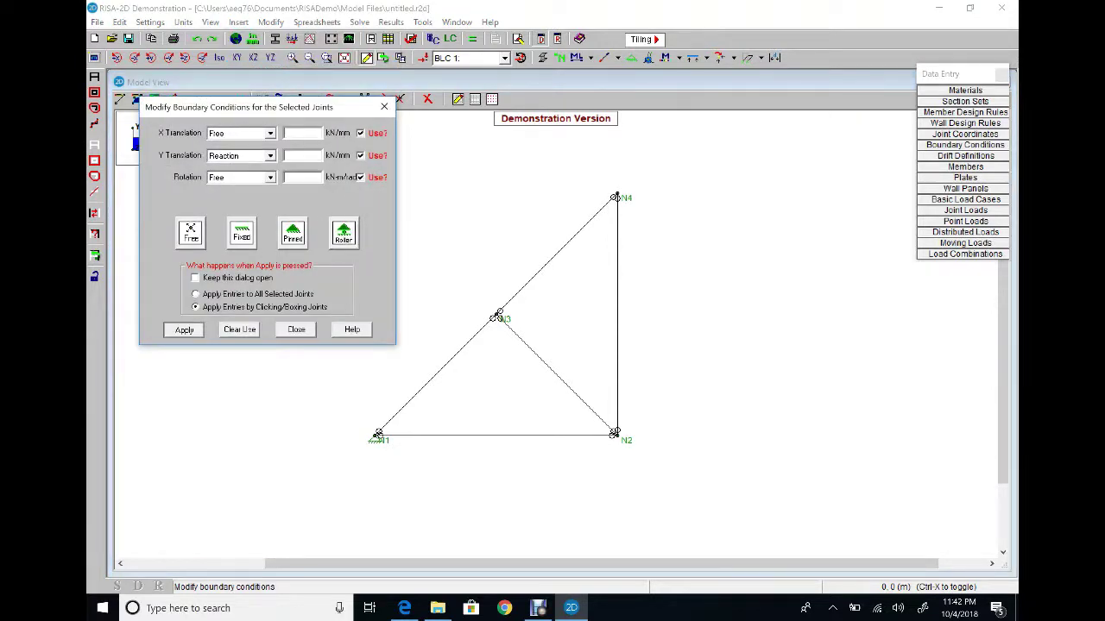
{"action": "left_click", "coordinate": [184, 330]}
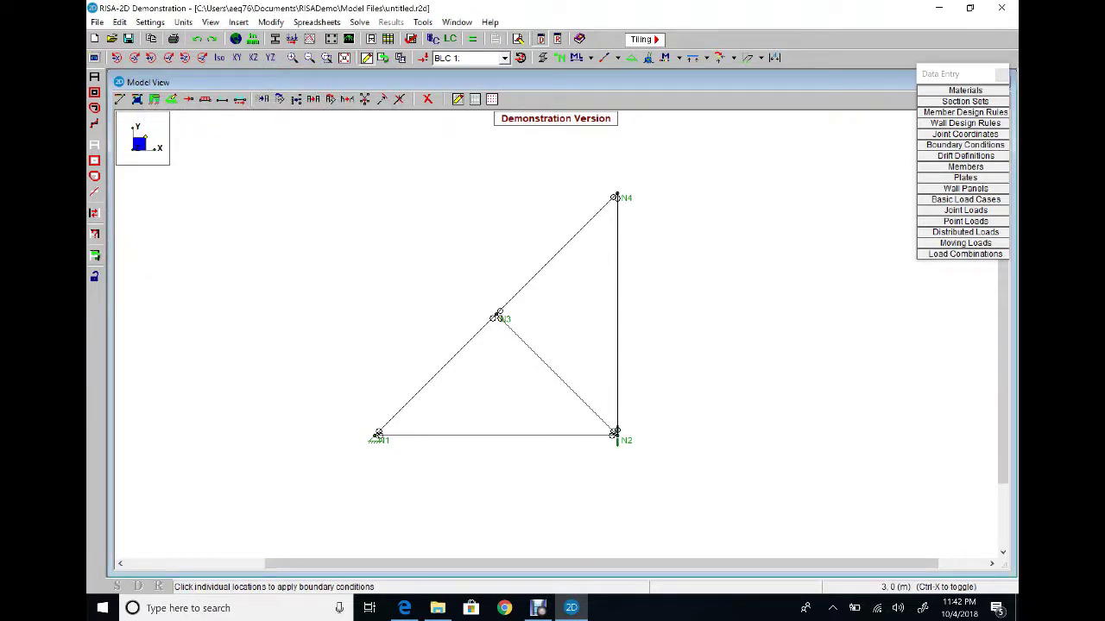
{"action": "key", "text": "Escape"}
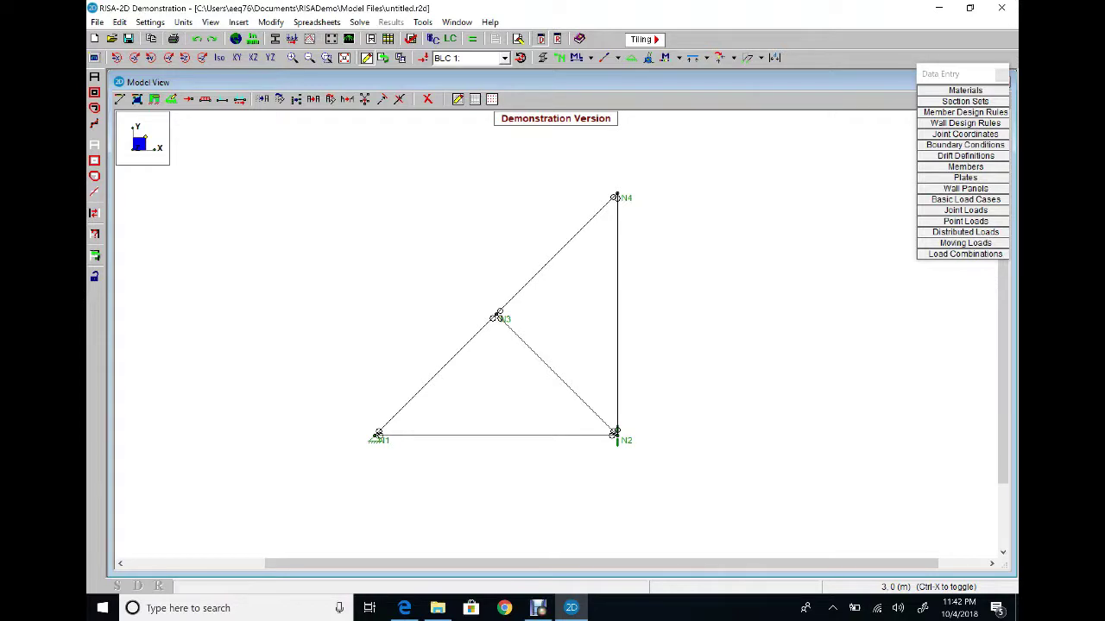
Switch to the homework PDF in Edge, draw a red rightward arrow beside the 10 kN load, and return to RISA-2D.
{"action": "left_click", "coordinate": [404, 607]}
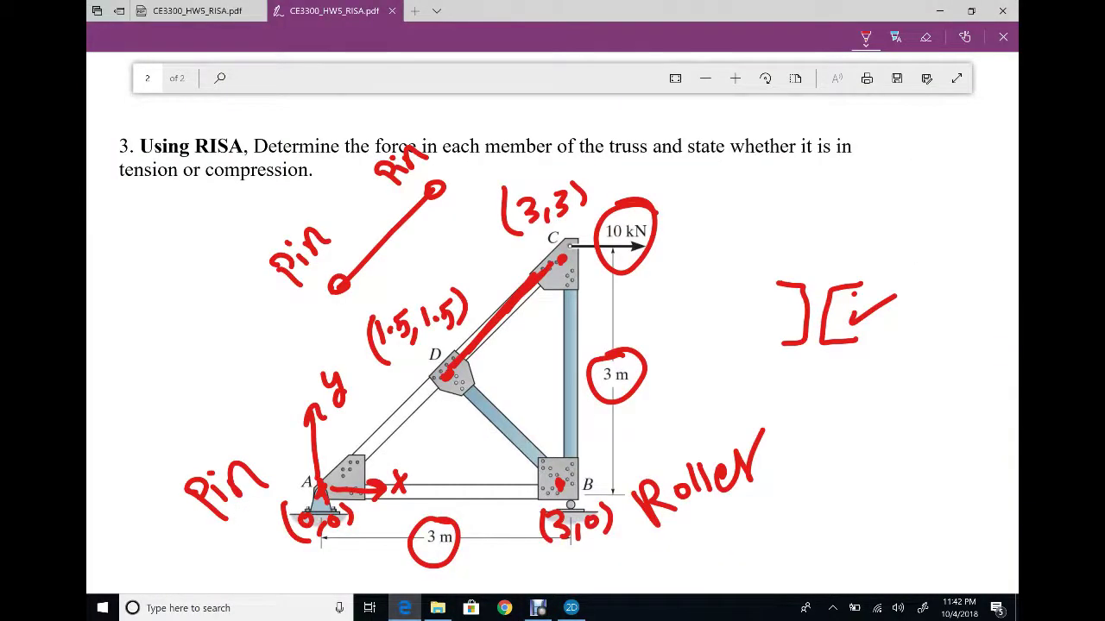
{"action": "mouse_move", "coordinate": [663, 248]}
{"action": "left_mouse_down"}
{"action": "mouse_move", "coordinate": [728, 242]}
{"action": "mouse_move", "coordinate": [703, 259]}
{"action": "left_mouse_up"}
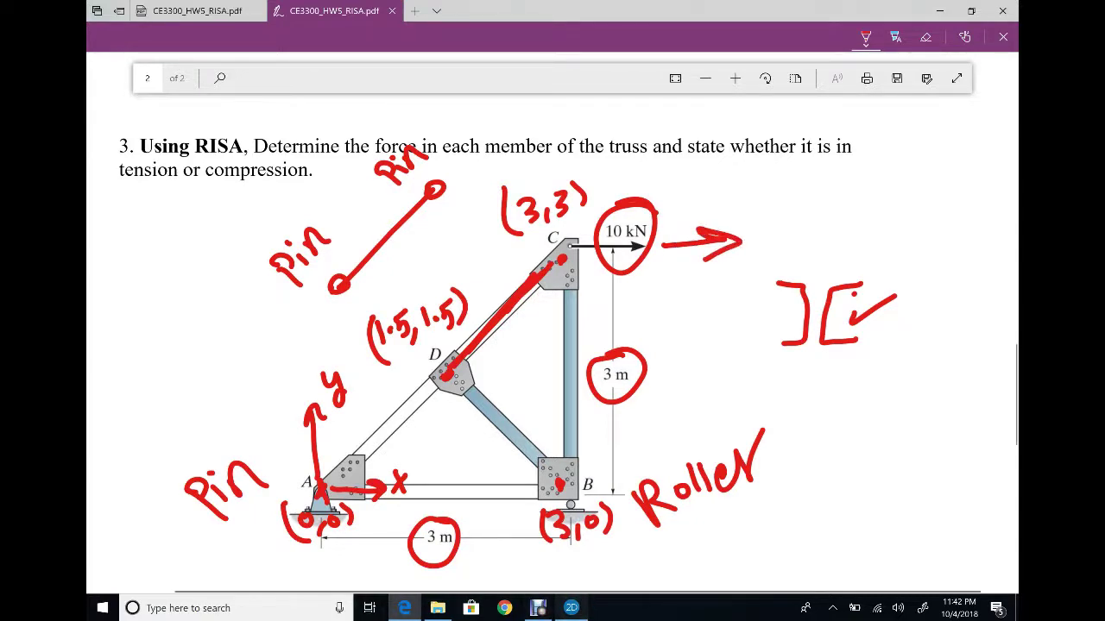
{"action": "left_click", "coordinate": [570, 607]}
Apply a 10 kN joint load in the X direction to joint N4 under basic load case 1, and end load placement.
{"action": "left_click", "coordinate": [238, 22]}
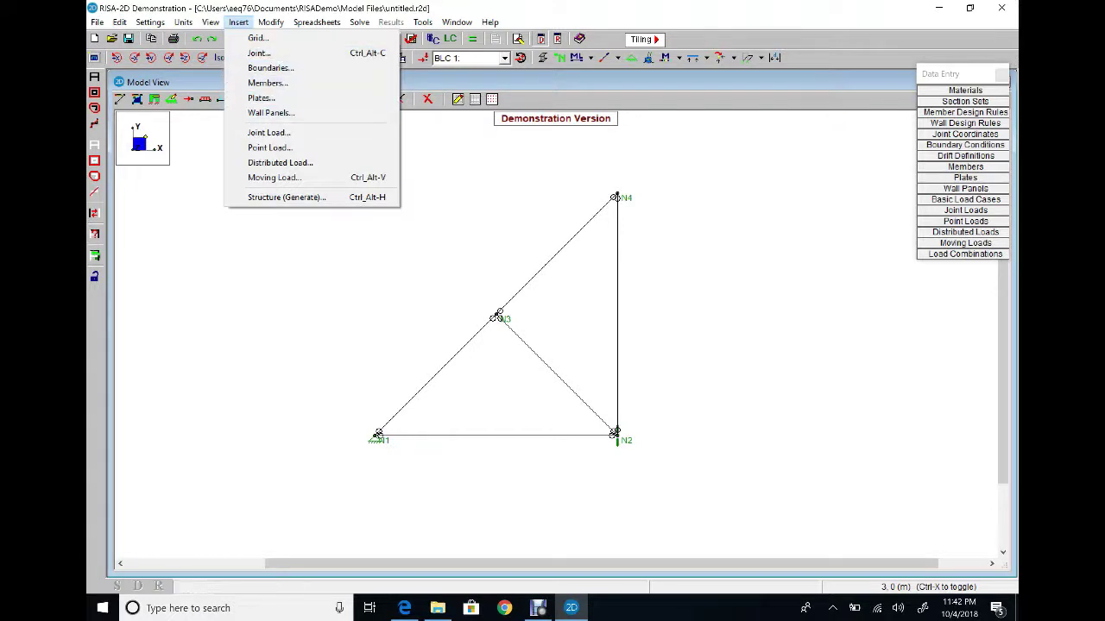
{"action": "left_click", "coordinate": [259, 132]}
{"action": "left_click", "coordinate": [249, 210]}
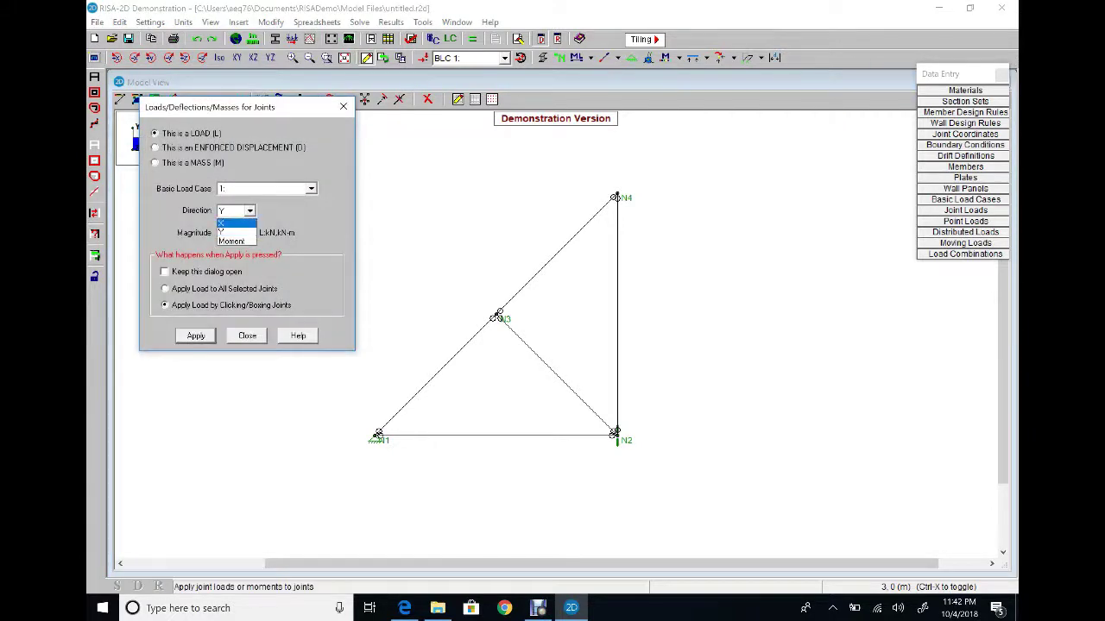
{"action": "left_click", "coordinate": [228, 222]}
{"action": "left_click", "coordinate": [236, 232]}
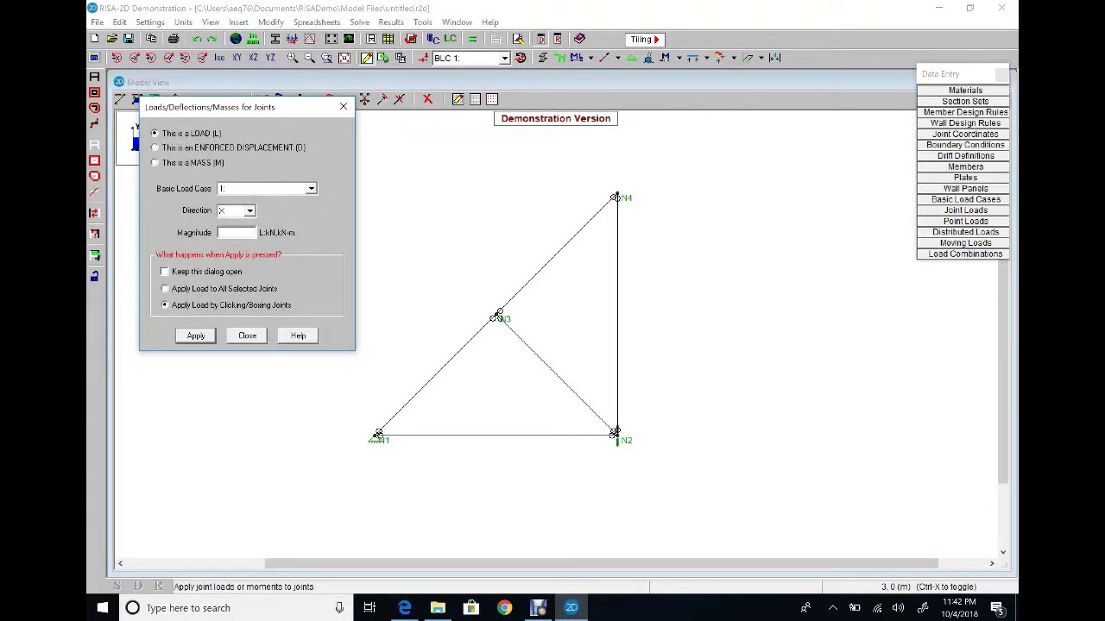
{"action": "type", "text": "10"}
{"action": "left_click", "coordinate": [196, 336]}
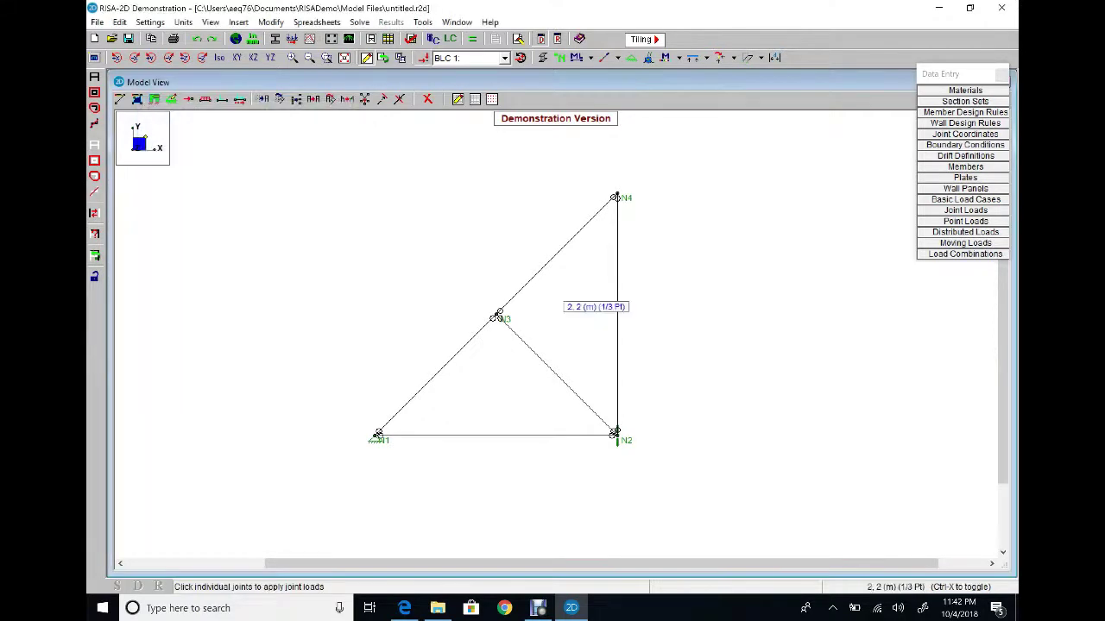
{"action": "left_click", "coordinate": [615, 198]}
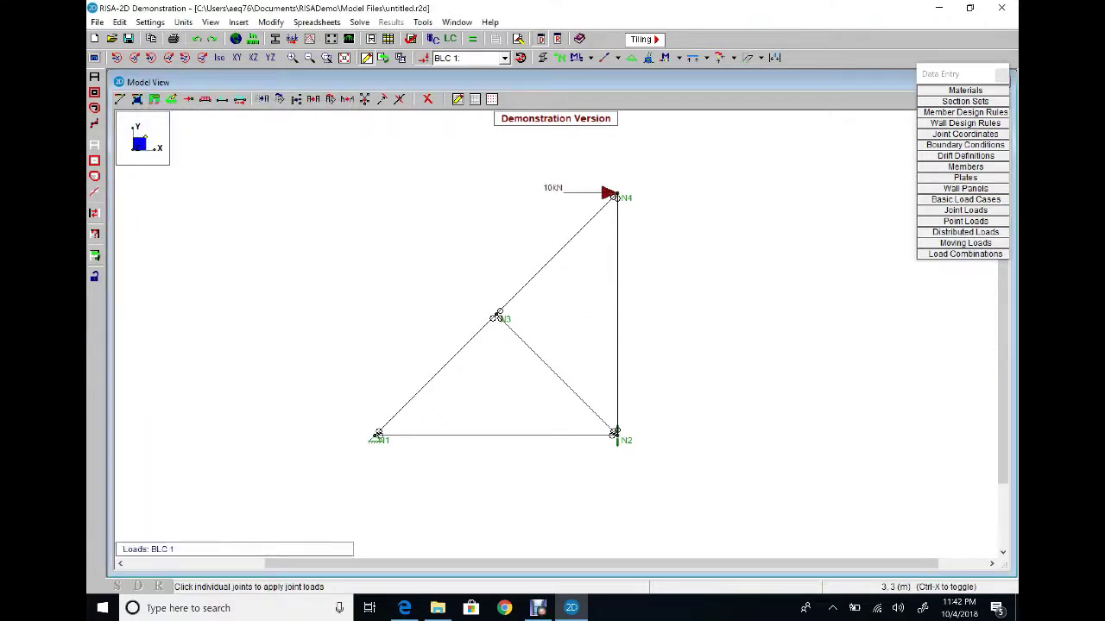
{"action": "key", "text": "Escape"}
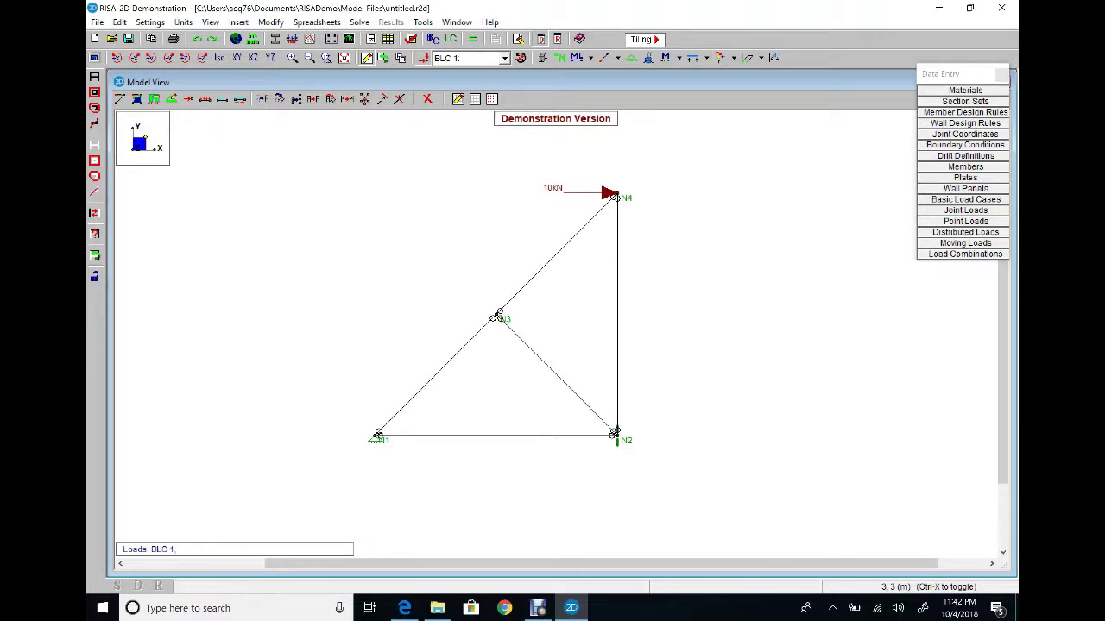
Create a load combination that uses basic load case 1 with a factor of 1, and close the Load Combinations spreadsheet.
{"action": "left_click", "coordinate": [450, 38]}
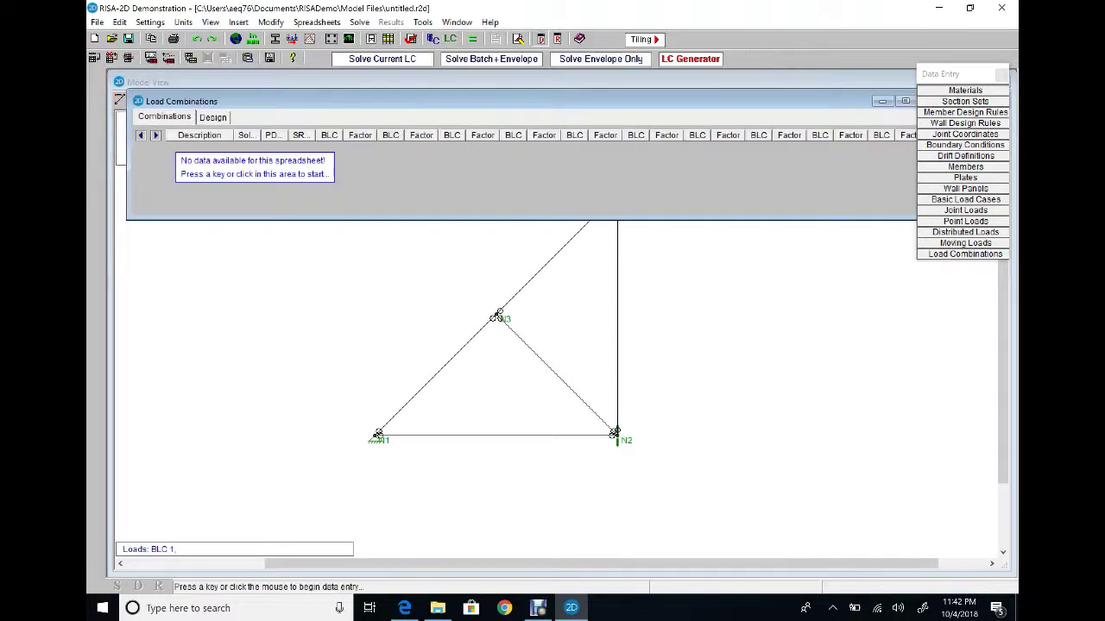
{"action": "left_click", "coordinate": [199, 148]}
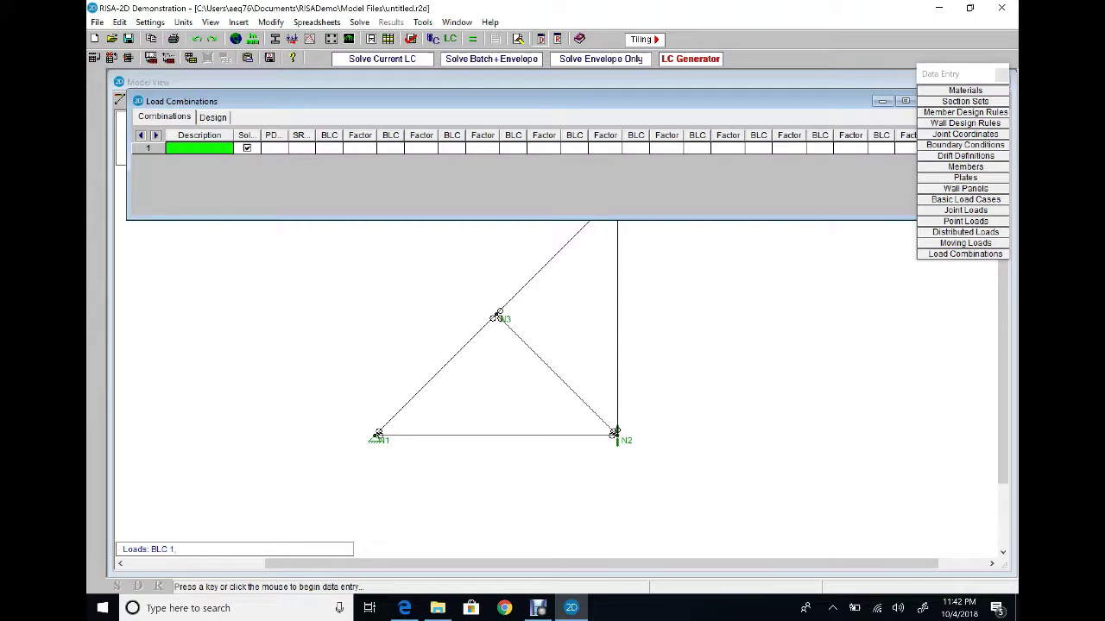
{"action": "left_click", "coordinate": [329, 148]}
{"action": "left_click", "coordinate": [338, 148]}
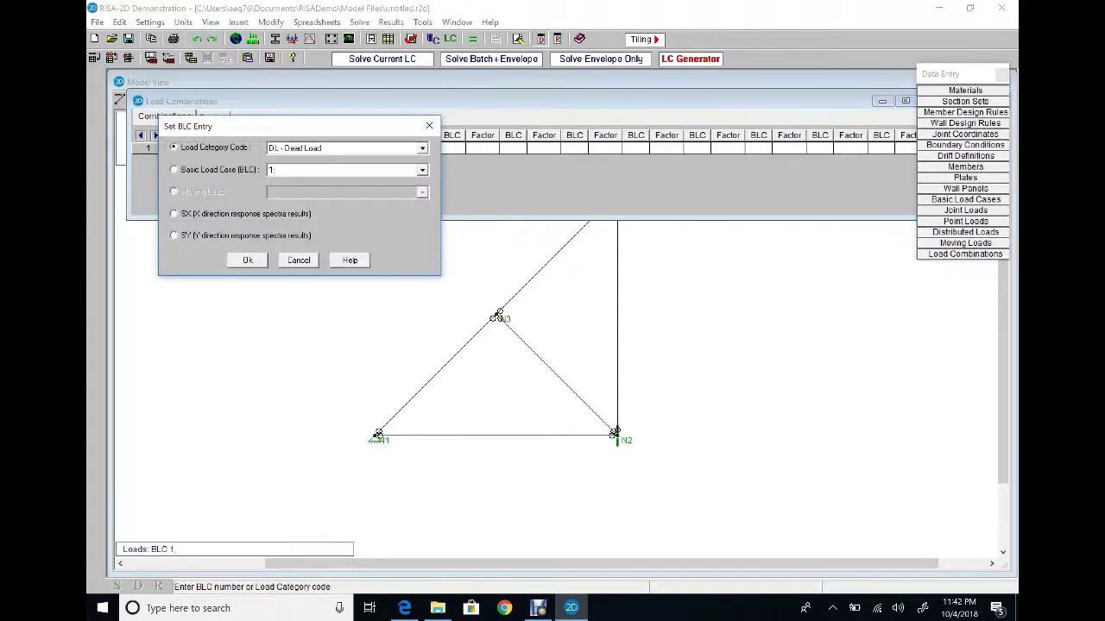
{"action": "left_click", "coordinate": [247, 259]}
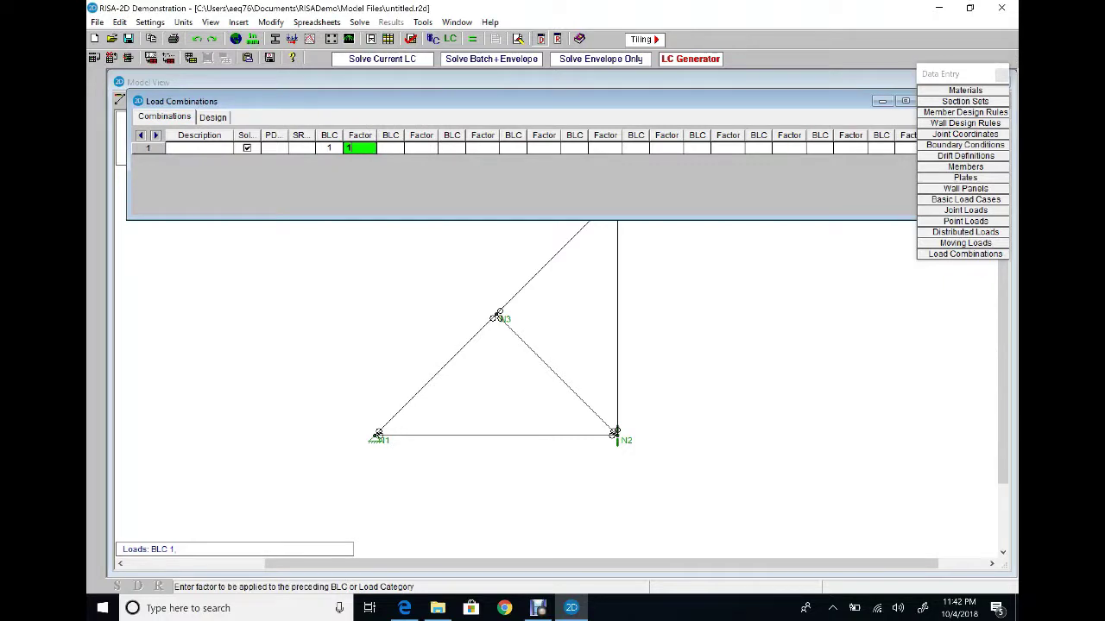
{"action": "key", "text": "Return"}
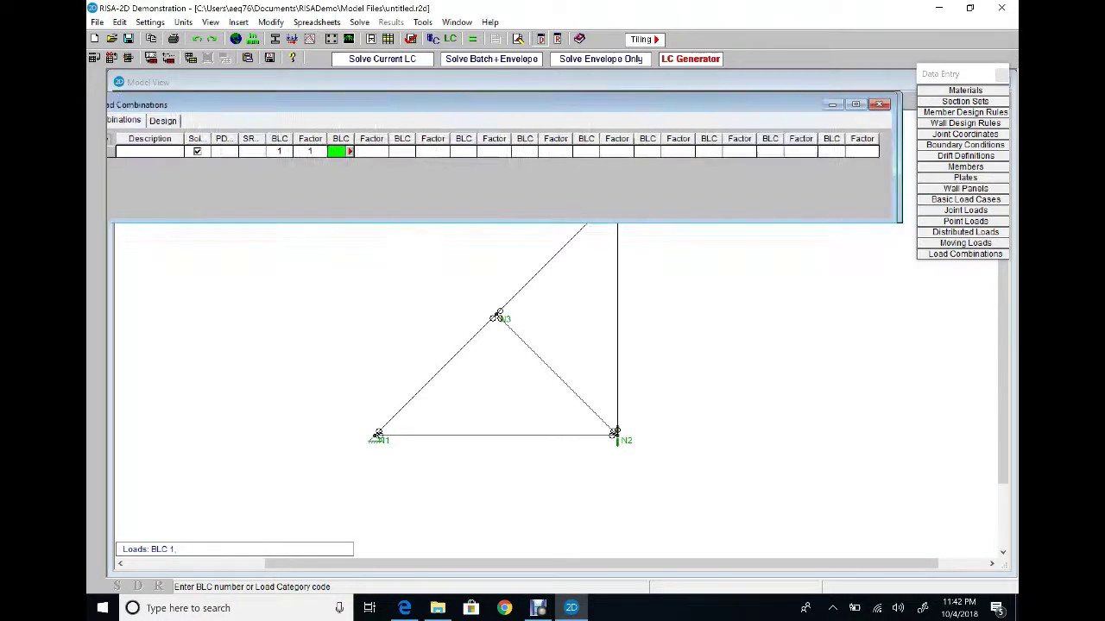
{"action": "left_click_drag", "start_coordinate": [503, 104], "coordinate": [369, 112]}
{"action": "left_click", "coordinate": [750, 111]}
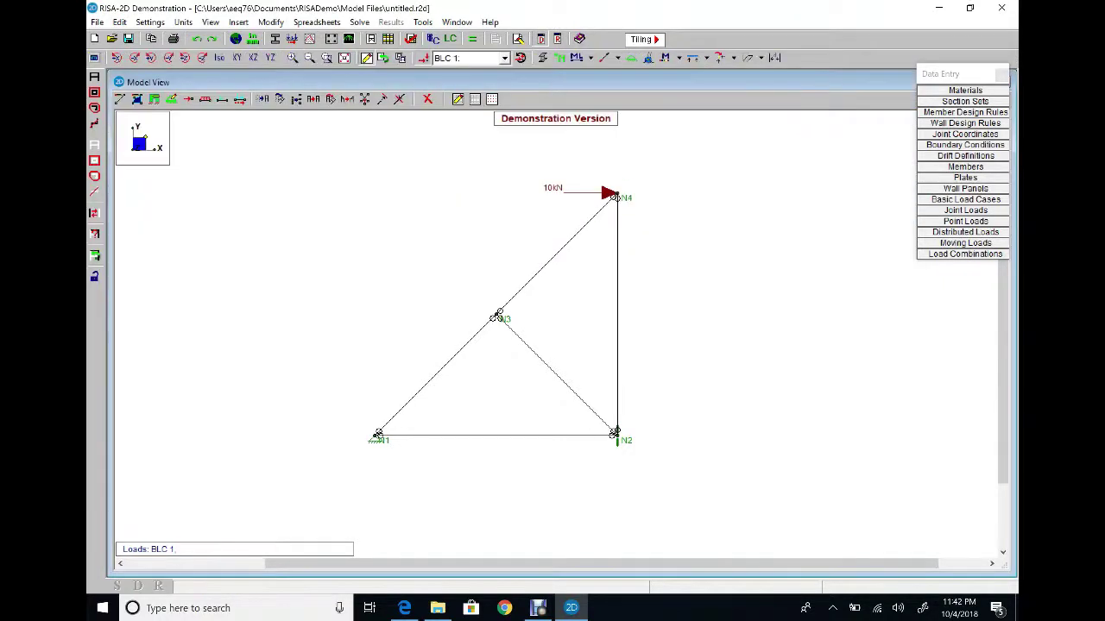
Solve the model for single load combination 1 and close the warning message window.
{"action": "left_click", "coordinate": [472, 39]}
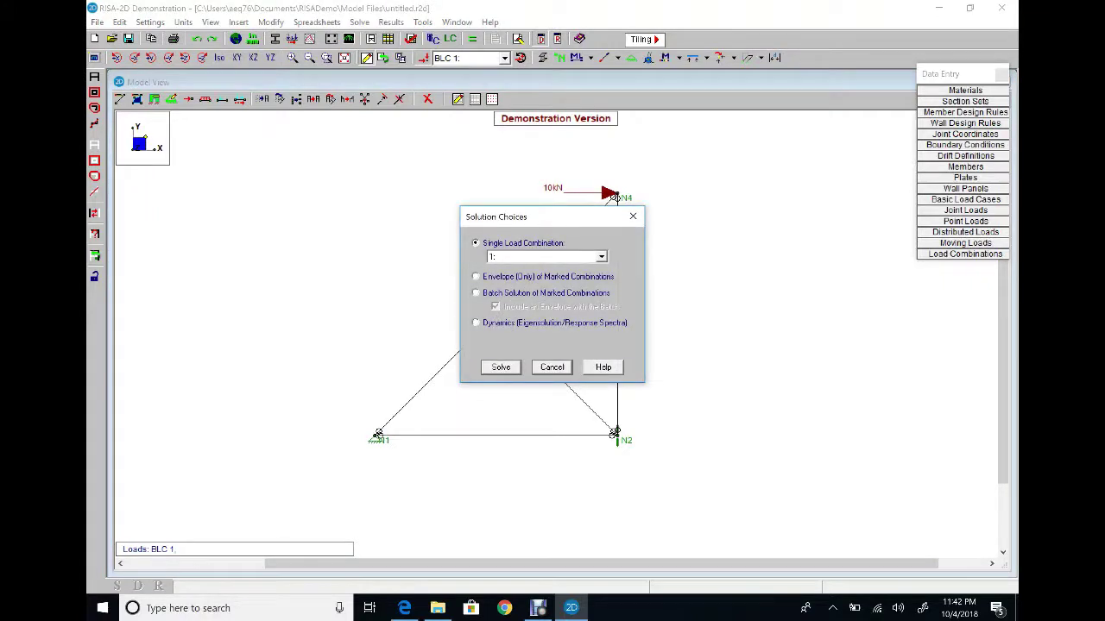
{"action": "key", "text": "Return"}
{"action": "left_click_drag", "start_coordinate": [517, 118], "coordinate": [266, 204]}
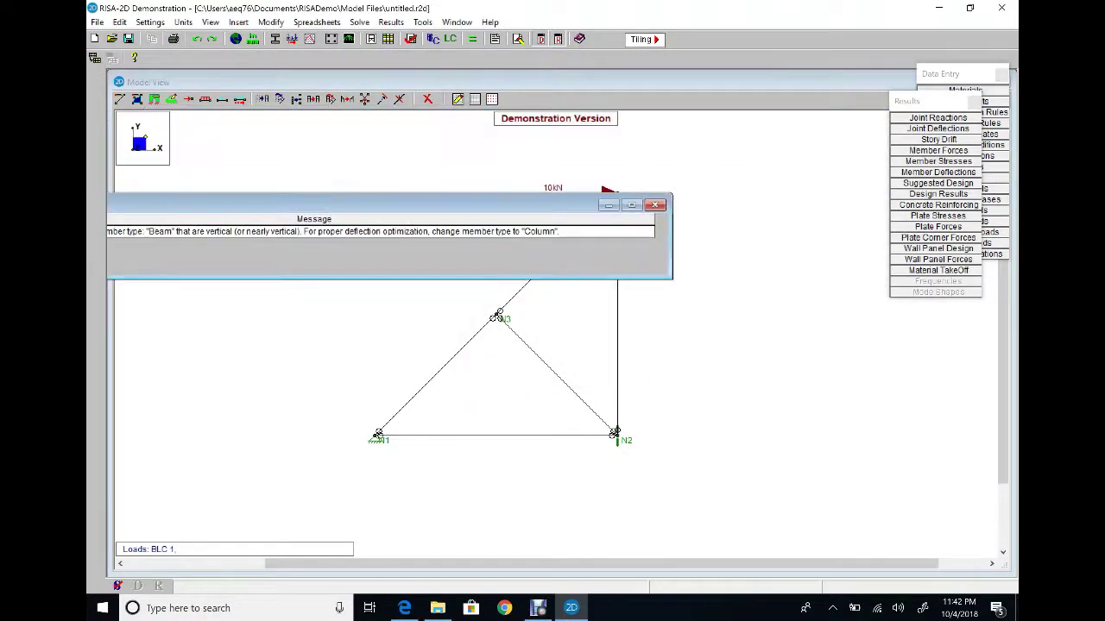
{"action": "left_click", "coordinate": [653, 204]}
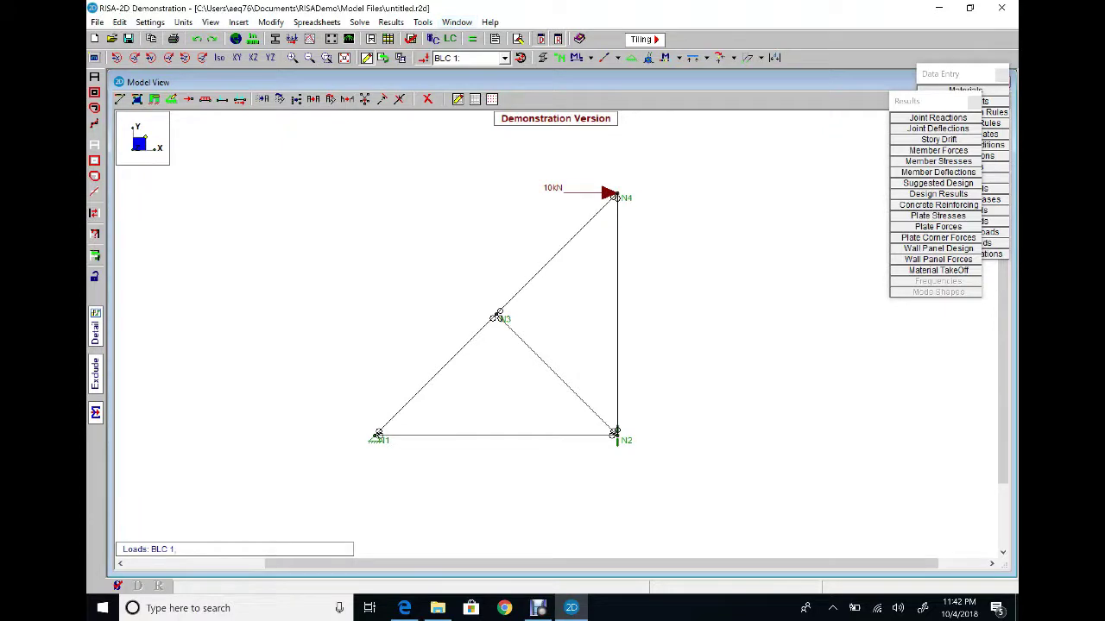
Display the axial, shear and moment results of the truss members in turn, and return to the axial force diagram.
{"action": "left_click", "coordinate": [705, 57]}
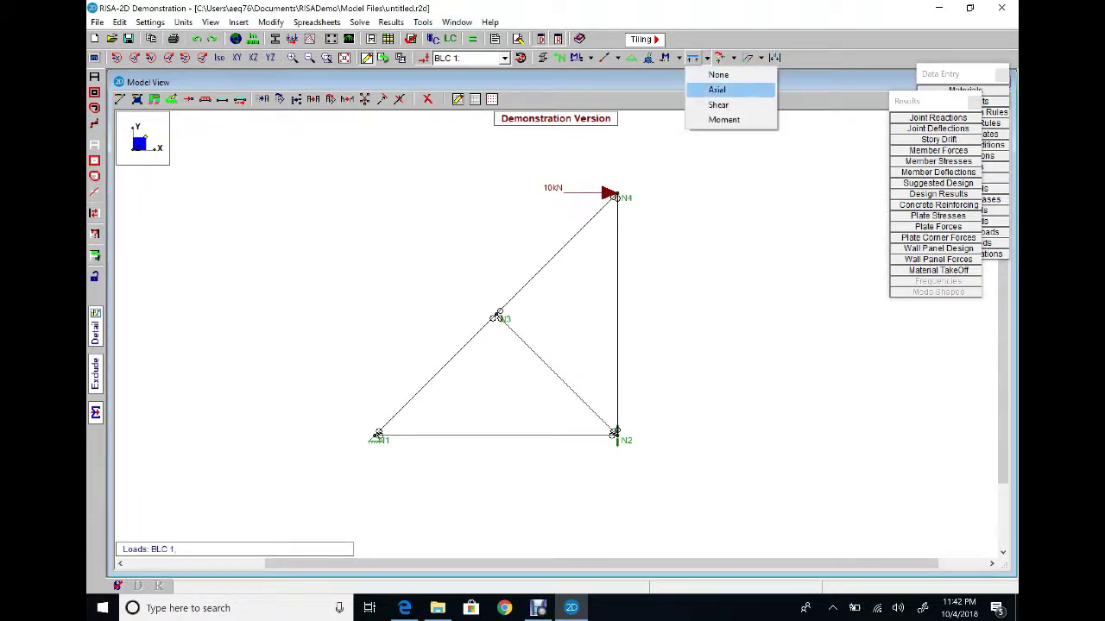
{"action": "left_click", "coordinate": [717, 90]}
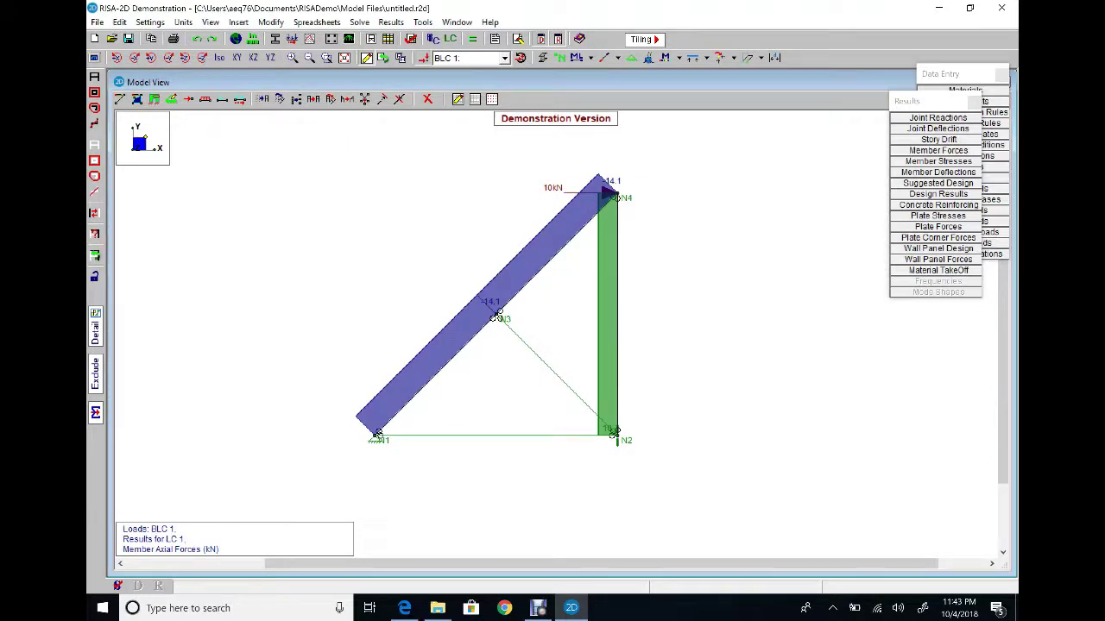
{"action": "left_click", "coordinate": [678, 58]}
{"action": "left_click", "coordinate": [725, 103]}
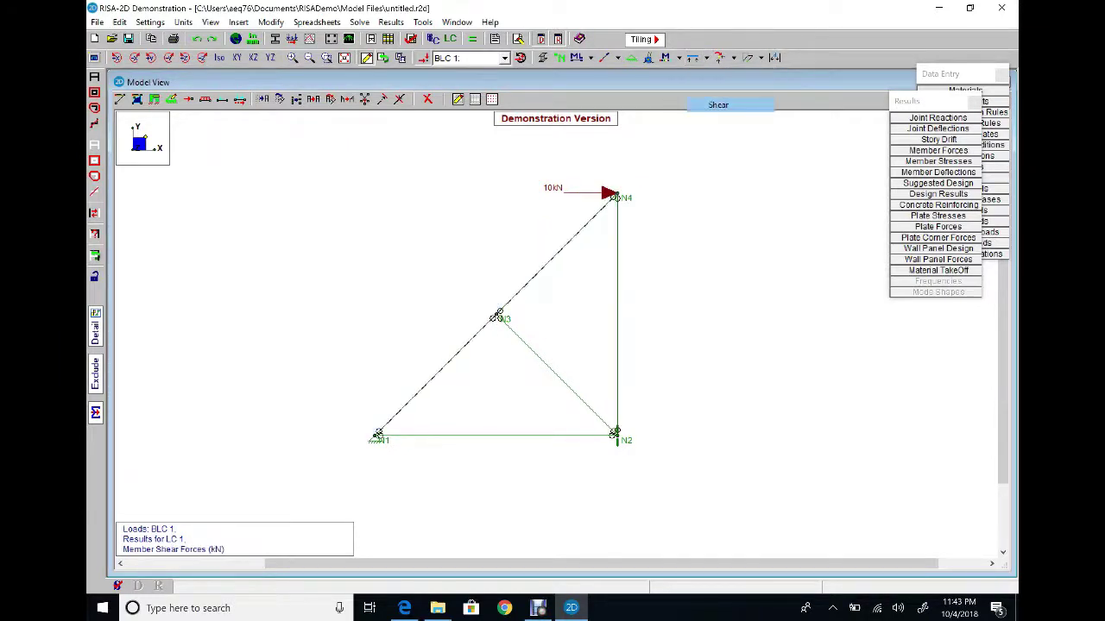
{"action": "left_click", "coordinate": [678, 58]}
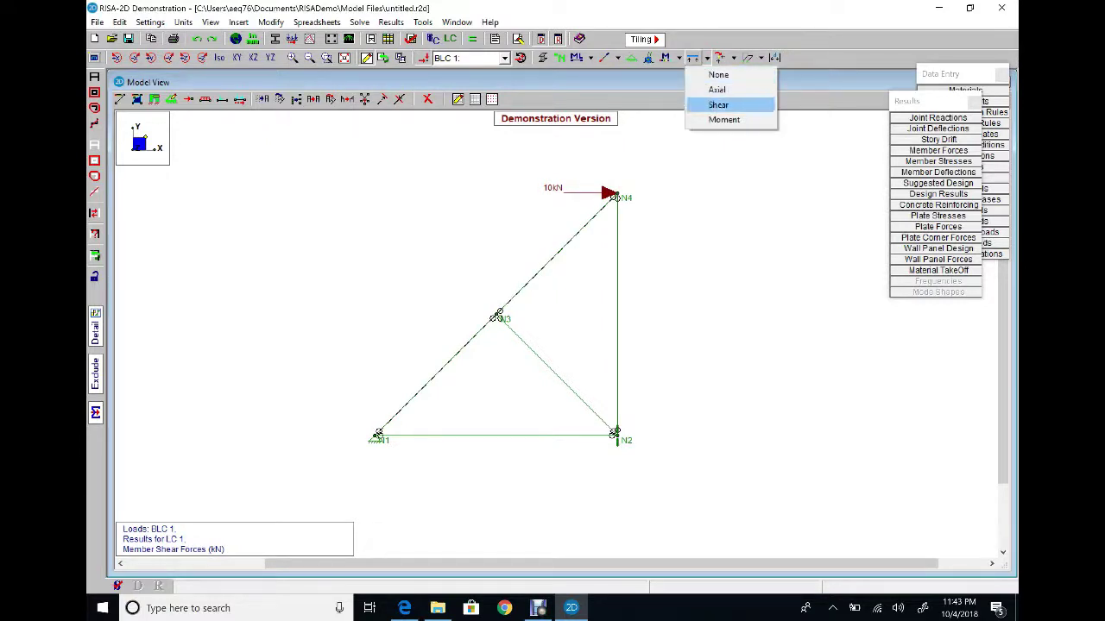
{"action": "left_click", "coordinate": [727, 119]}
{"action": "left_click", "coordinate": [679, 58]}
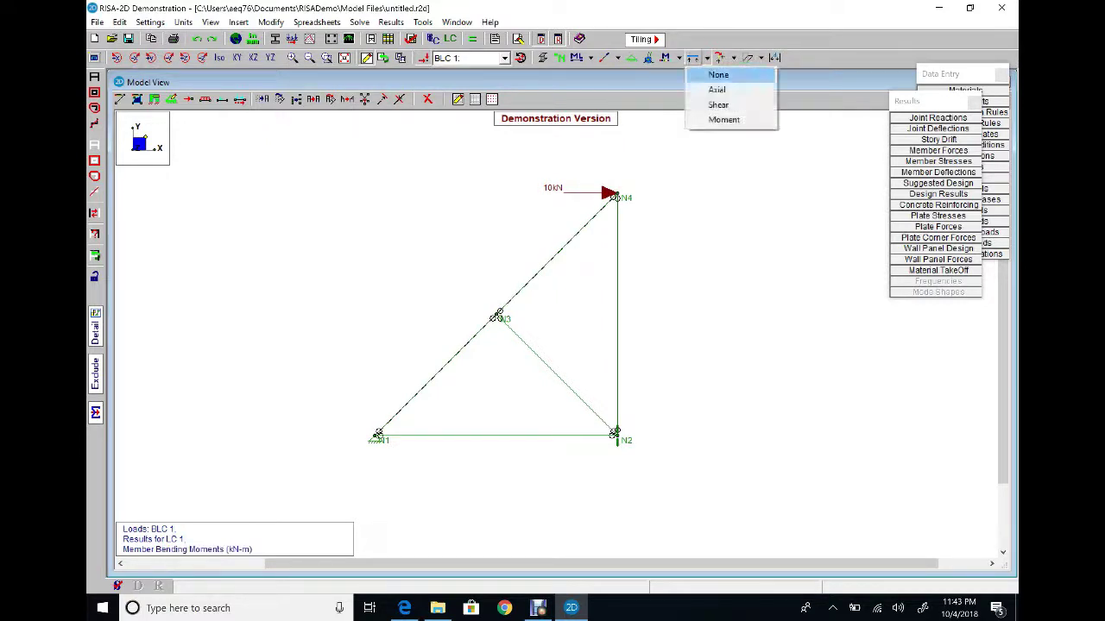
{"action": "left_click", "coordinate": [725, 88]}
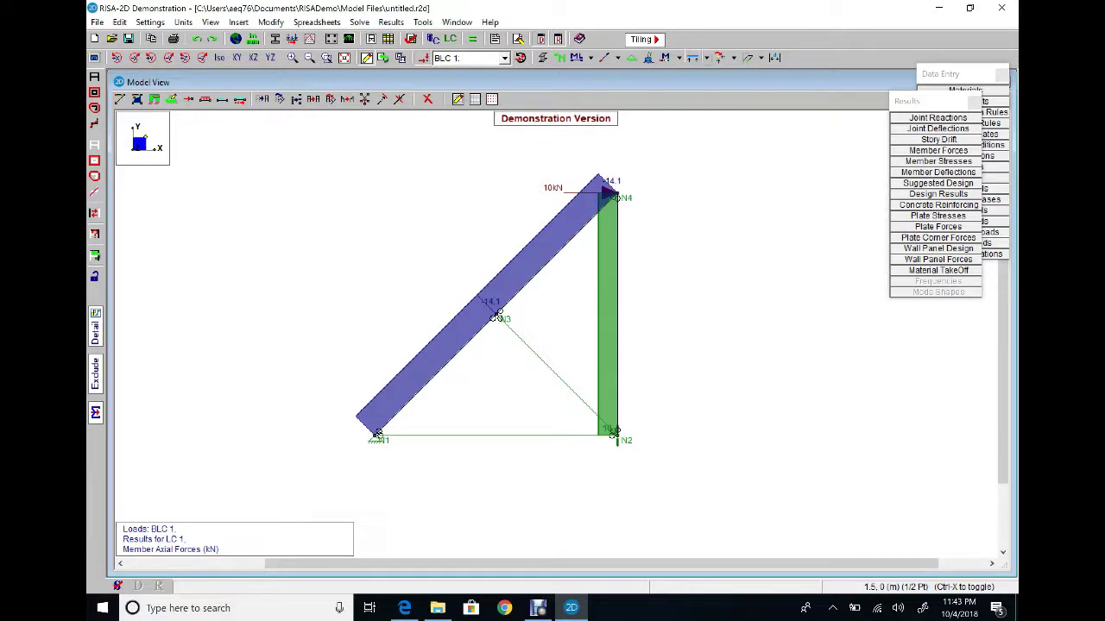
Display the support reactions in the X direction and then in the Y direction on the model.
{"action": "left_click", "coordinate": [732, 56]}
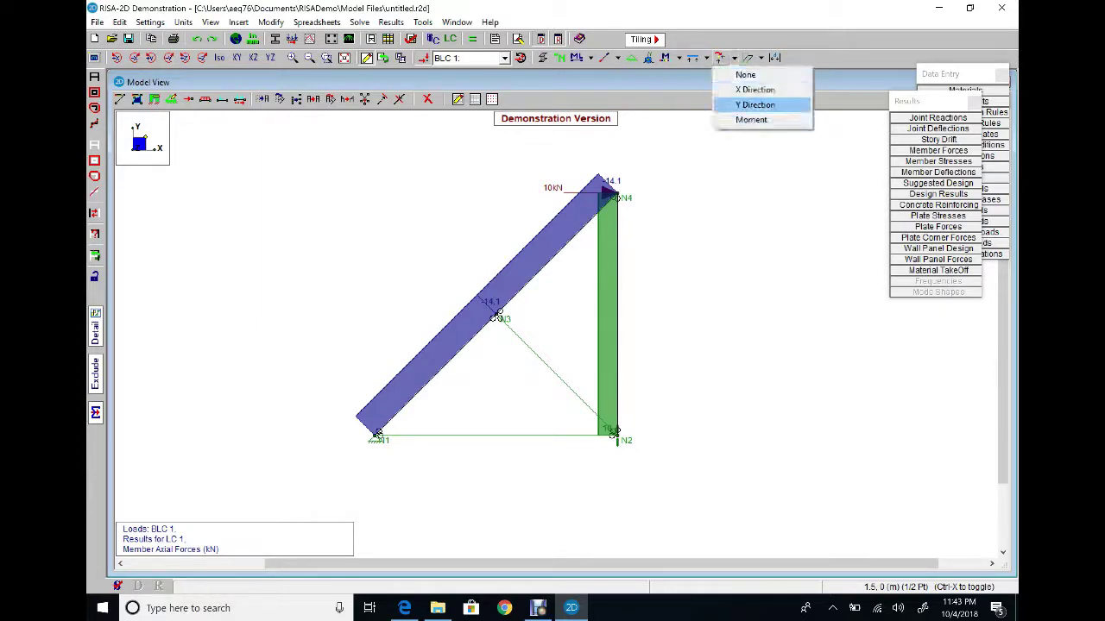
{"action": "left_click", "coordinate": [756, 90]}
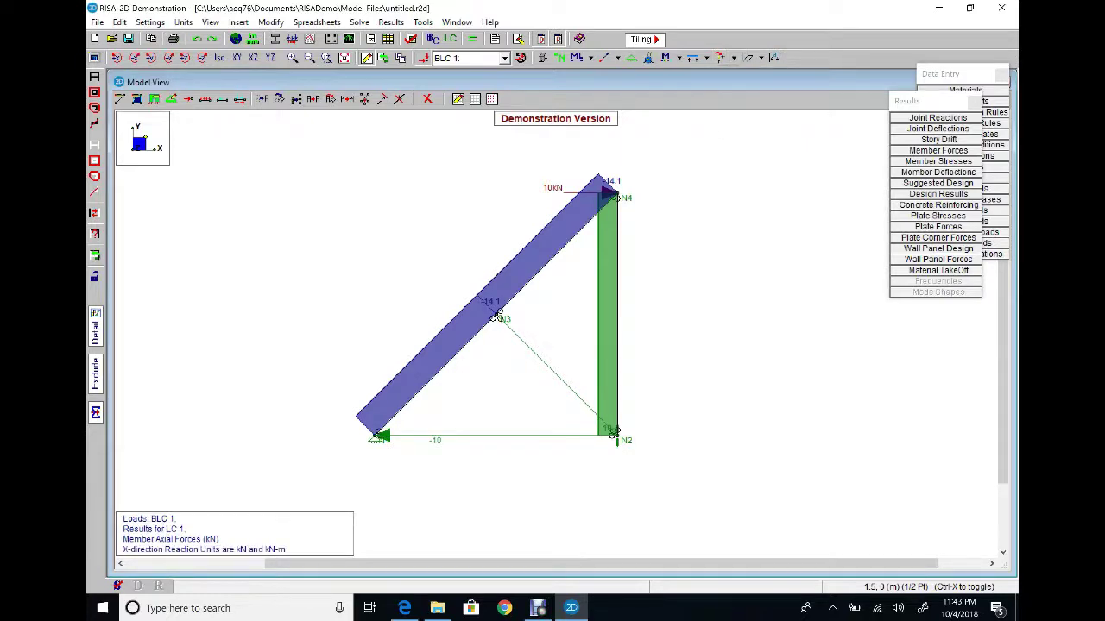
{"action": "left_click", "coordinate": [732, 56]}
{"action": "left_click", "coordinate": [755, 101]}
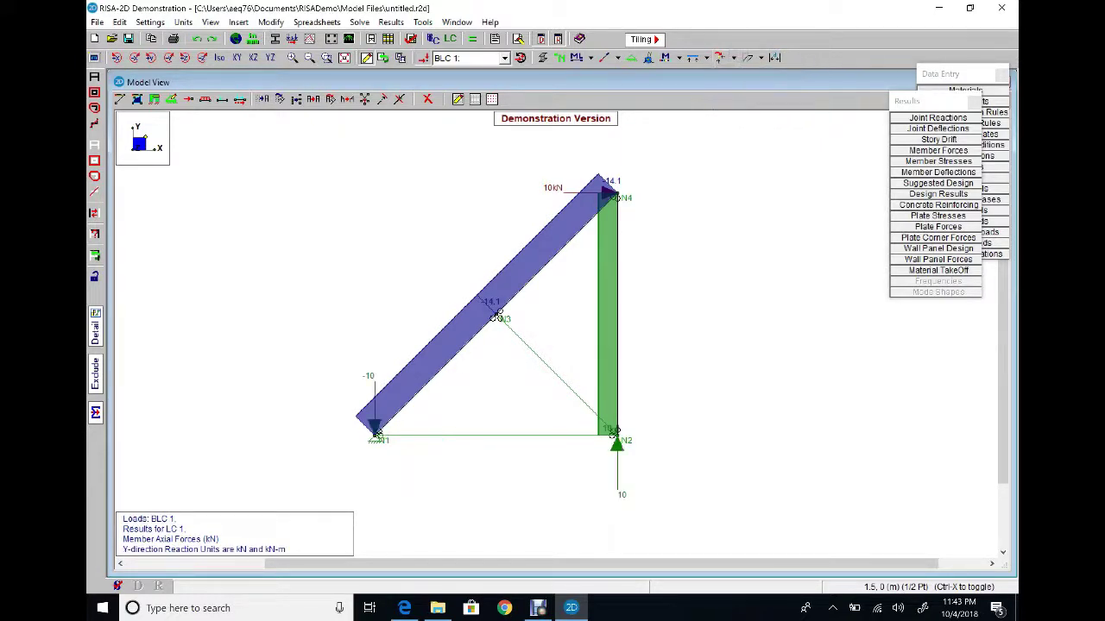
Show the deflected shape with its undeflected shadow, and hide the member force diagrams and the reactions.
{"action": "left_click", "coordinate": [761, 57]}
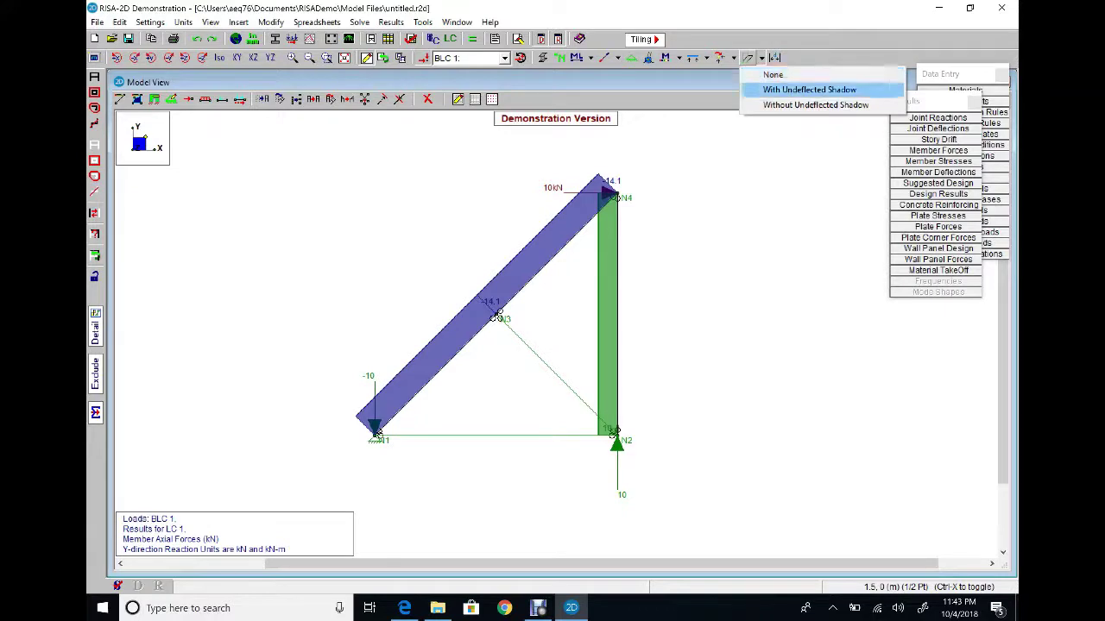
{"action": "left_click", "coordinate": [809, 90]}
{"action": "left_click", "coordinate": [706, 57]}
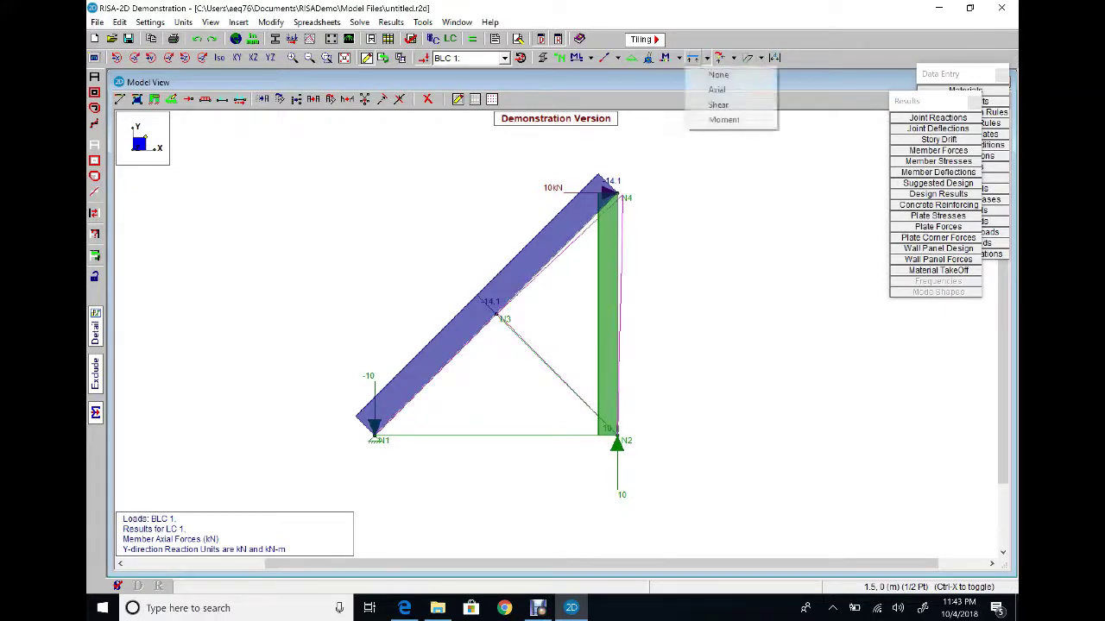
{"action": "left_click", "coordinate": [718, 74]}
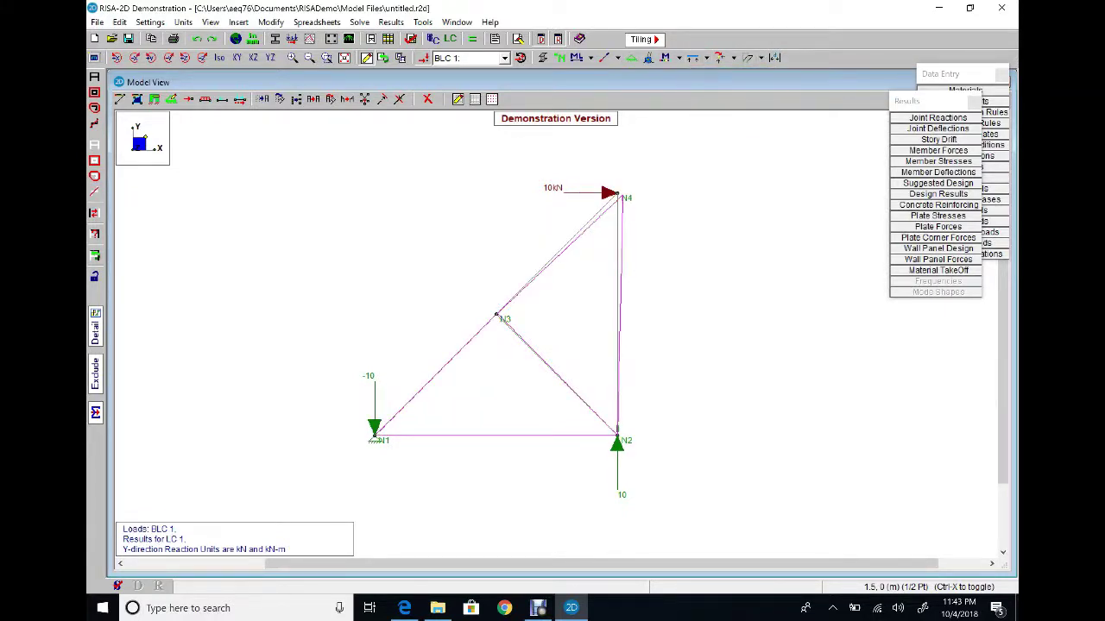
{"action": "left_click", "coordinate": [719, 57]}
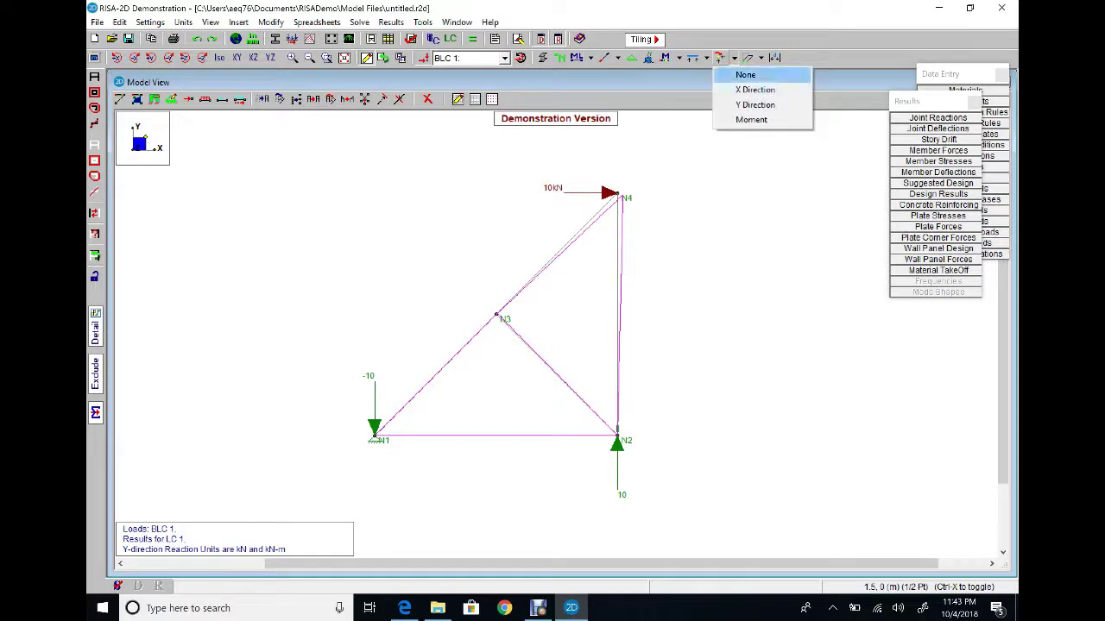
{"action": "left_click", "coordinate": [745, 74]}
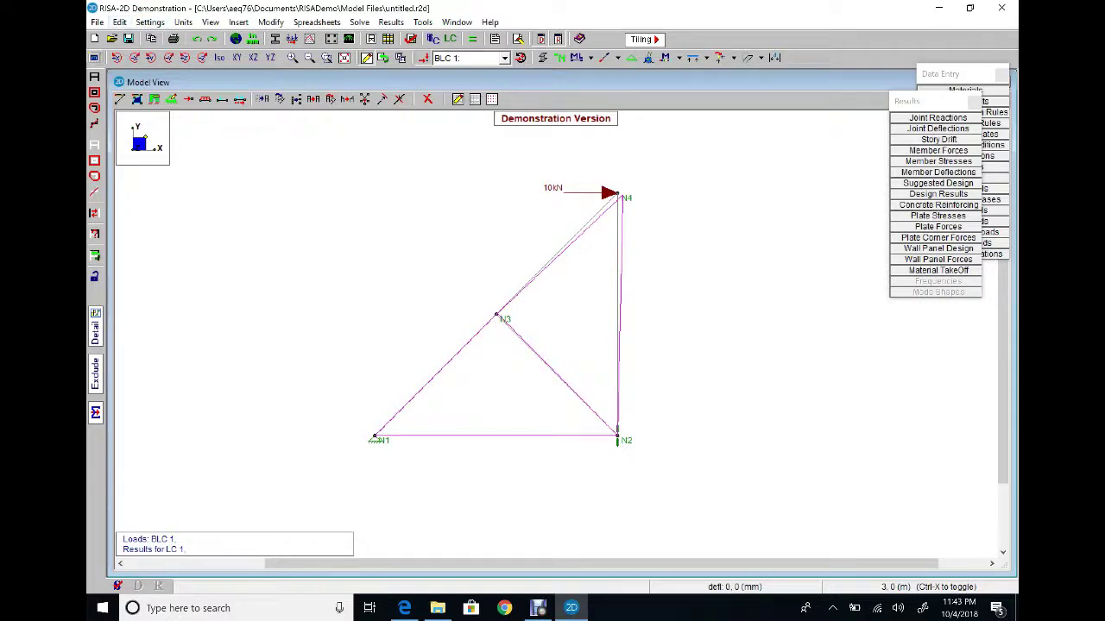
Set the deflected shape's magnification factor to 80 in the model display options and apply it.
{"action": "left_click", "coordinate": [94, 58]}
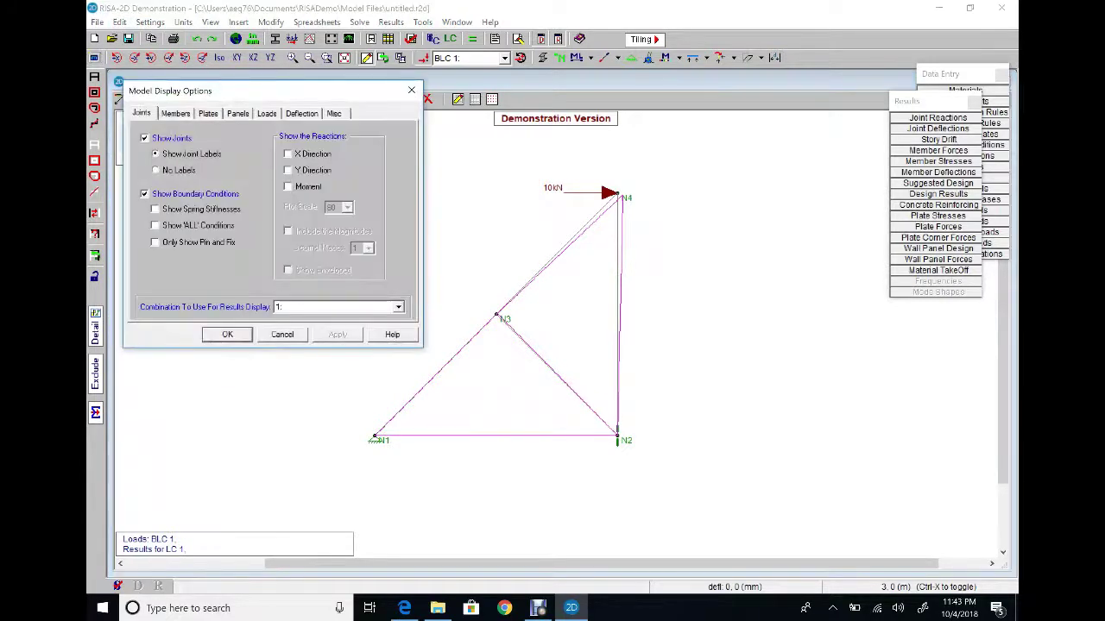
{"action": "left_click", "coordinate": [301, 114]}
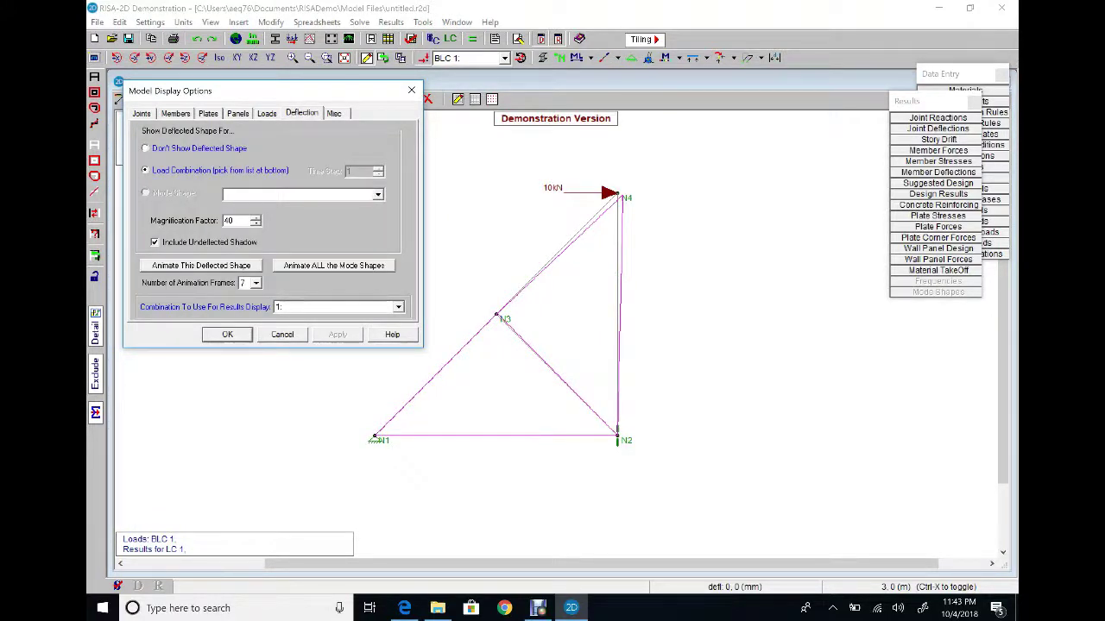
{"action": "double_click", "coordinate": [228, 220]}
{"action": "type", "text": "80"}
{"action": "left_click", "coordinate": [337, 334]}
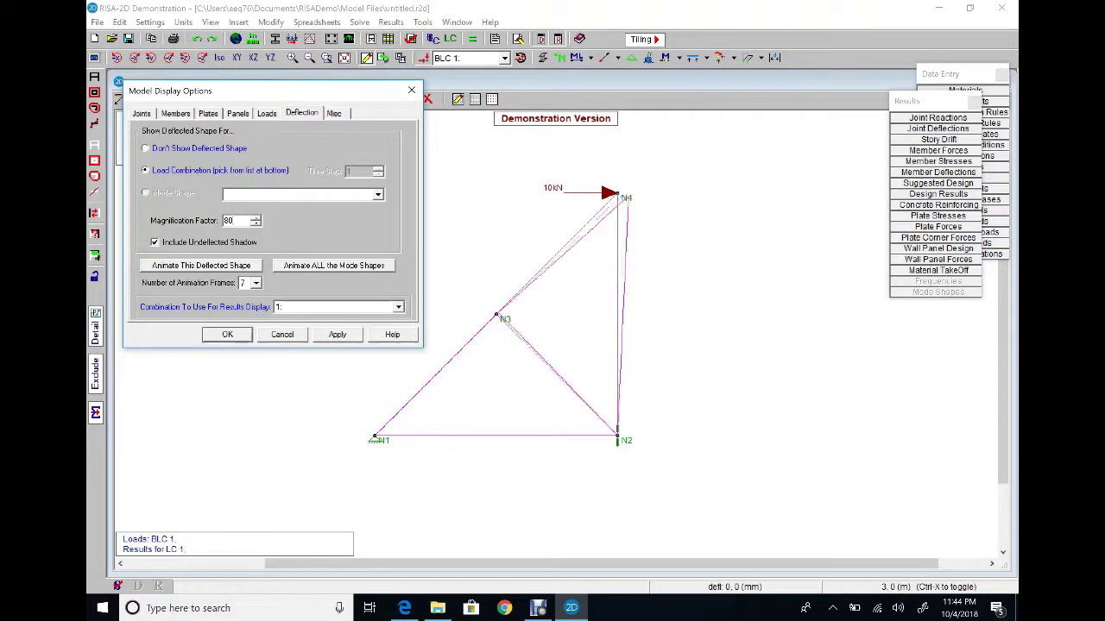
{"action": "key", "text": "Return"}
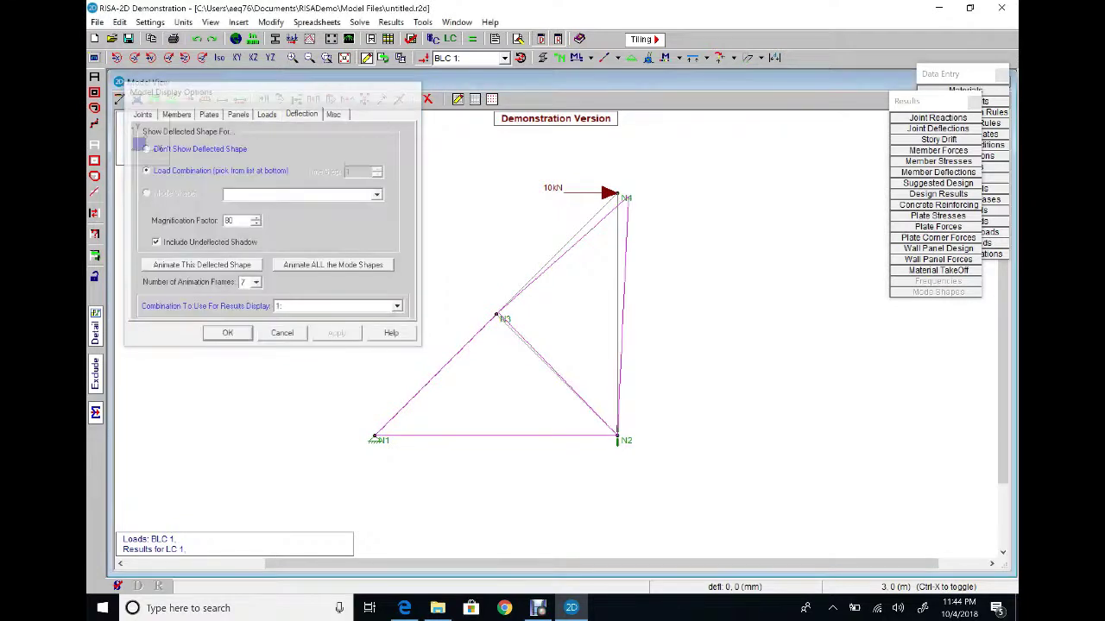